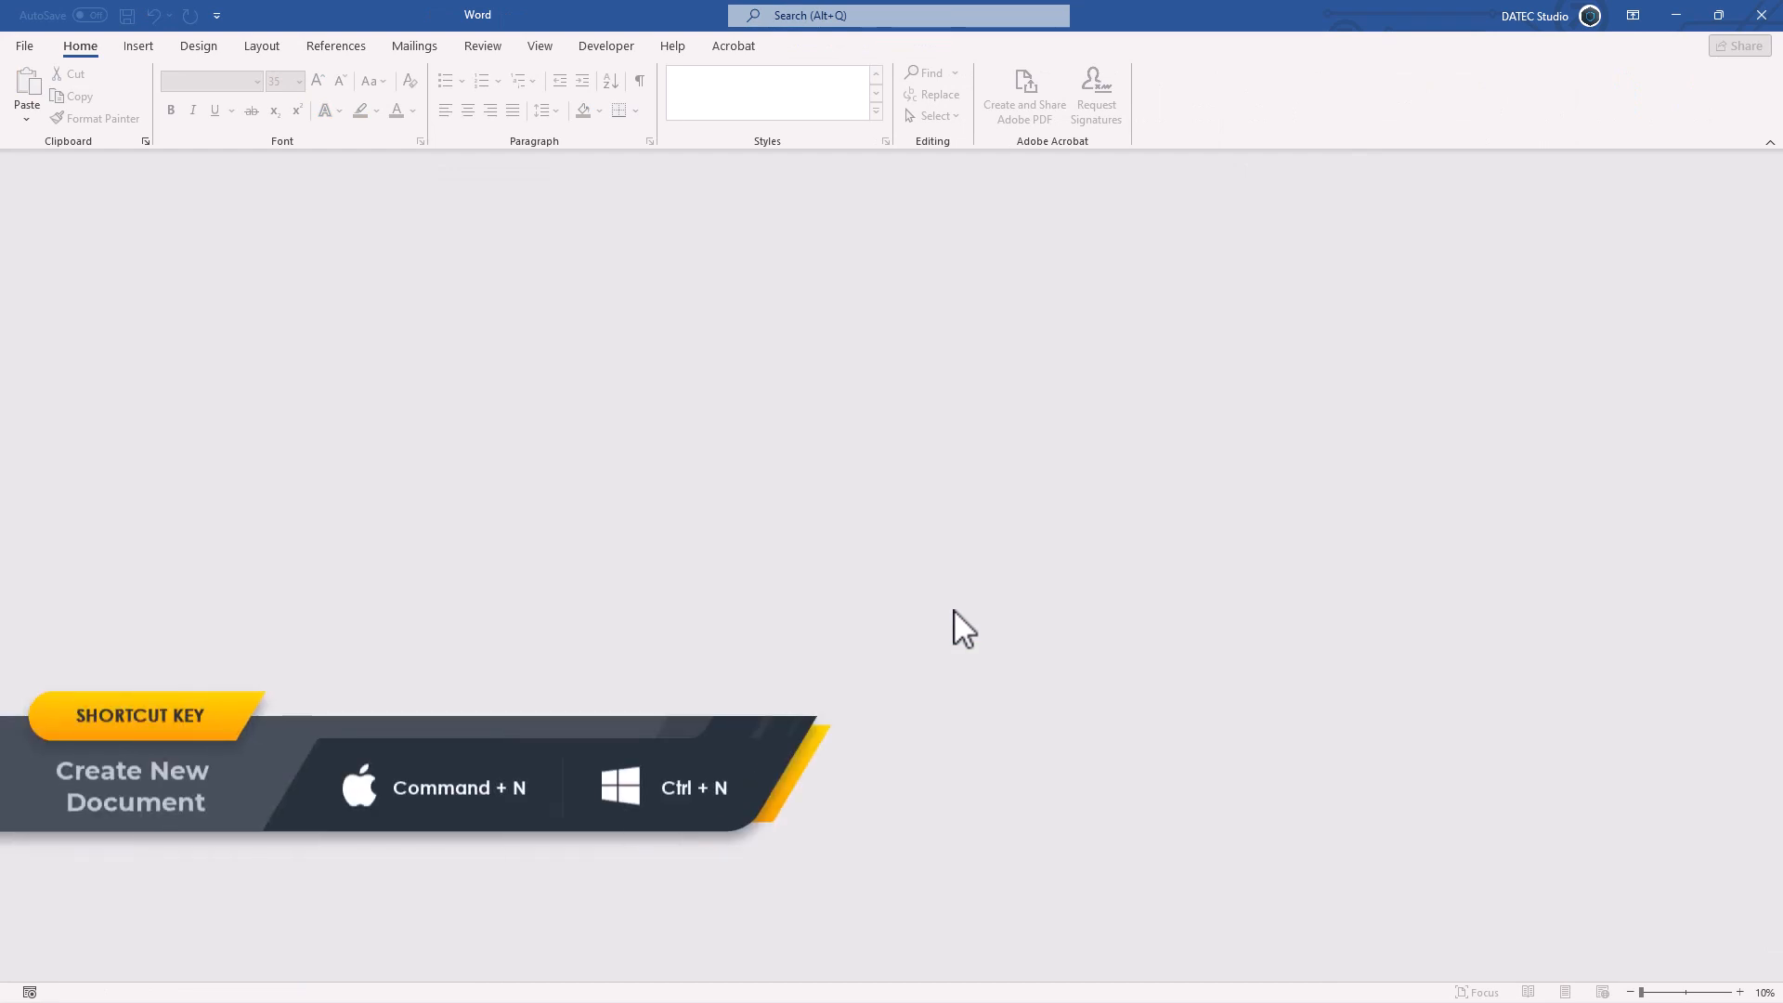
- Create a blank document and generate 25 paragraphs of seven sentences of sample text with =rand(25,7)
key(ctrl+n)
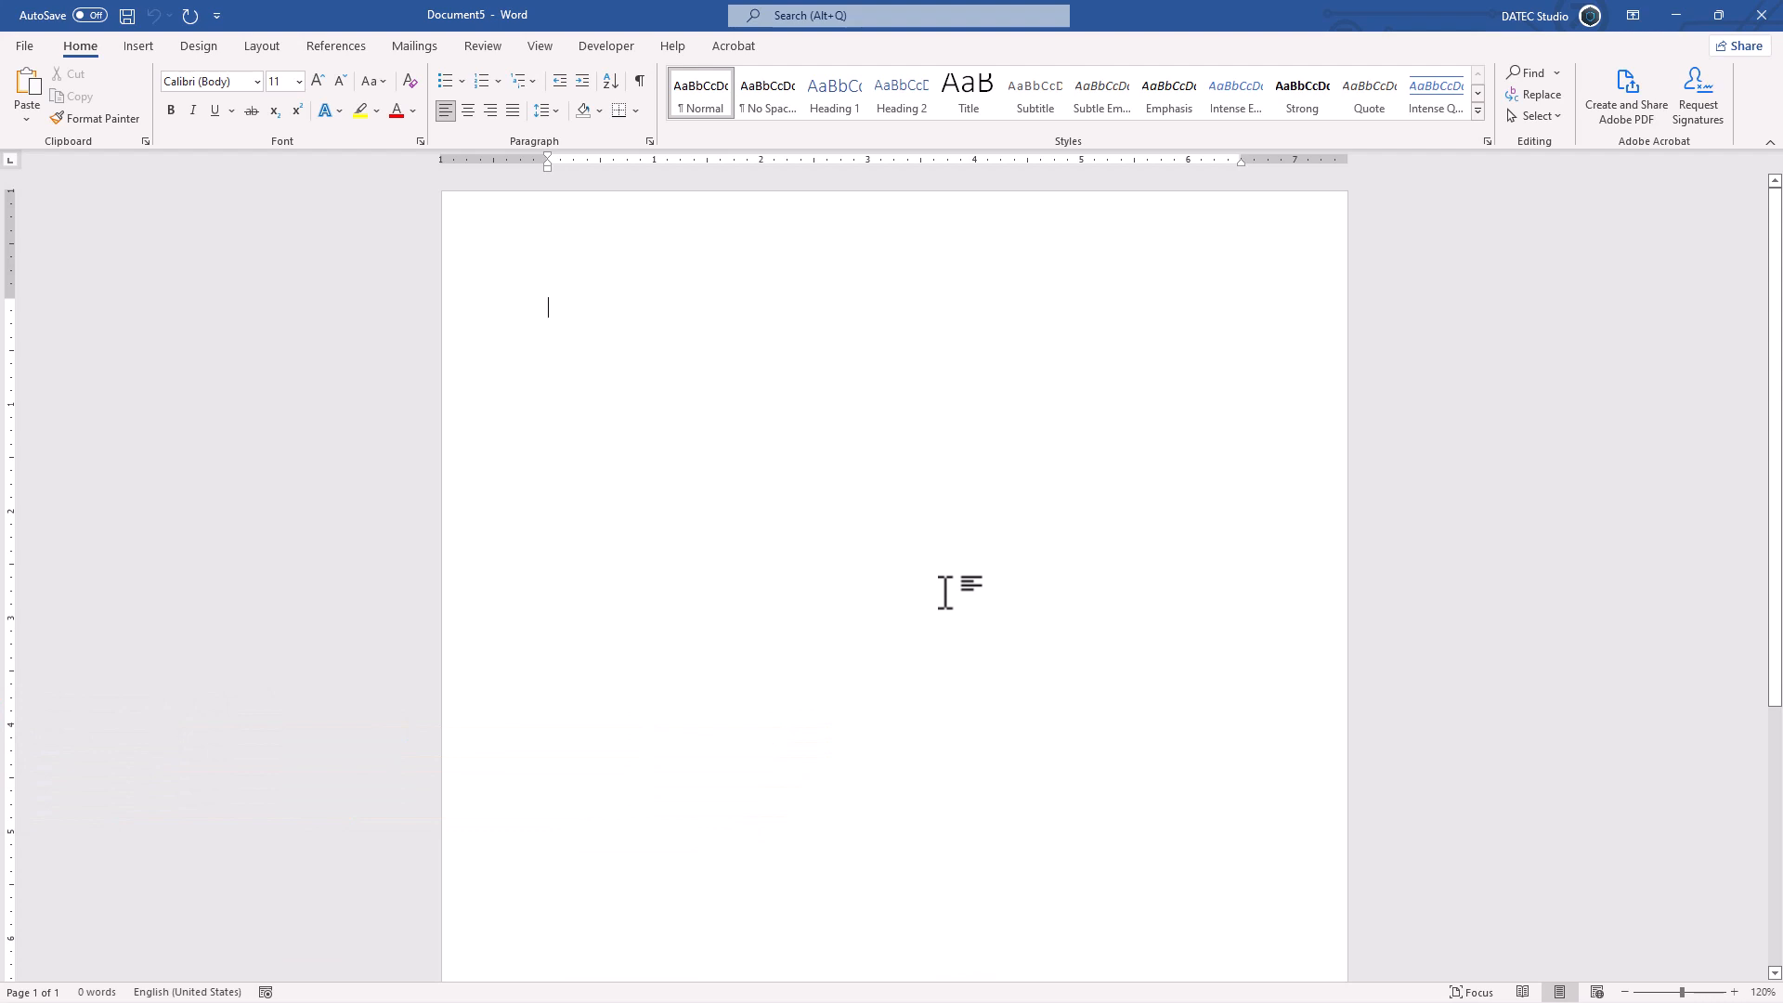
text(=rand()
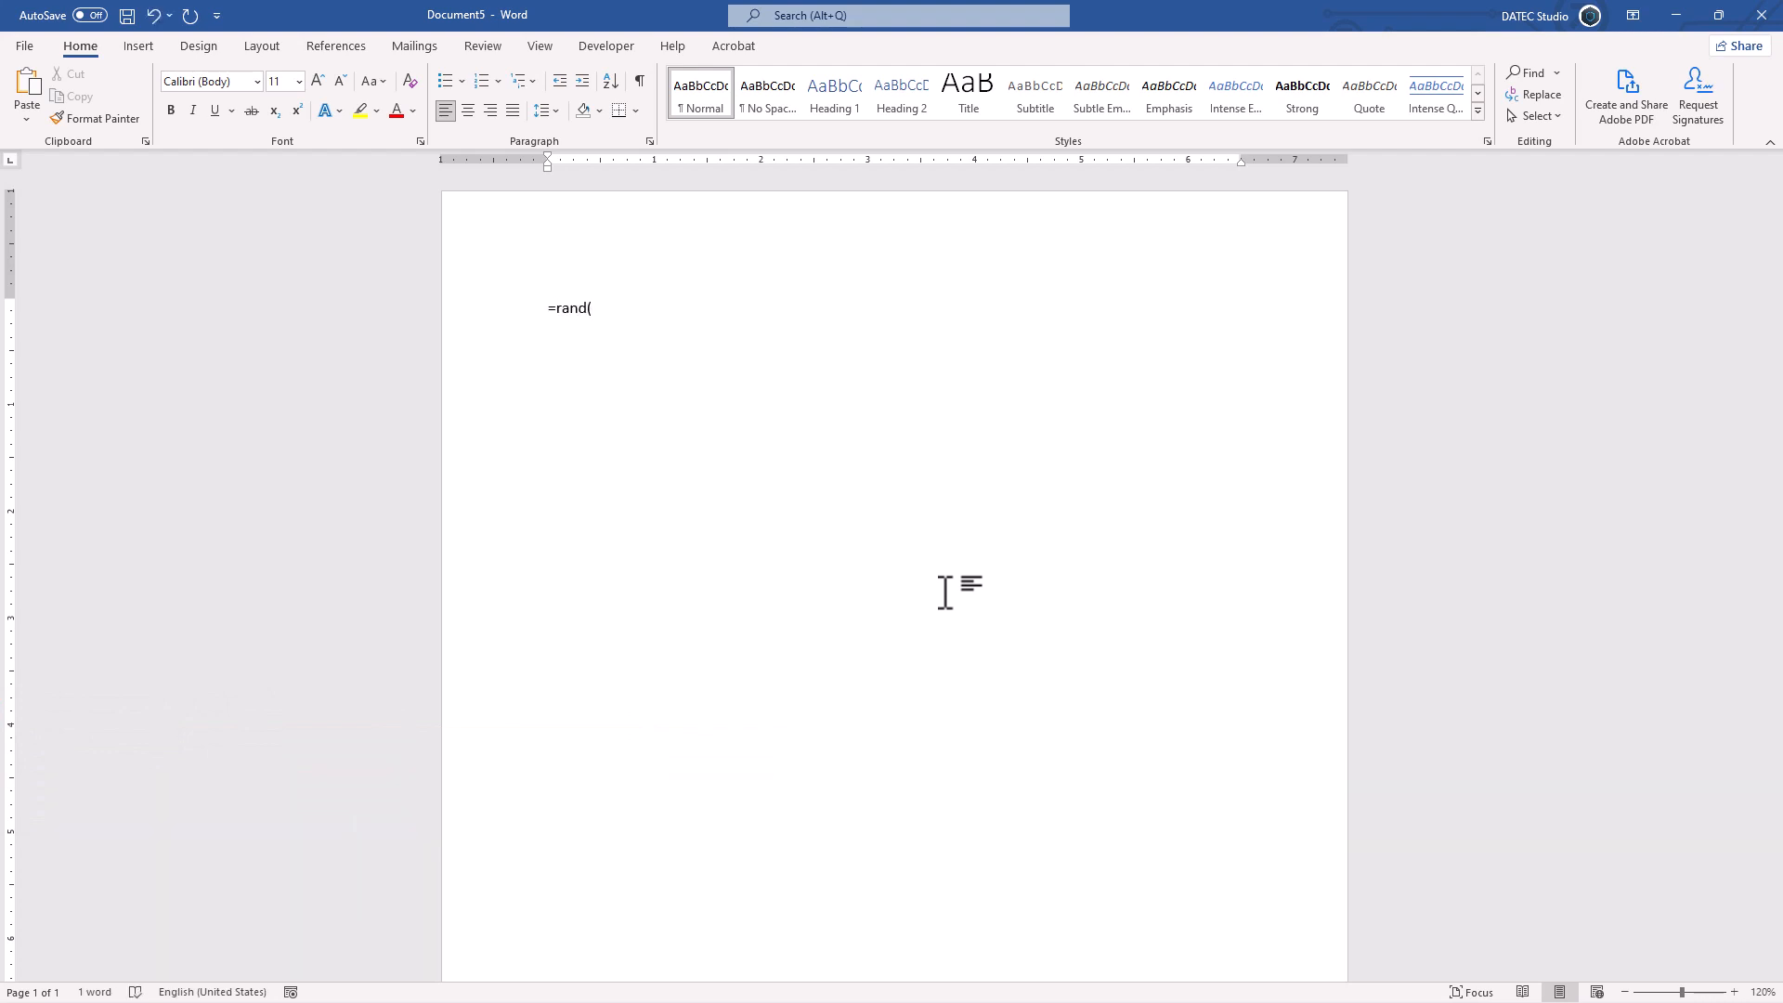
text(25,7))
key(Return)
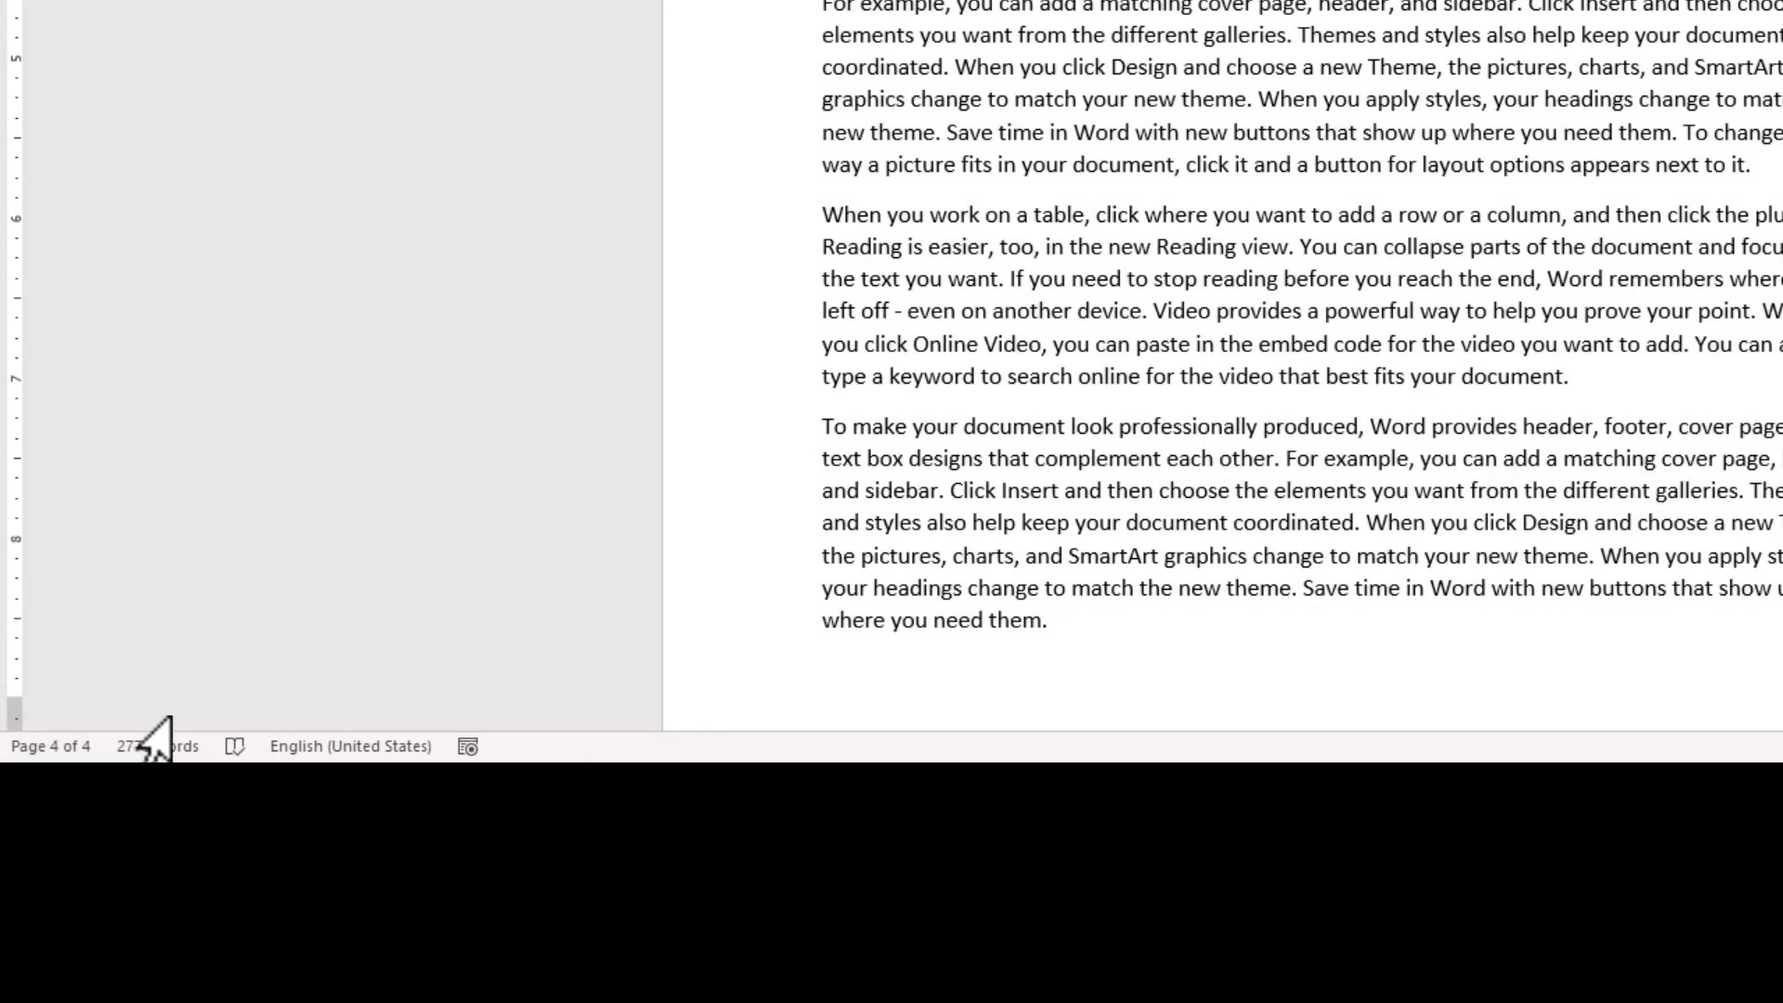
- Select the words "best fits" in the first paragraph, then select only the word "best"
scroll(1154, 190, up, 3)
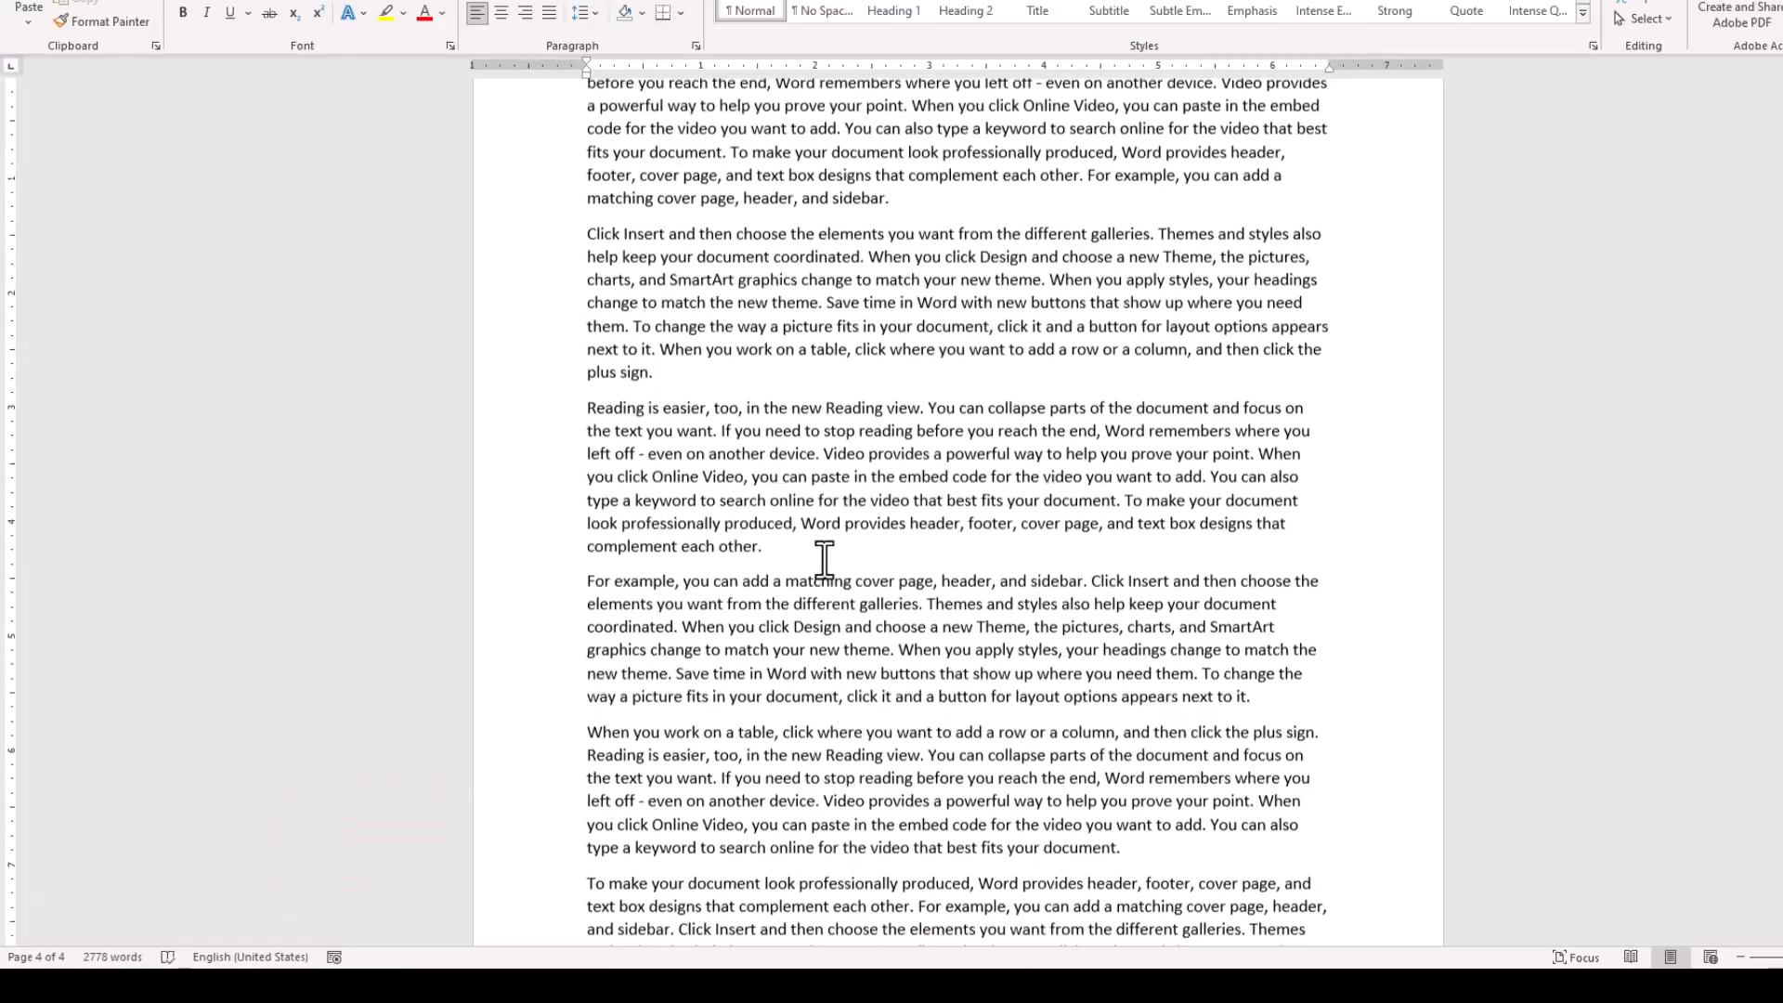
scroll(825, 559, up, 20)
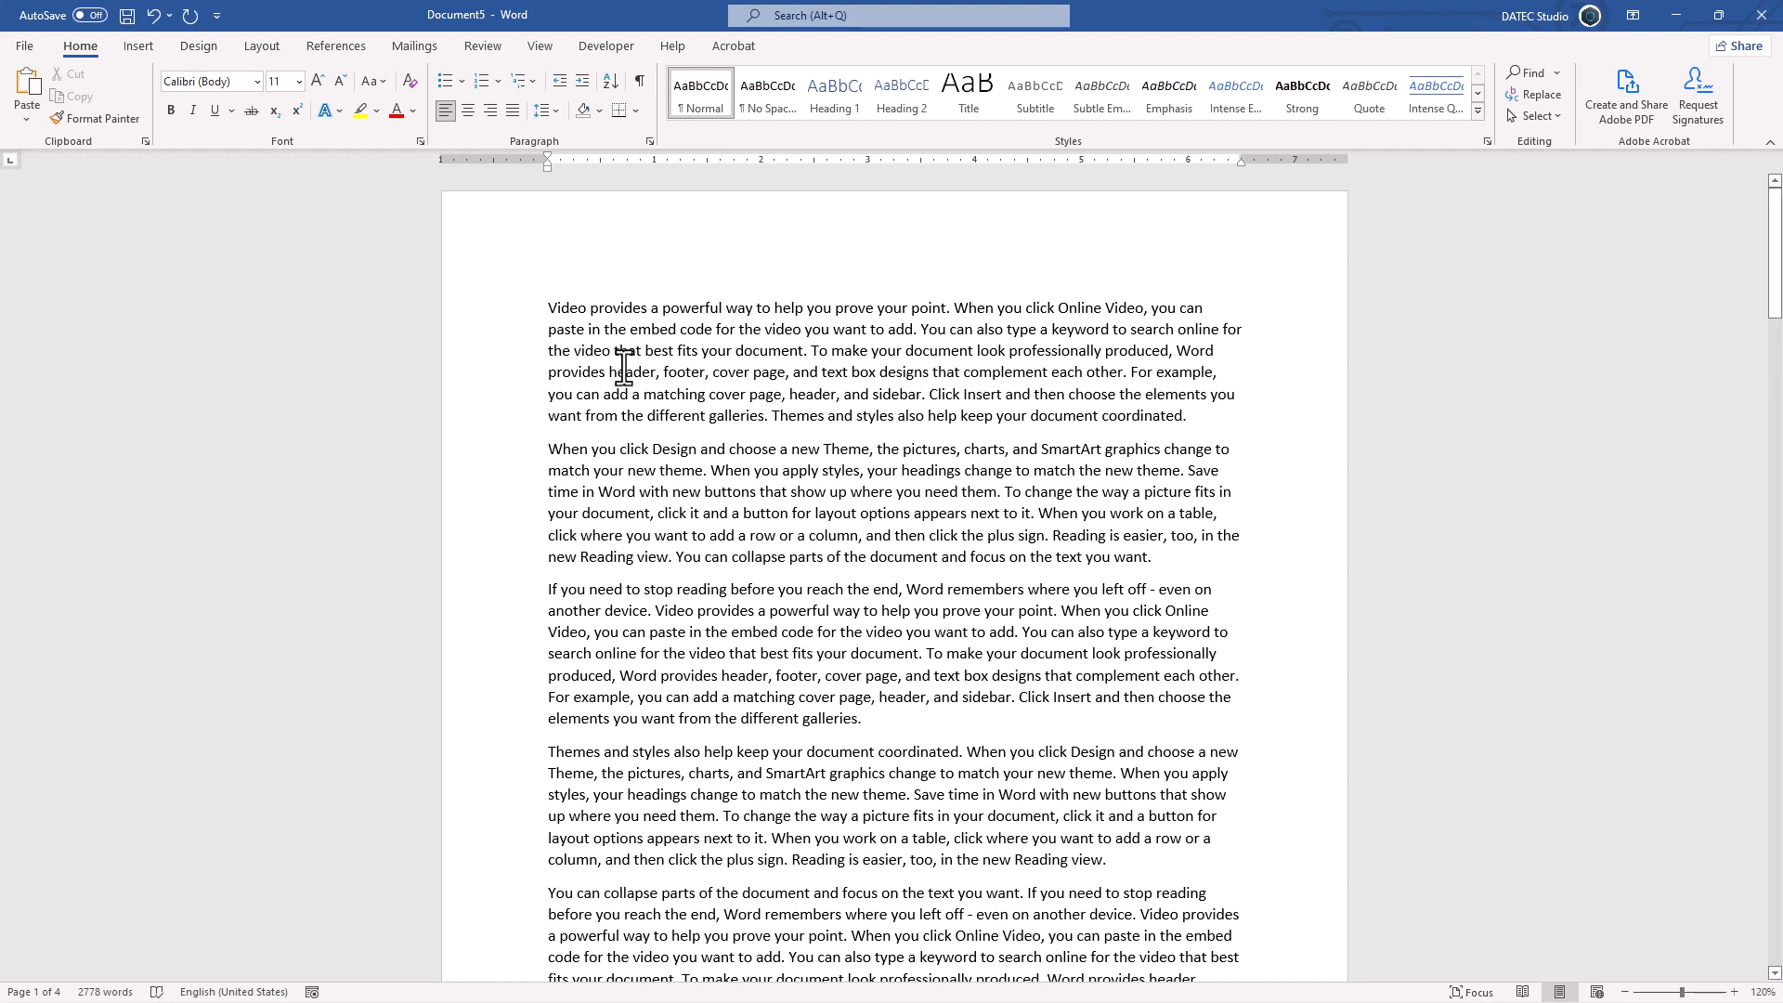
mouse_move(677, 351)
mouse_down()
mouse_move(617, 354)
mouse_move(594, 395)
mouse_move(642, 500)
mouse_move(653, 359)
mouse_up()
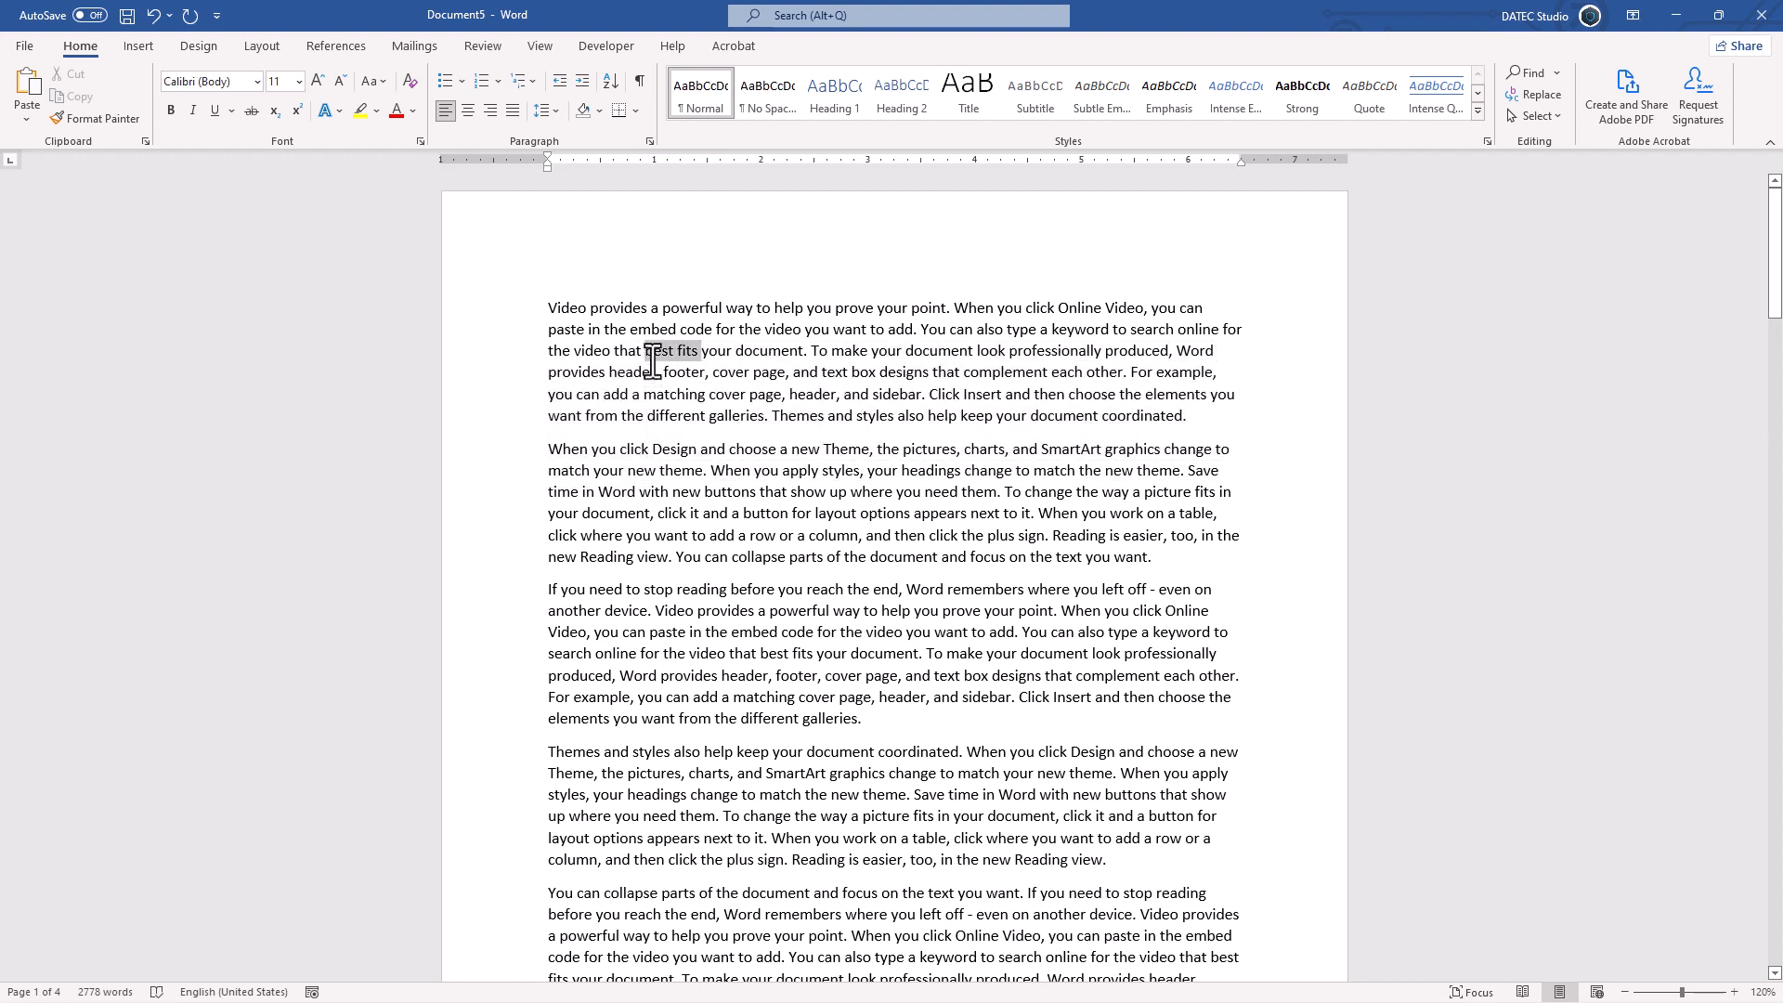
click(653, 360)
double_click(655, 356)
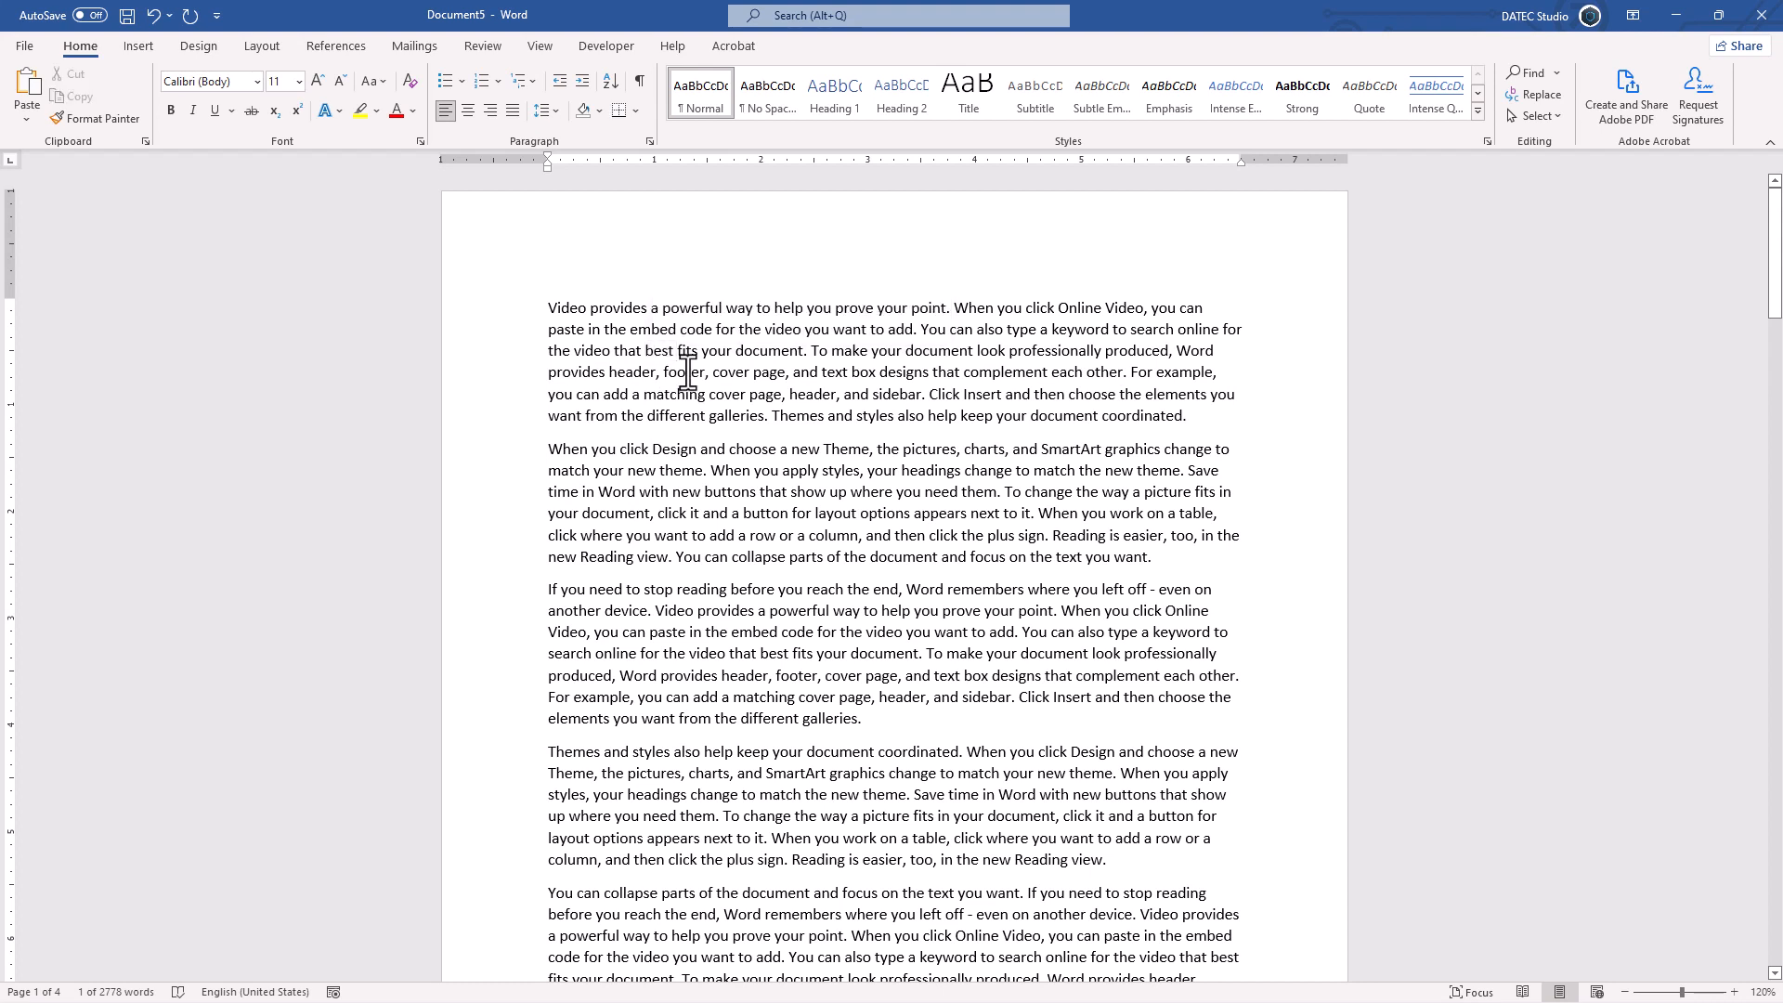
- Select the word "footer", then select the entire first paragraph and clear the selection
double_click(683, 372)
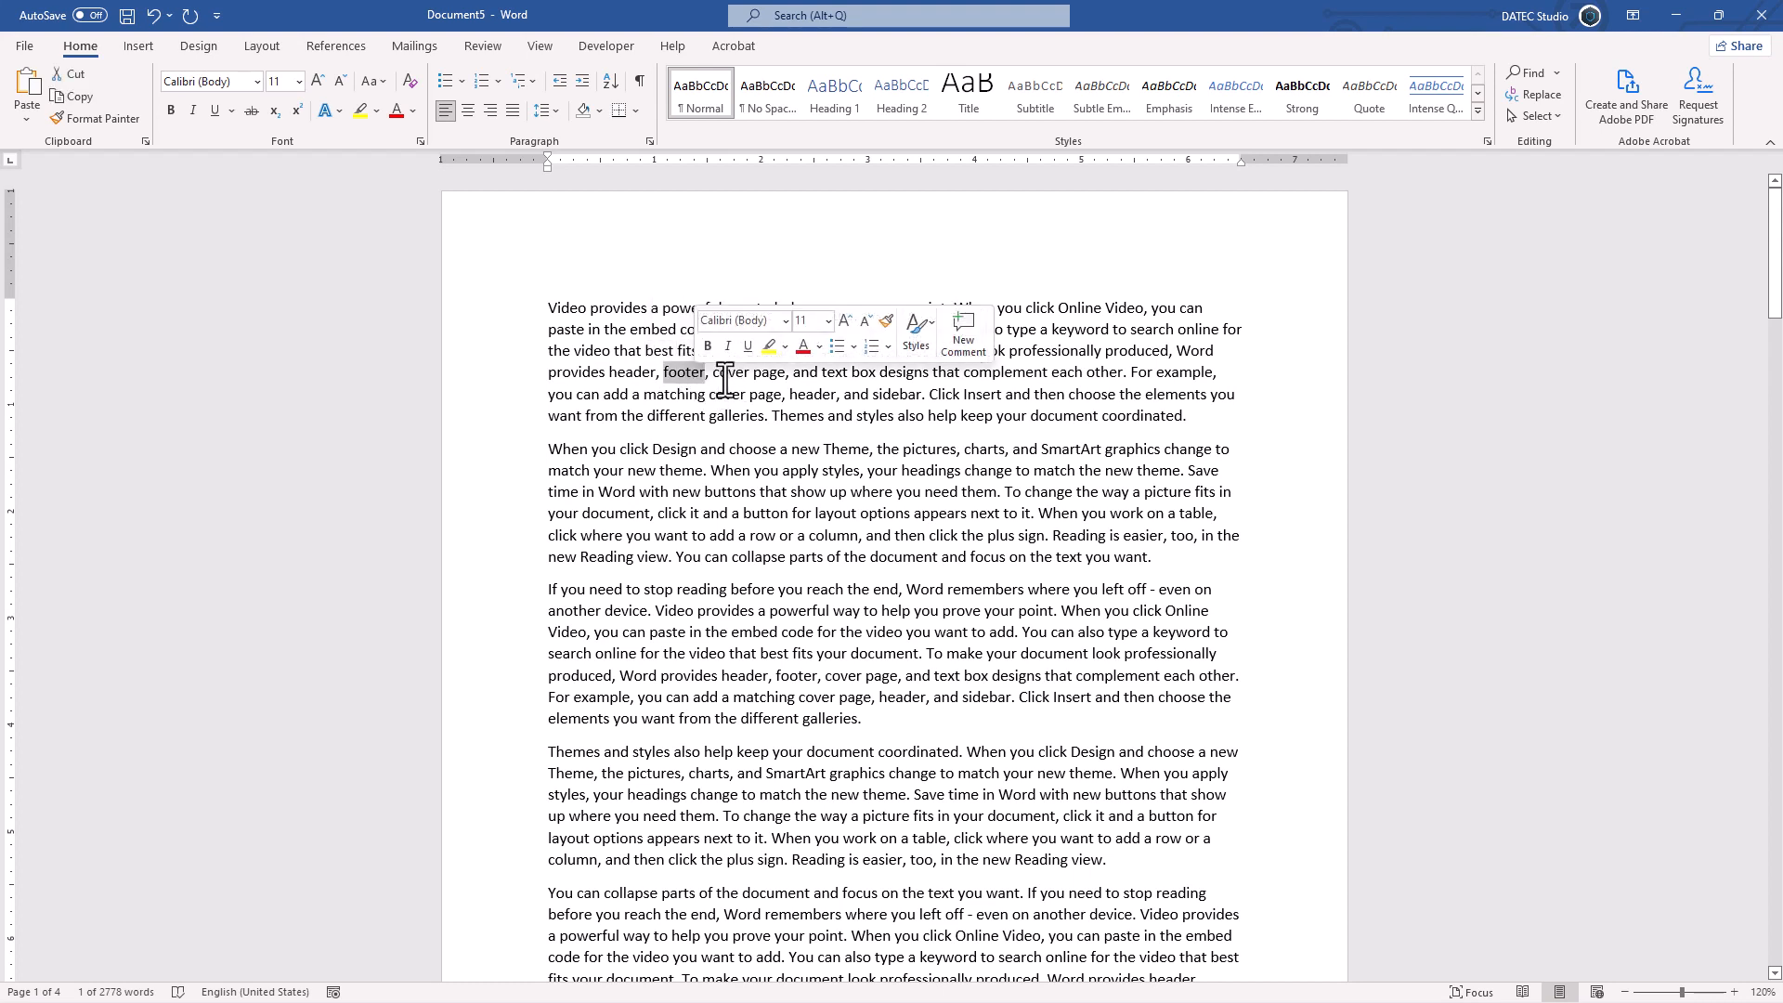
triple_click(721, 375)
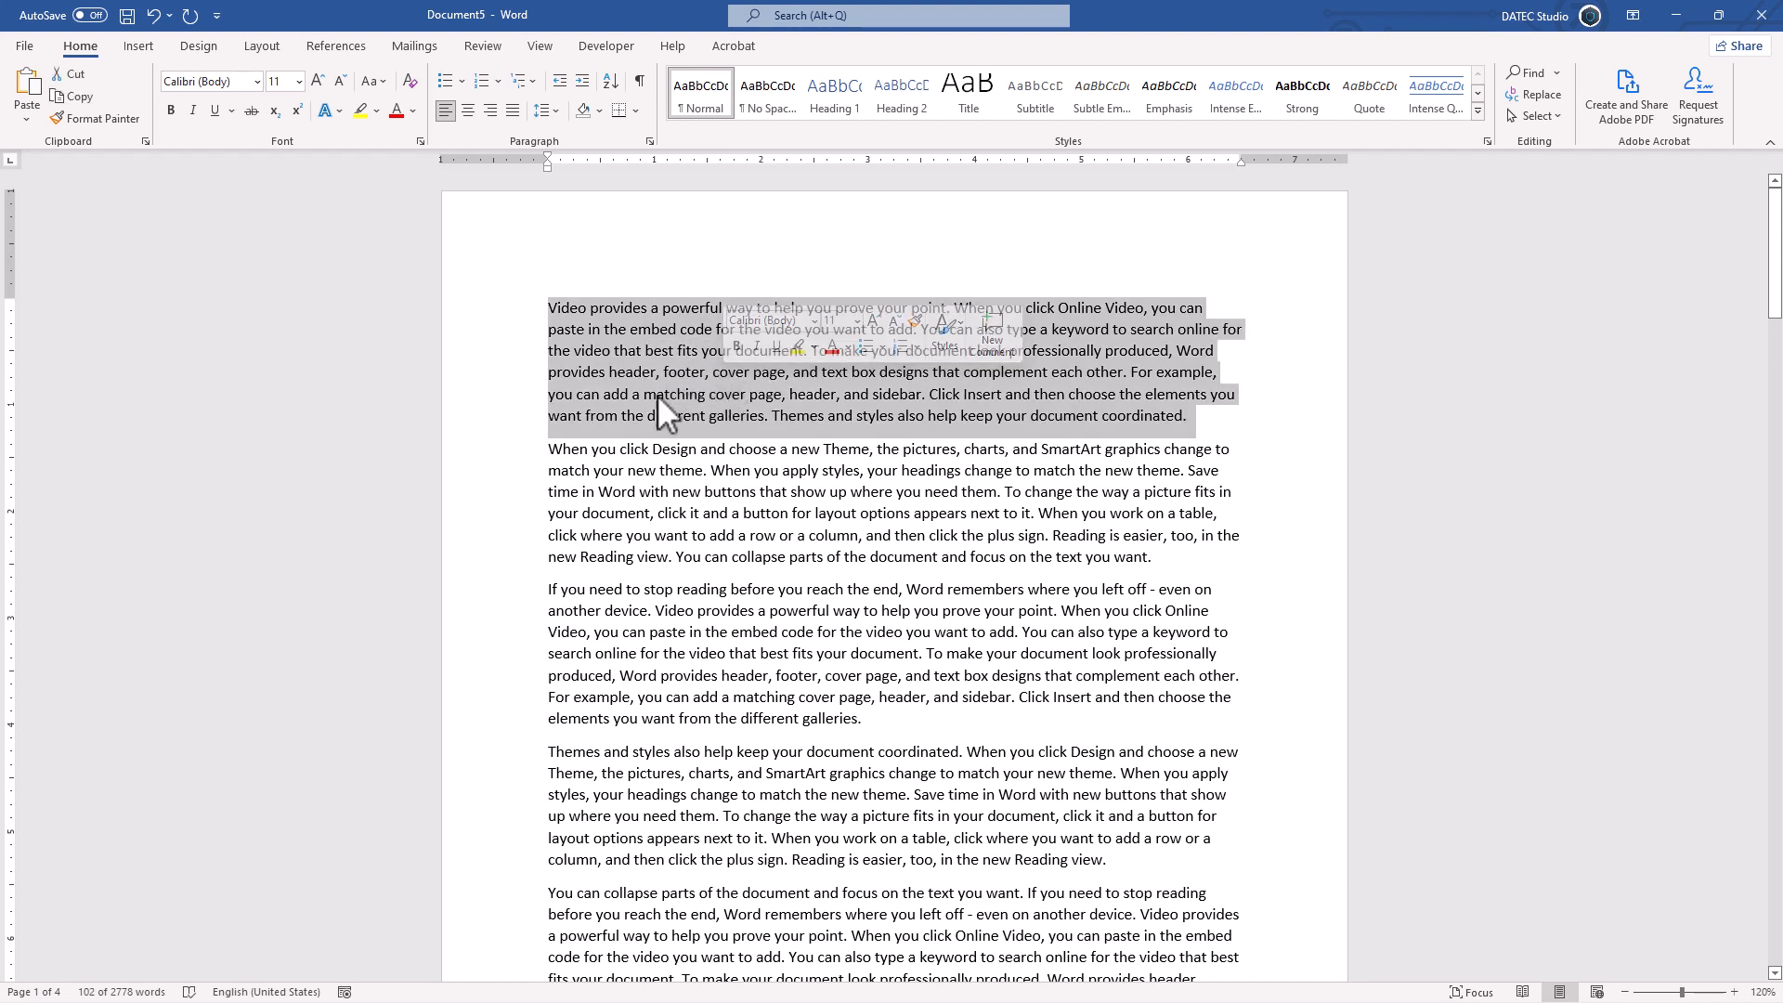
click(655, 369)
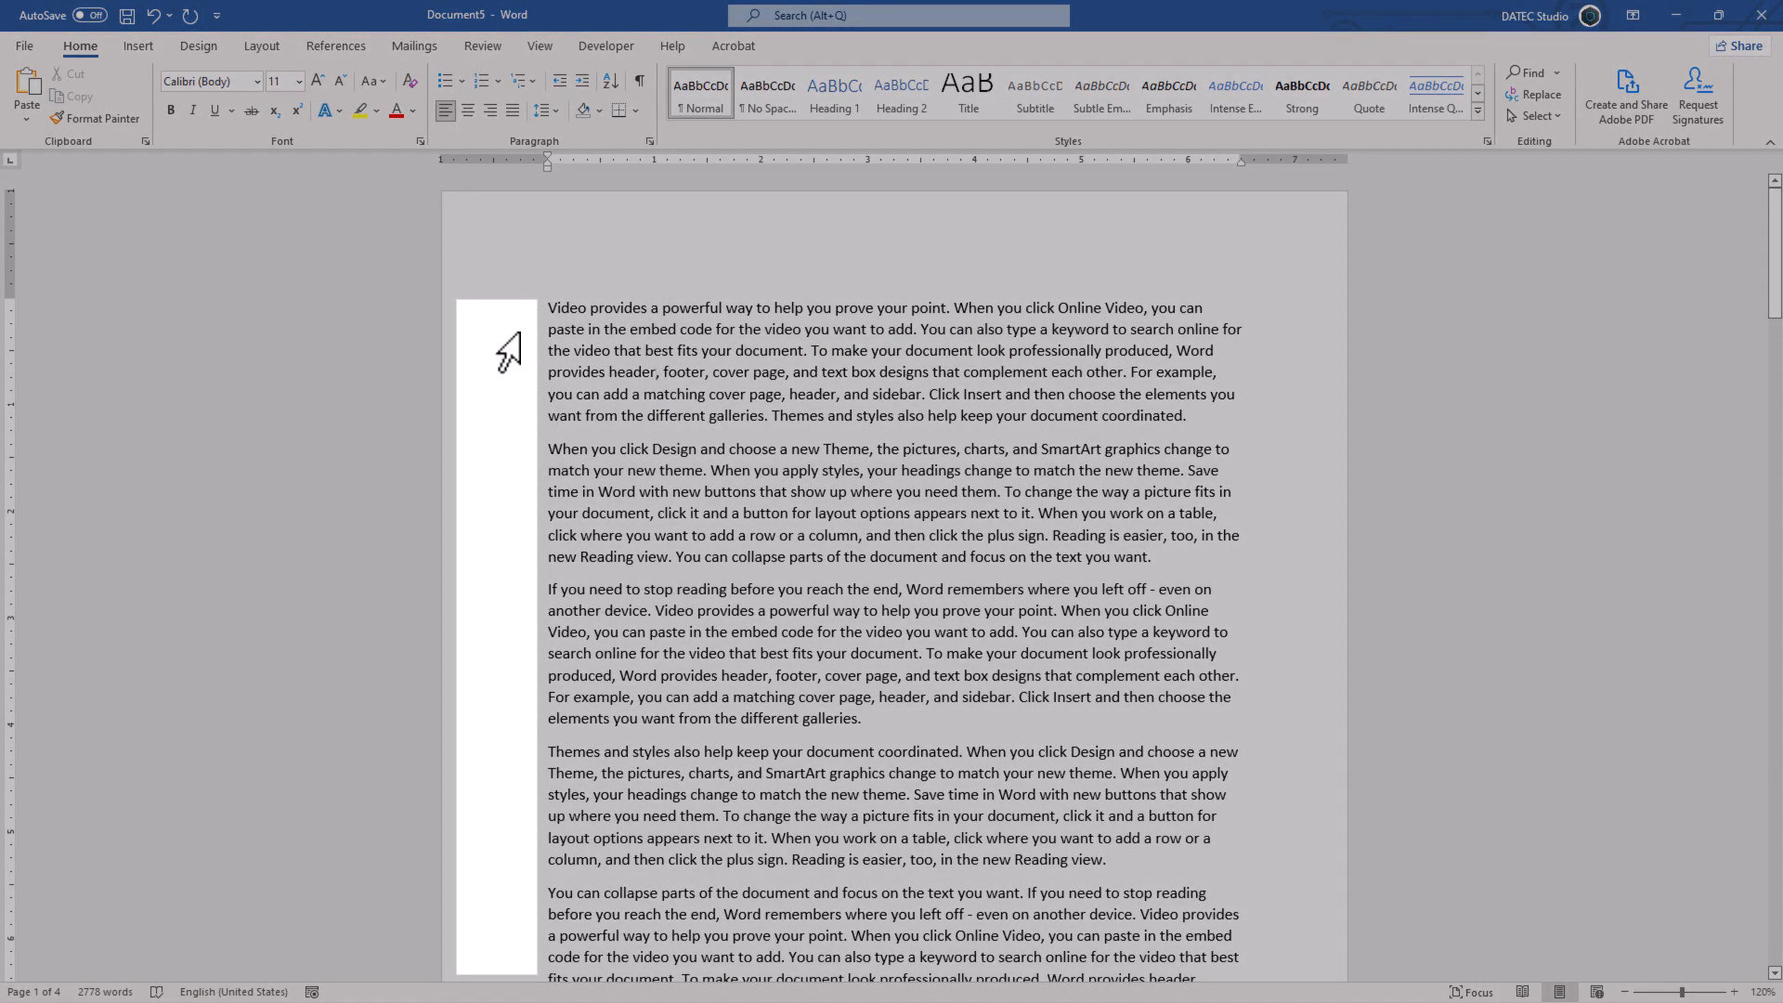
- Select the first paragraph's second line, extend over the lines below, select the whole paragraph, and deselect it
click(517, 334)
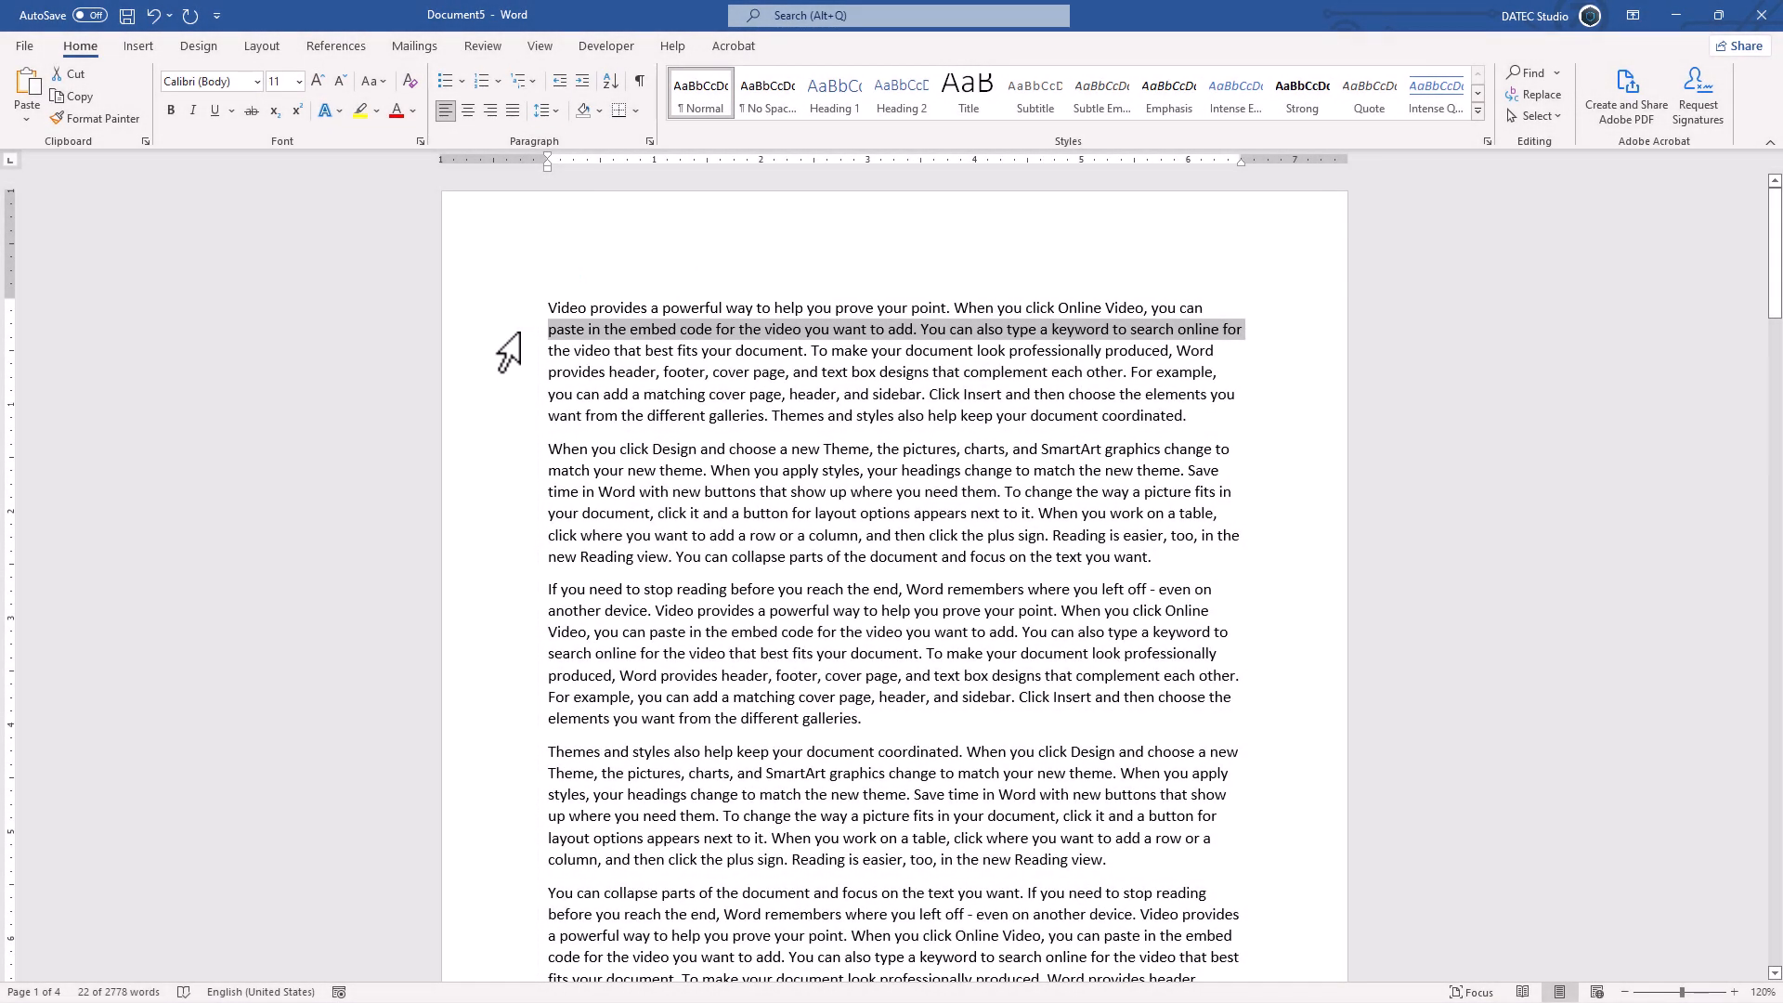
drag(519, 333, 511, 386)
double_click(511, 387)
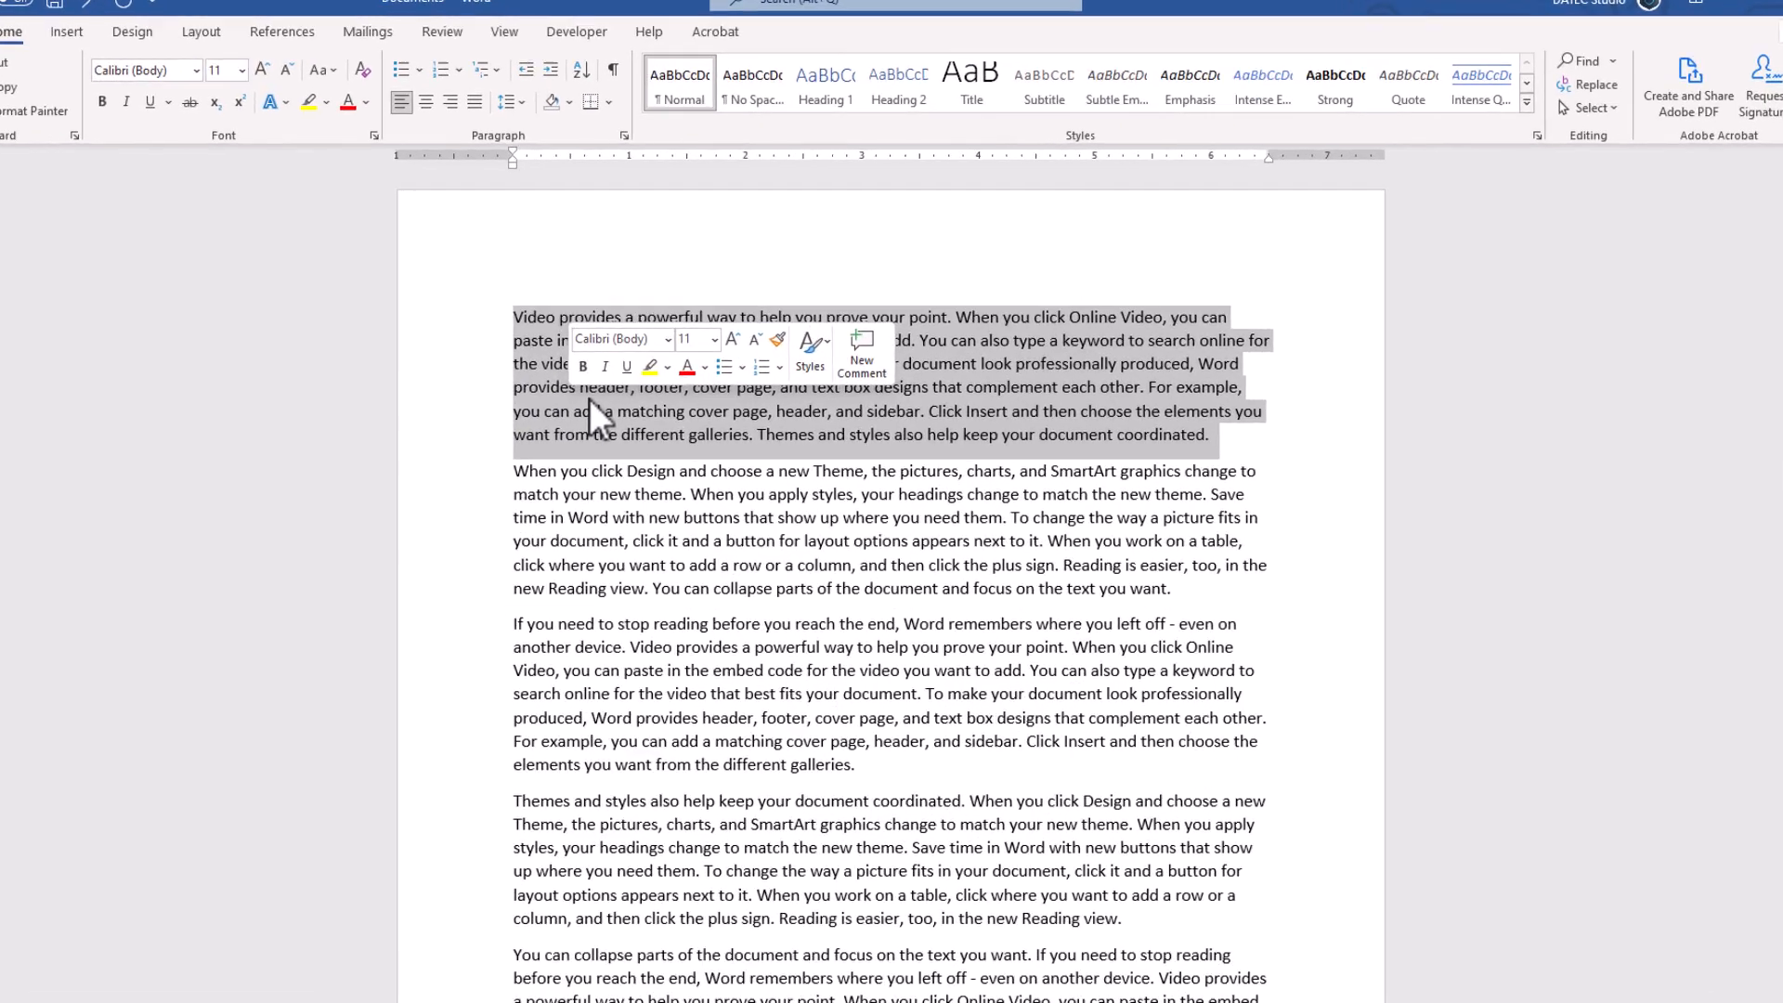
click(616, 382)
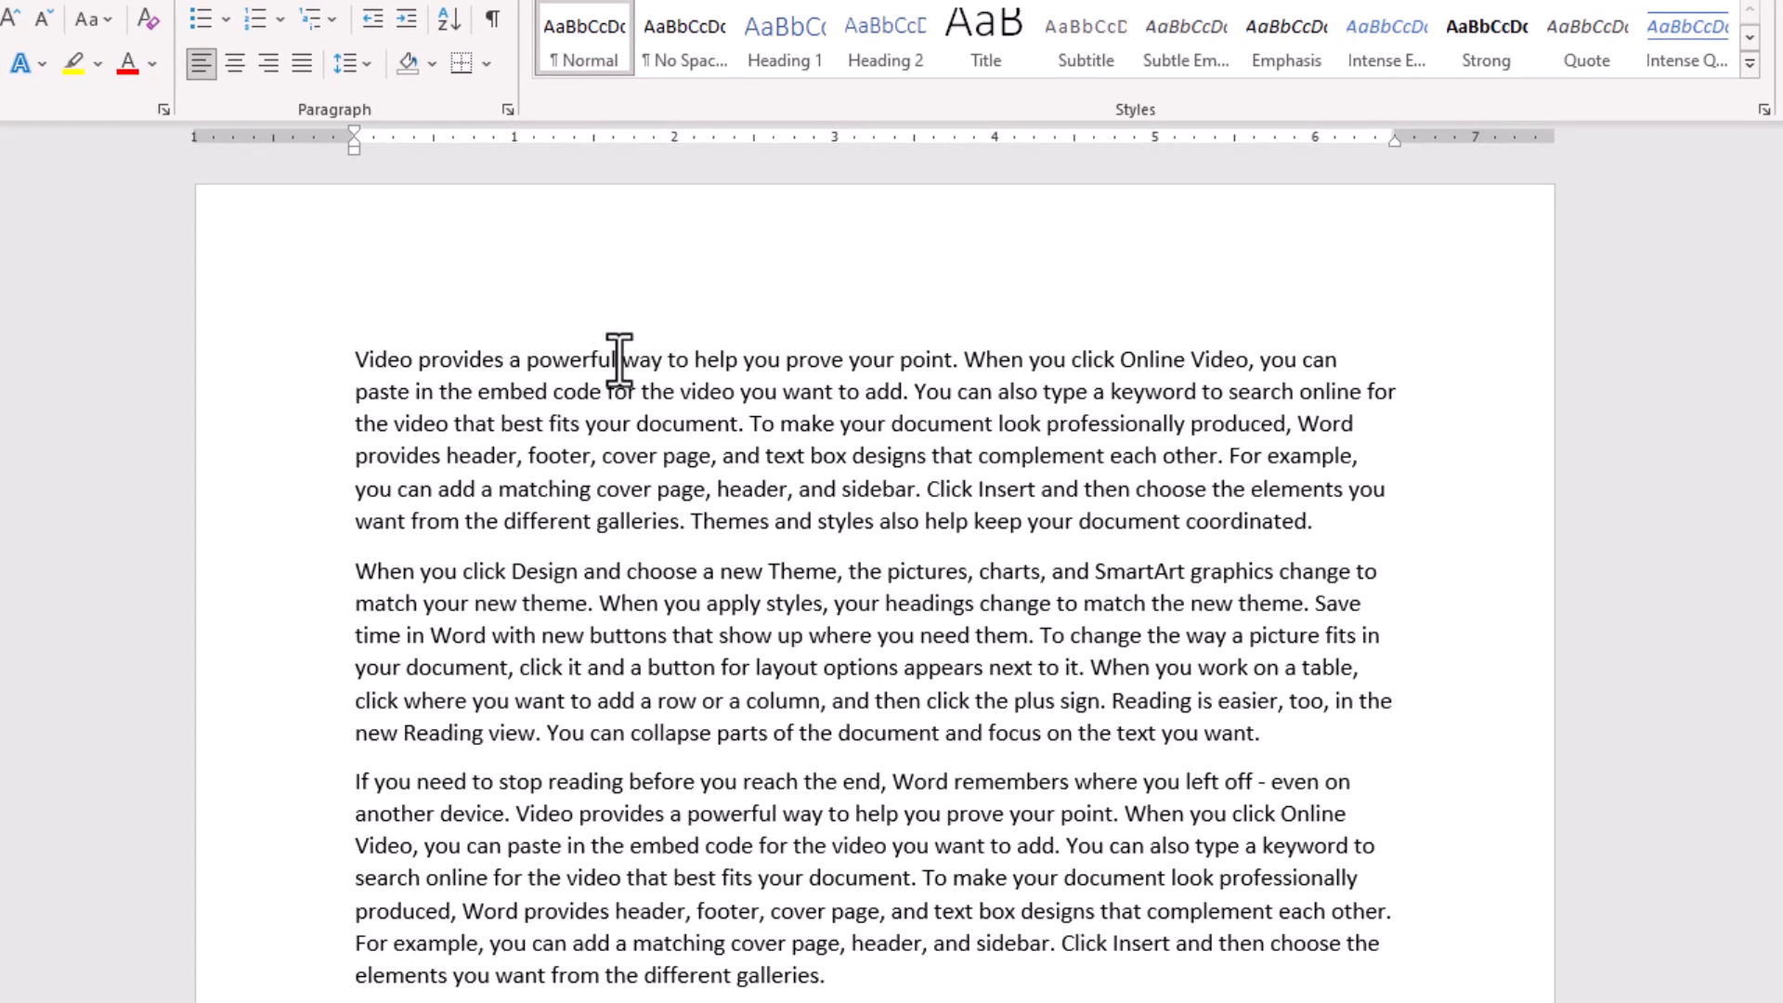
- Extend a selection backward from the end of "powerful" to cover "provides a powerful", then collapse it to its end
click(618, 359)
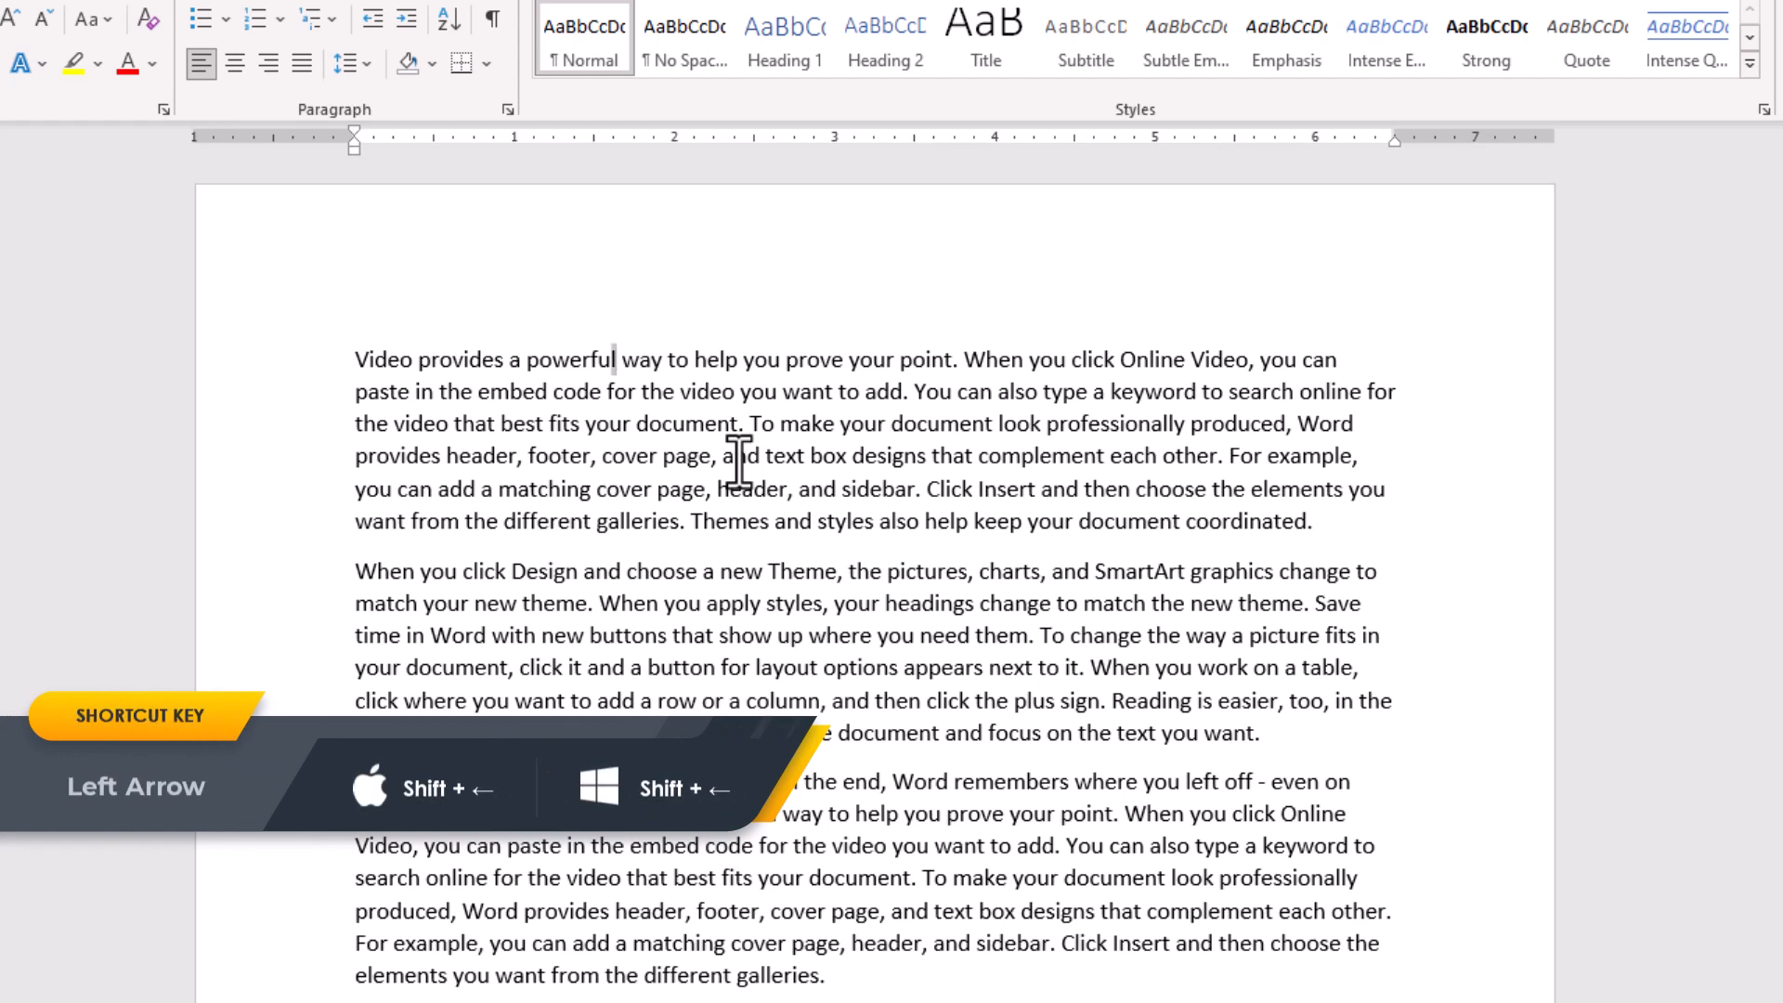
key(shift+Left)
key(shift+Left)
key(shift+Left)
key(shift+Left)
key(shift+Left)
key(shift+Left)
key(shift+Left)
key(shift+Left)
key(shift+Left)
key(shift+Left)
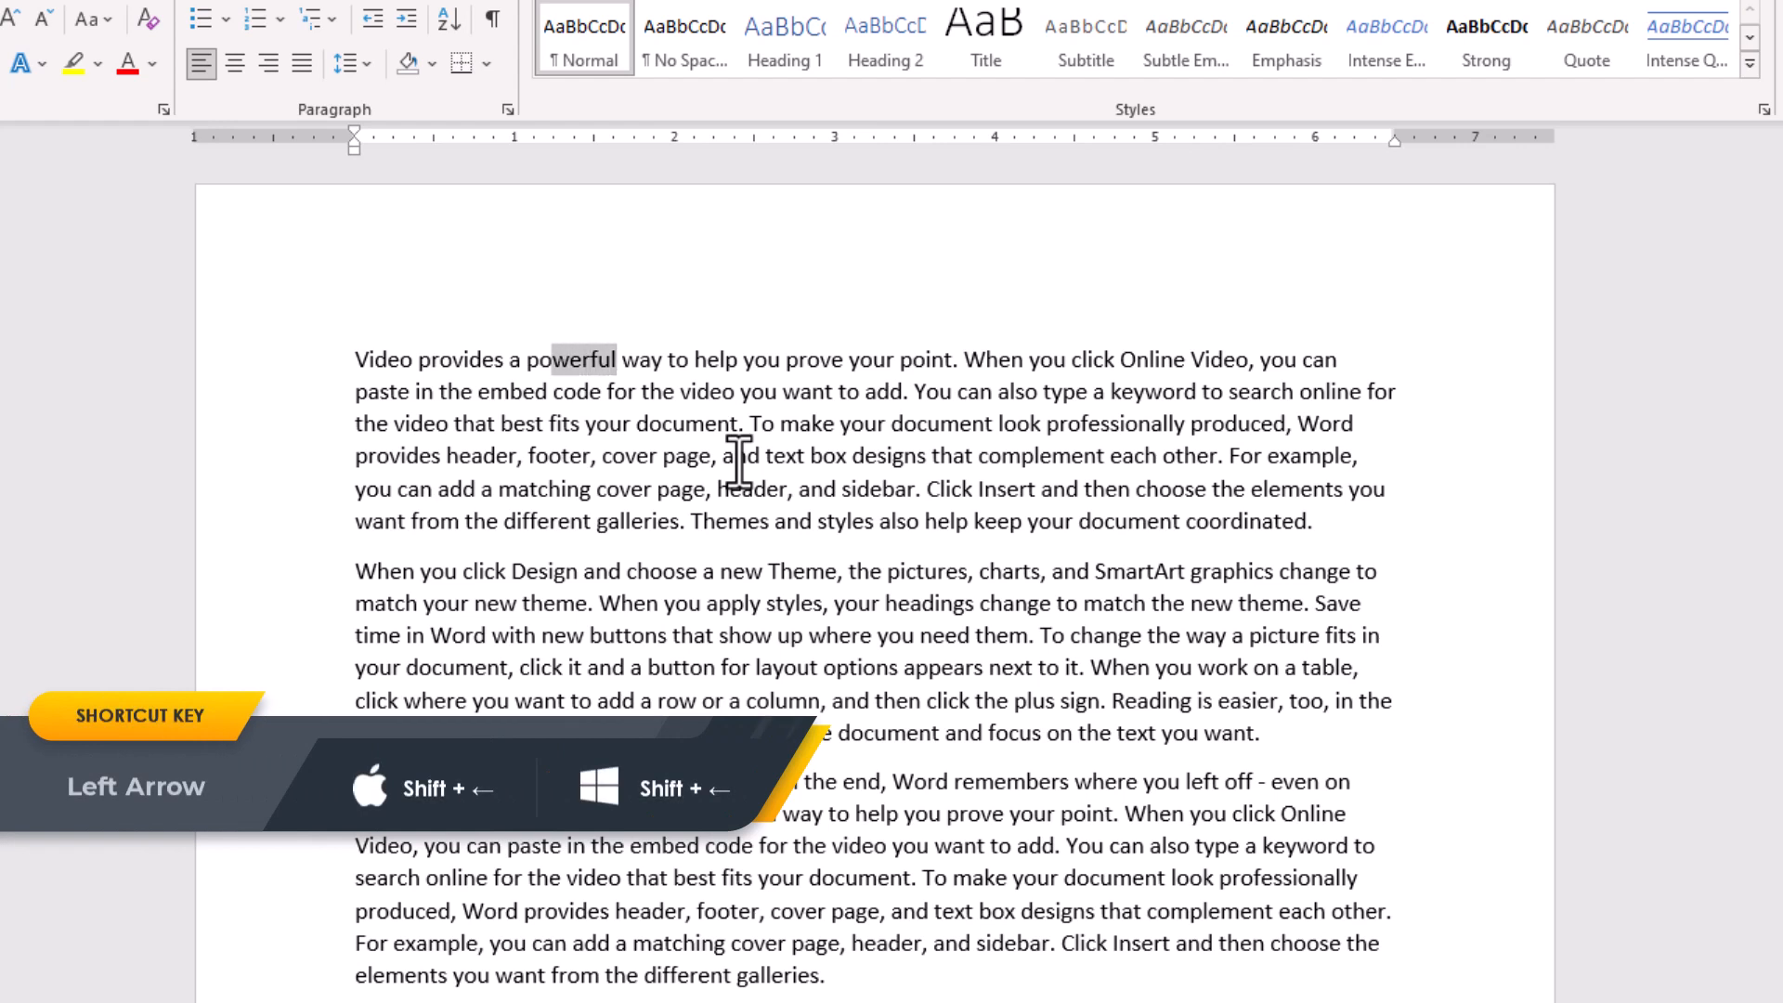
key(shift+Left)
key(shift+Left)
key(shift+Left)
key(shift+Left)
key(shift+Left)
key(shift+Left)
key(shift+Left)
key(shift+Left)
key(shift+Left)
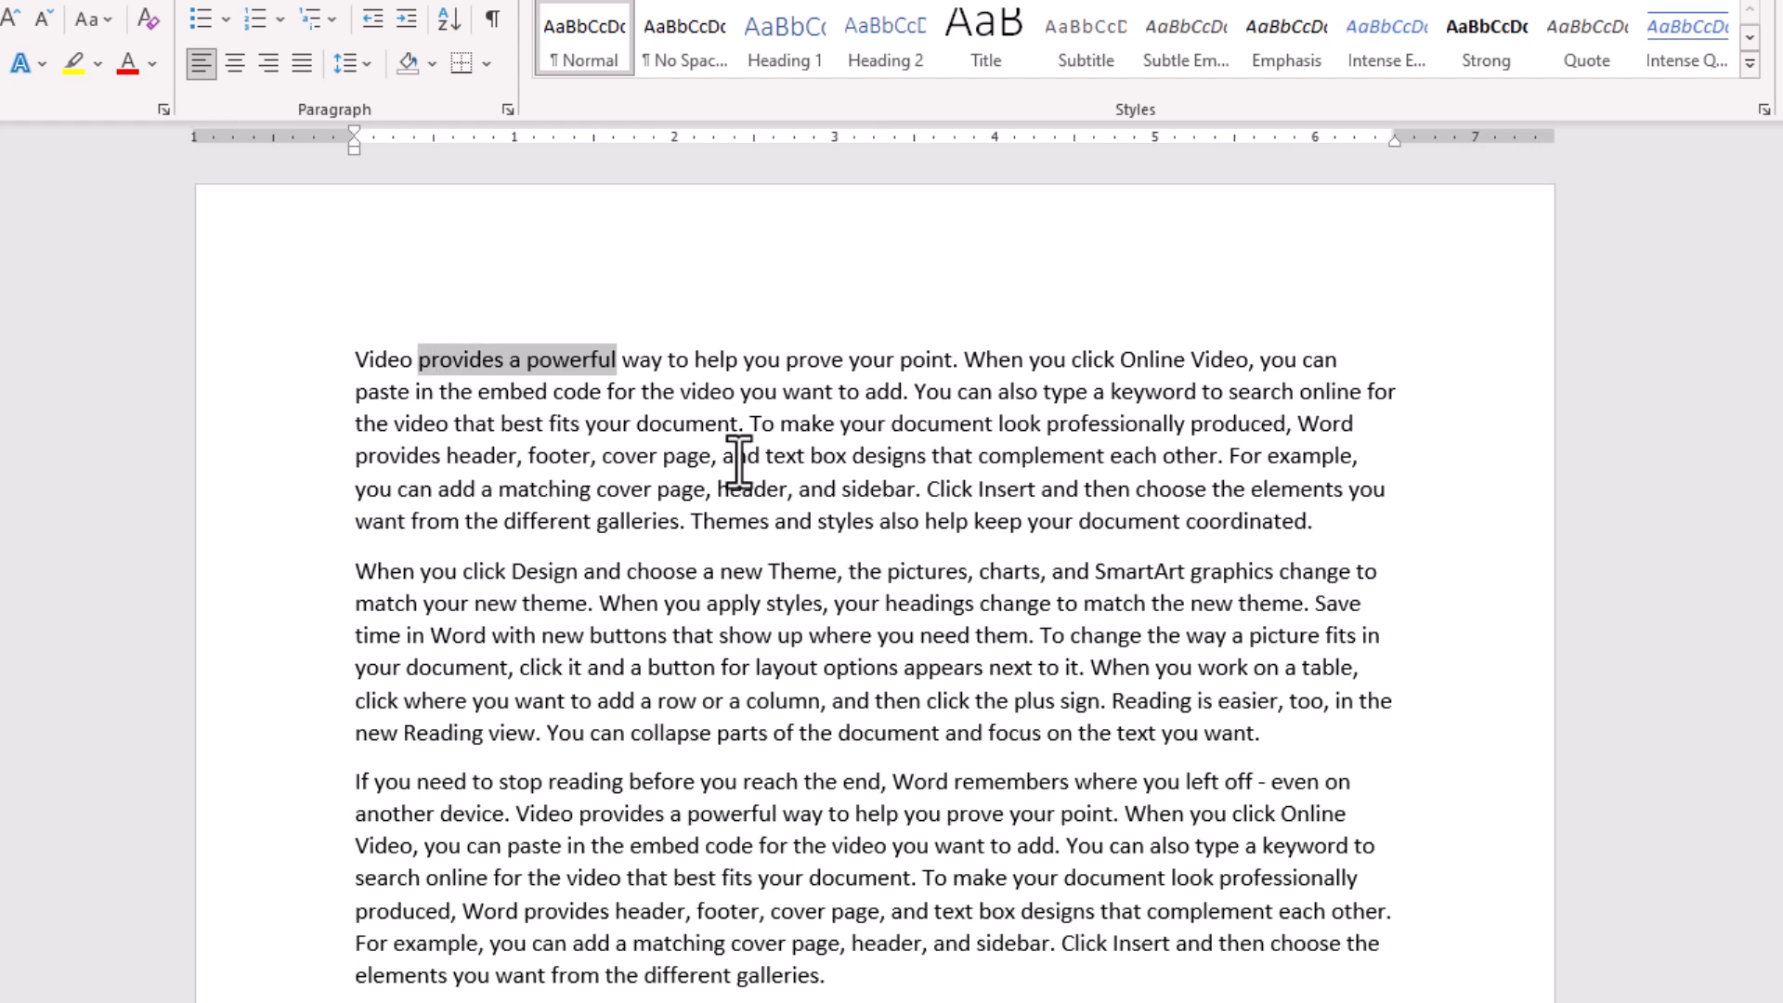
key(Right)
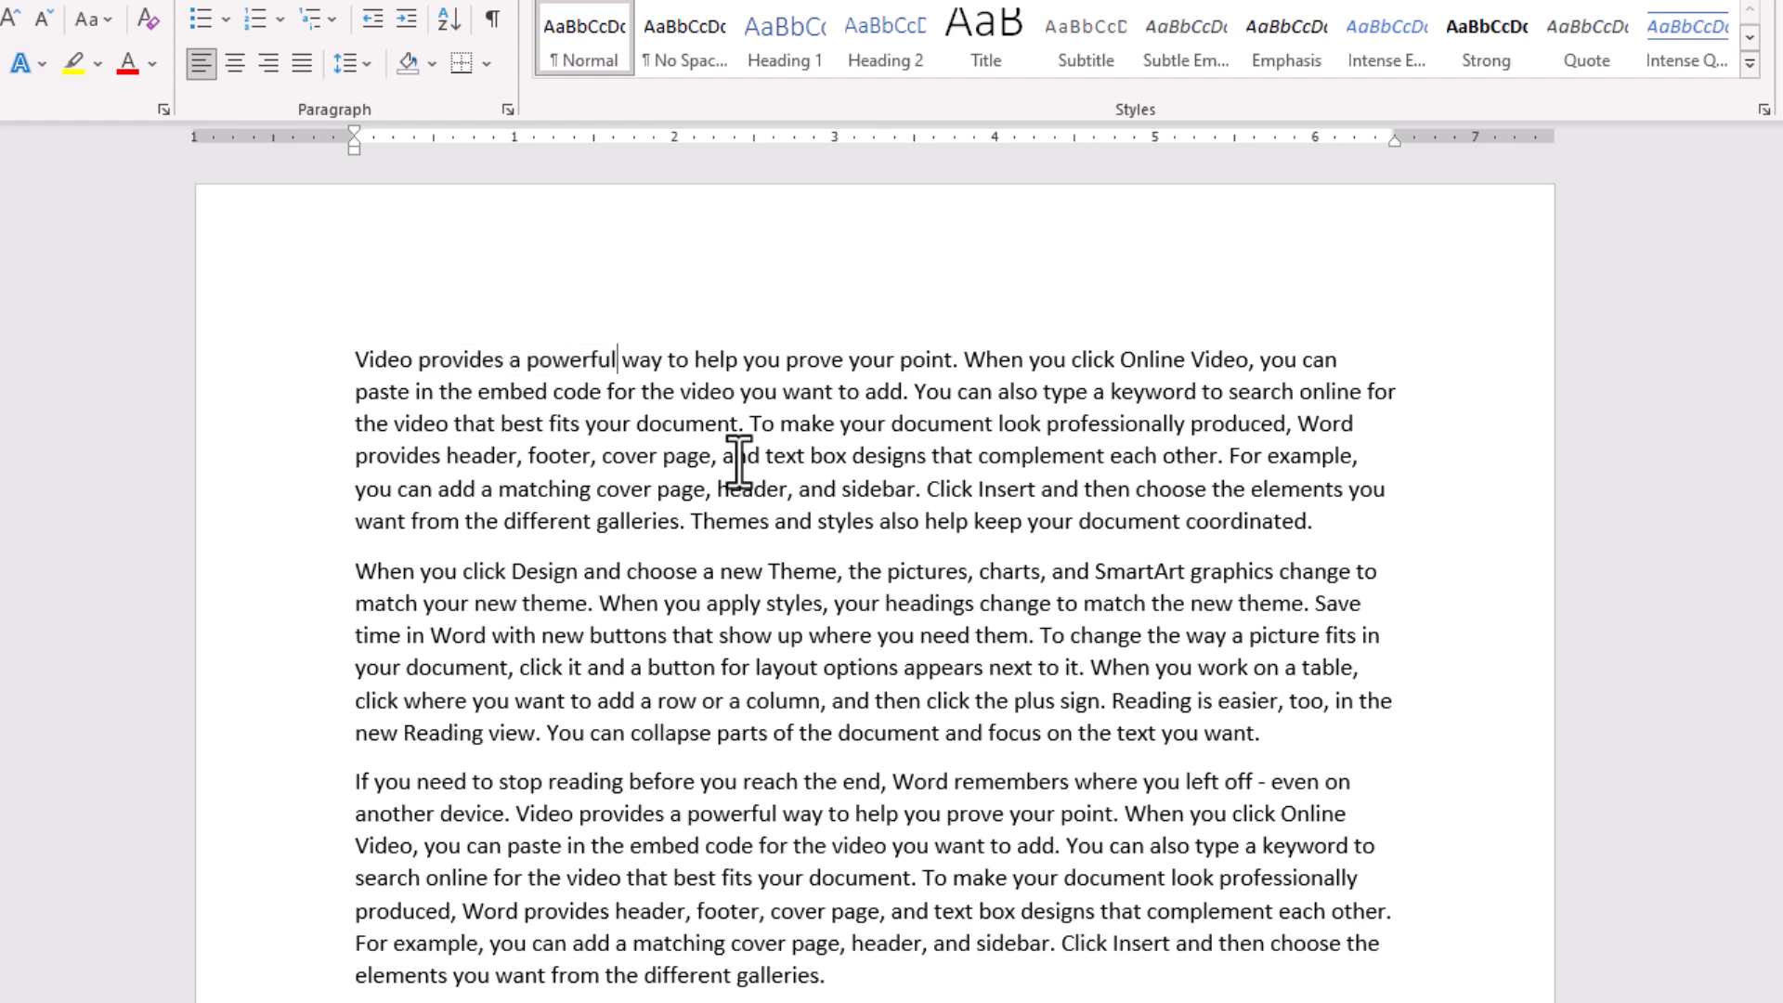
- Move the insertion point by characters and lines around "powerful way", ending just before "way" in the first line
key(Right)
key(Right)
key(Down)
key(Up)
key(Left)
key(Left)
key(Right)
key(Right)
key(Right)
key(Right)
key(Left)
key(Left)
key(Left)
- Extend the selection from "way" by characters and down several lines, then shrink it to "way" and collapse it
key(shift+Right)
key(shift+Right)
key(shift+Right)
key(shift+Right)
key(shift+Left)
key(shift+Right)
key(shift+Down)
key(shift+Down)
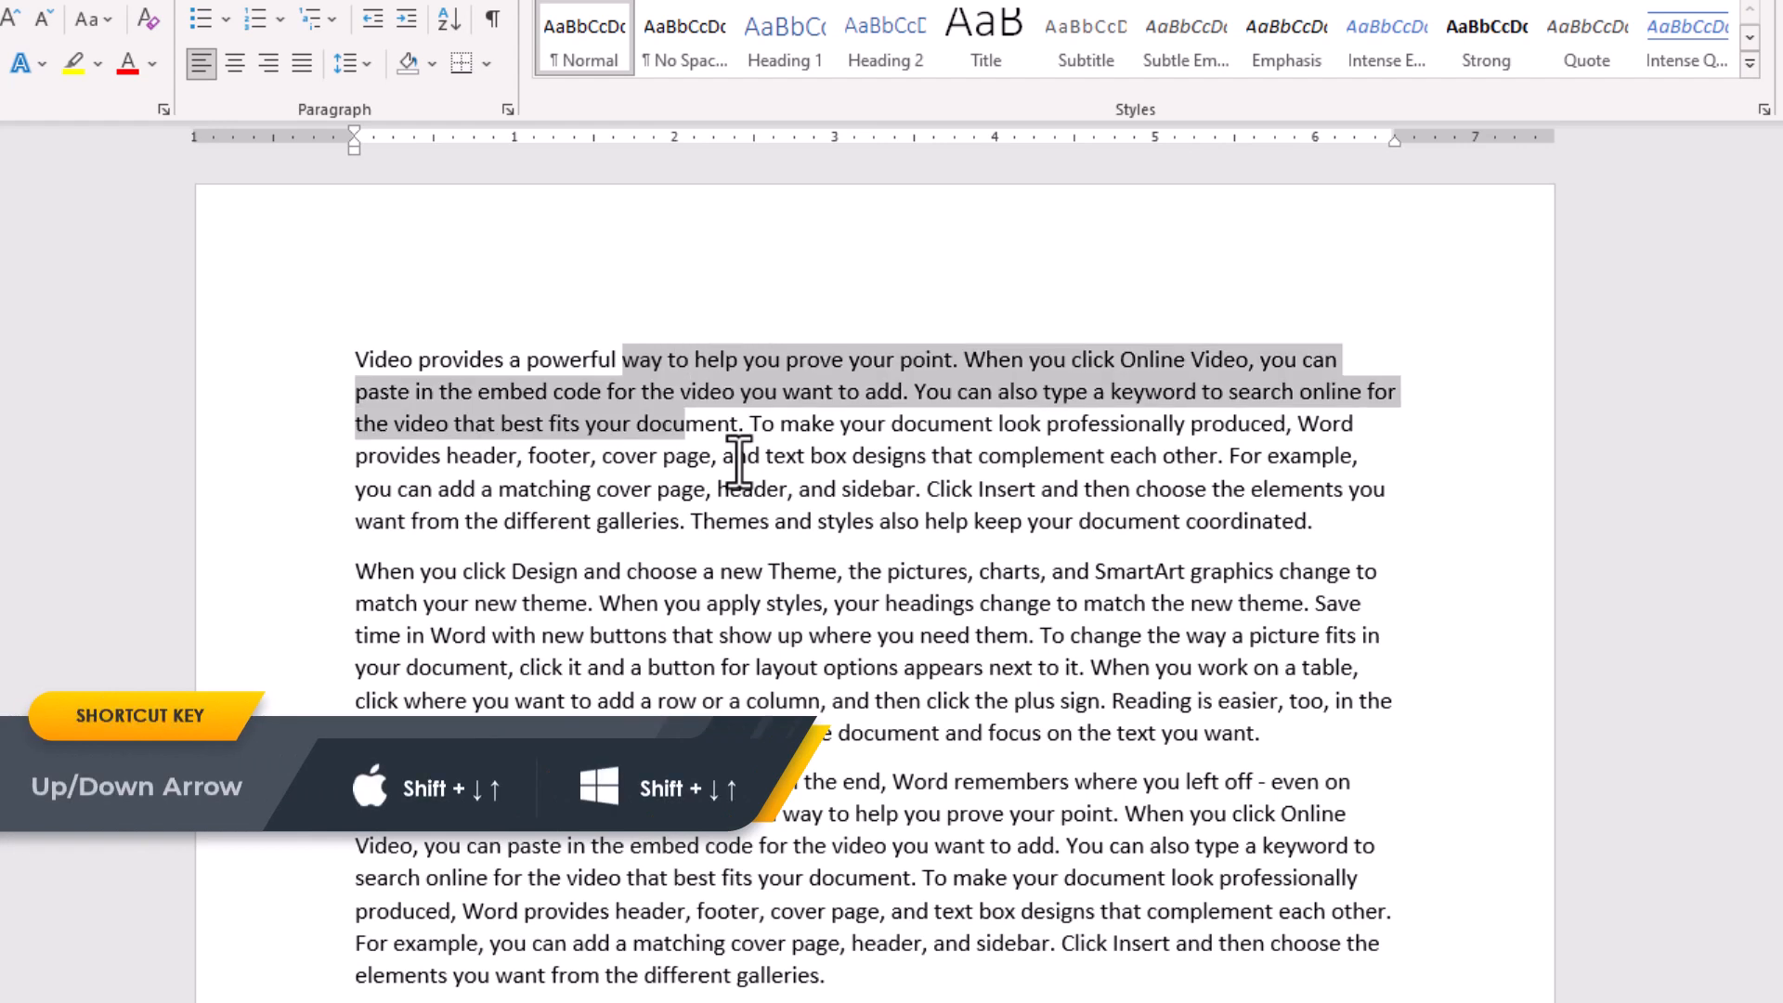
key(shift+Down)
key(shift+Up)
key(shift+Up)
key(shift+Up)
key(shift+Left)
key(shift+Left)
key(shift+Left)
key(Right)
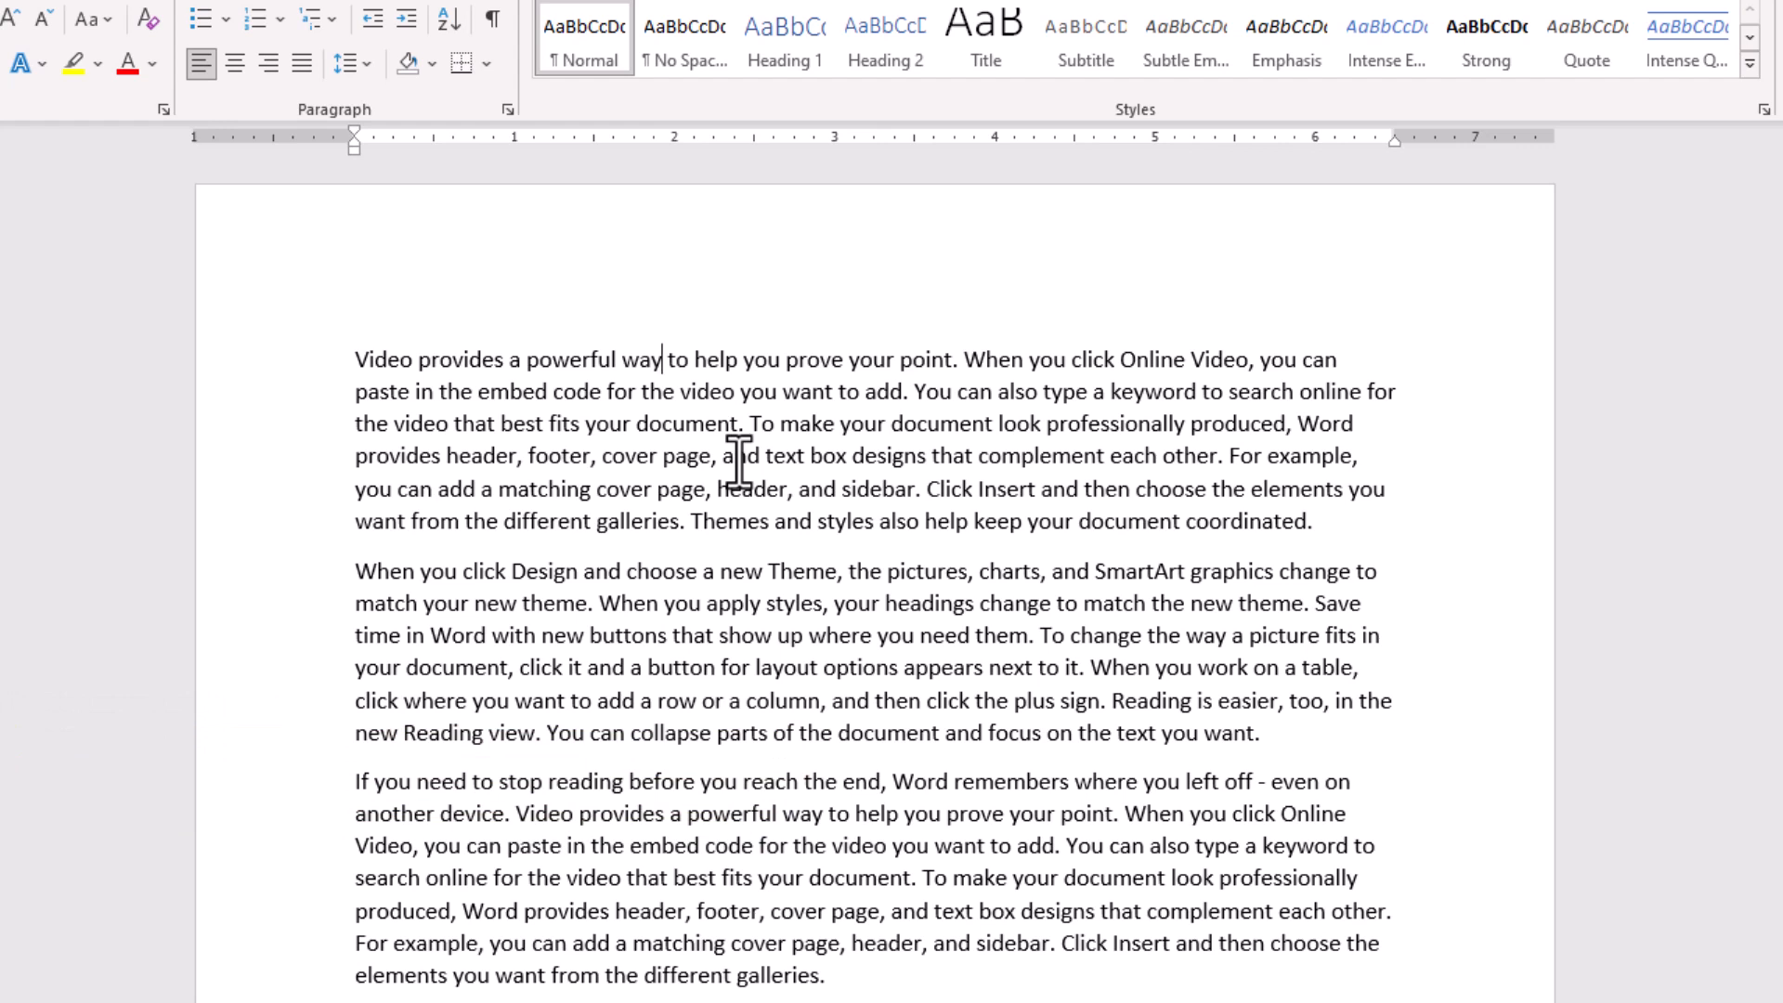
- Move the insertion point by characters around "way", then back word by word to the start of the first paragraph
key(Left)
key(Left)
key(Right)
key(Right)
key(Right)
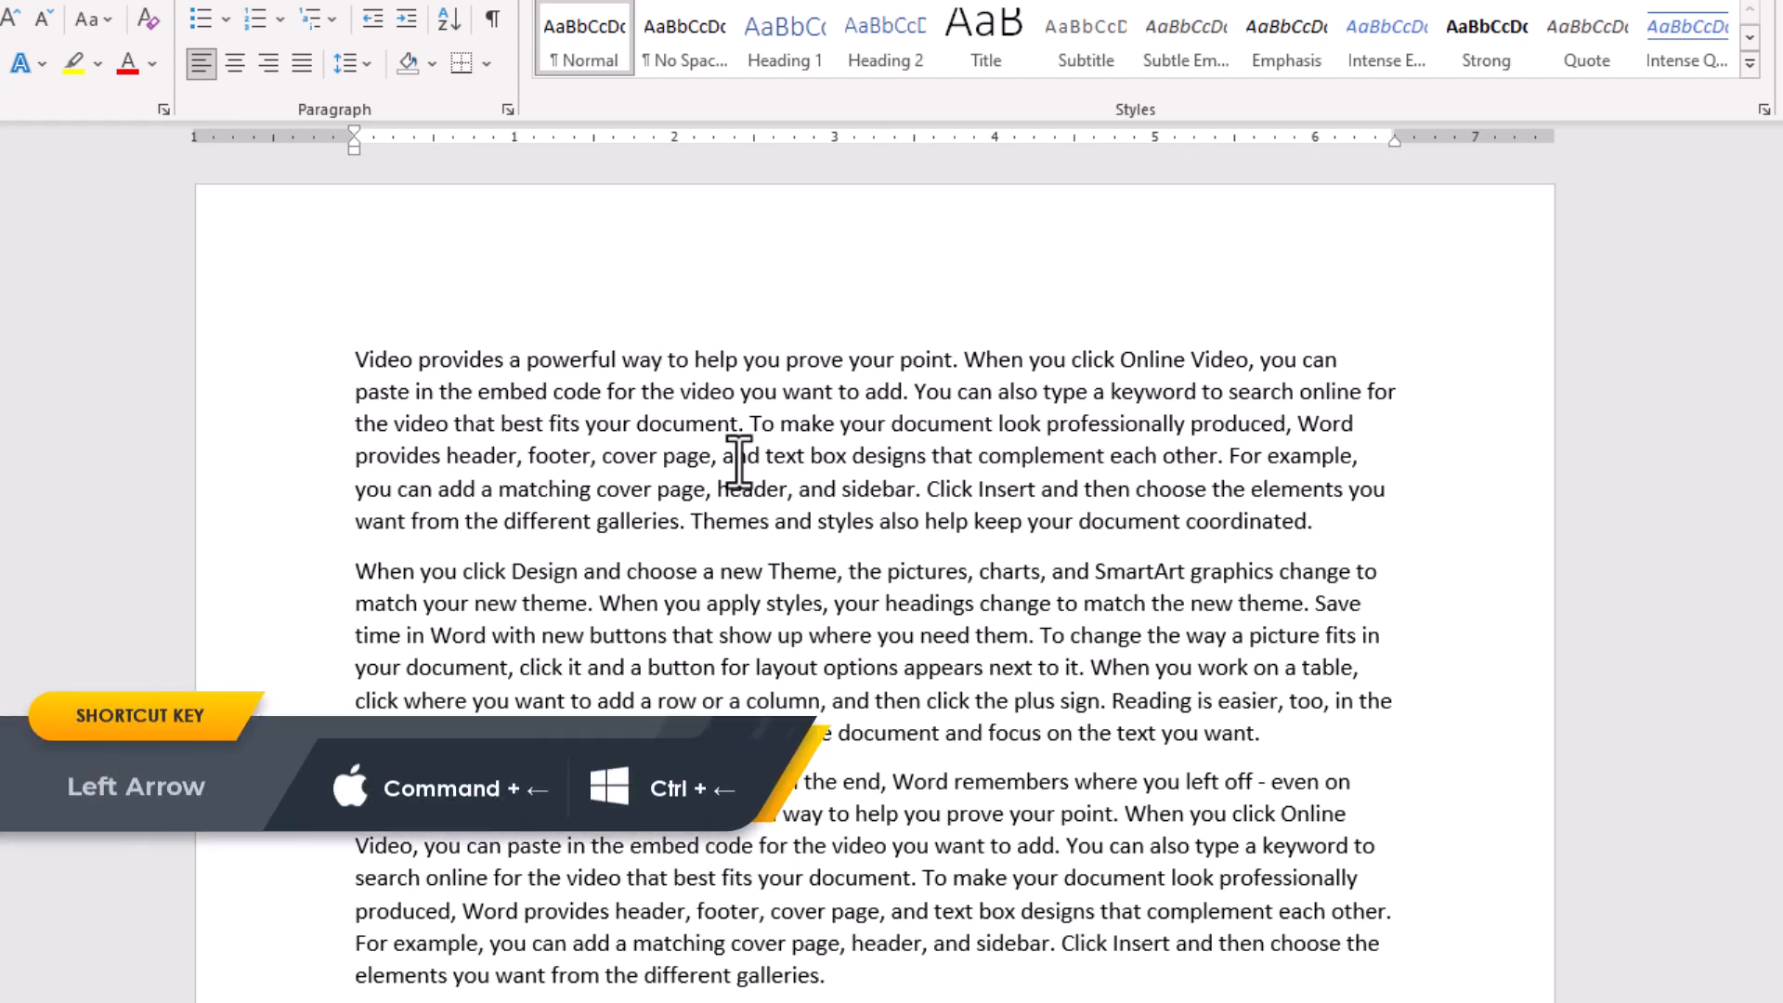
key(ctrl+Left)
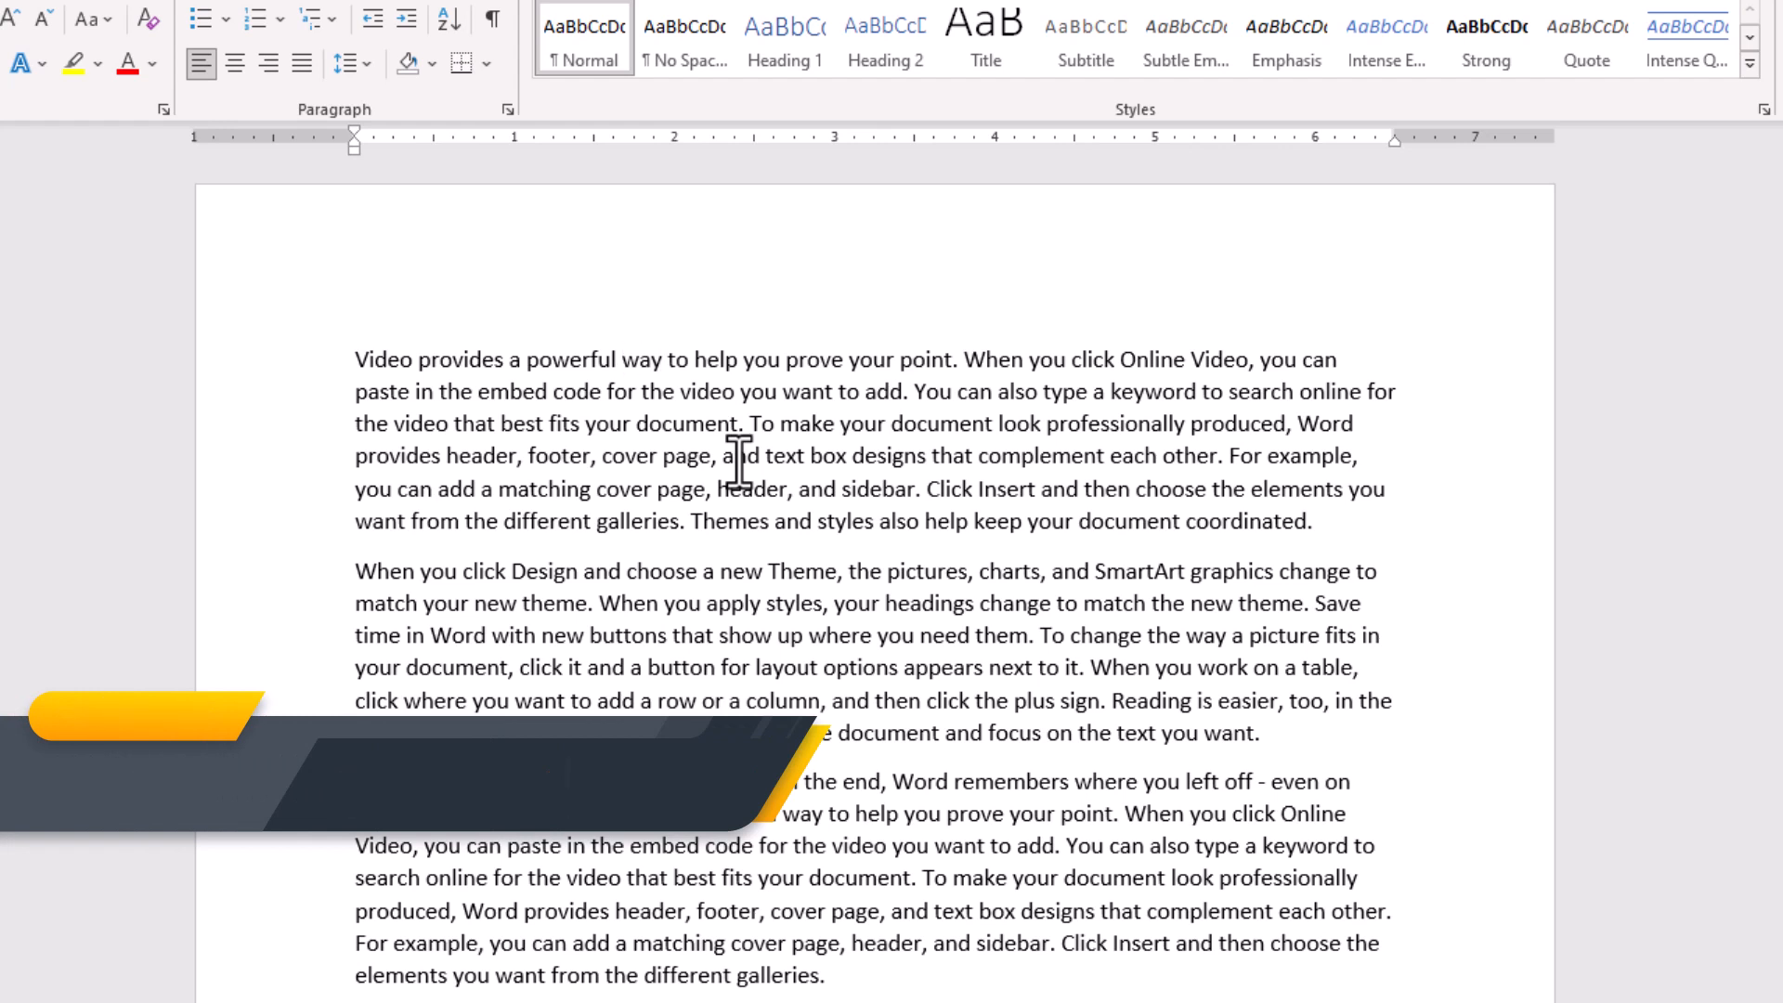
key(ctrl+Left)
key(ctrl+Left)
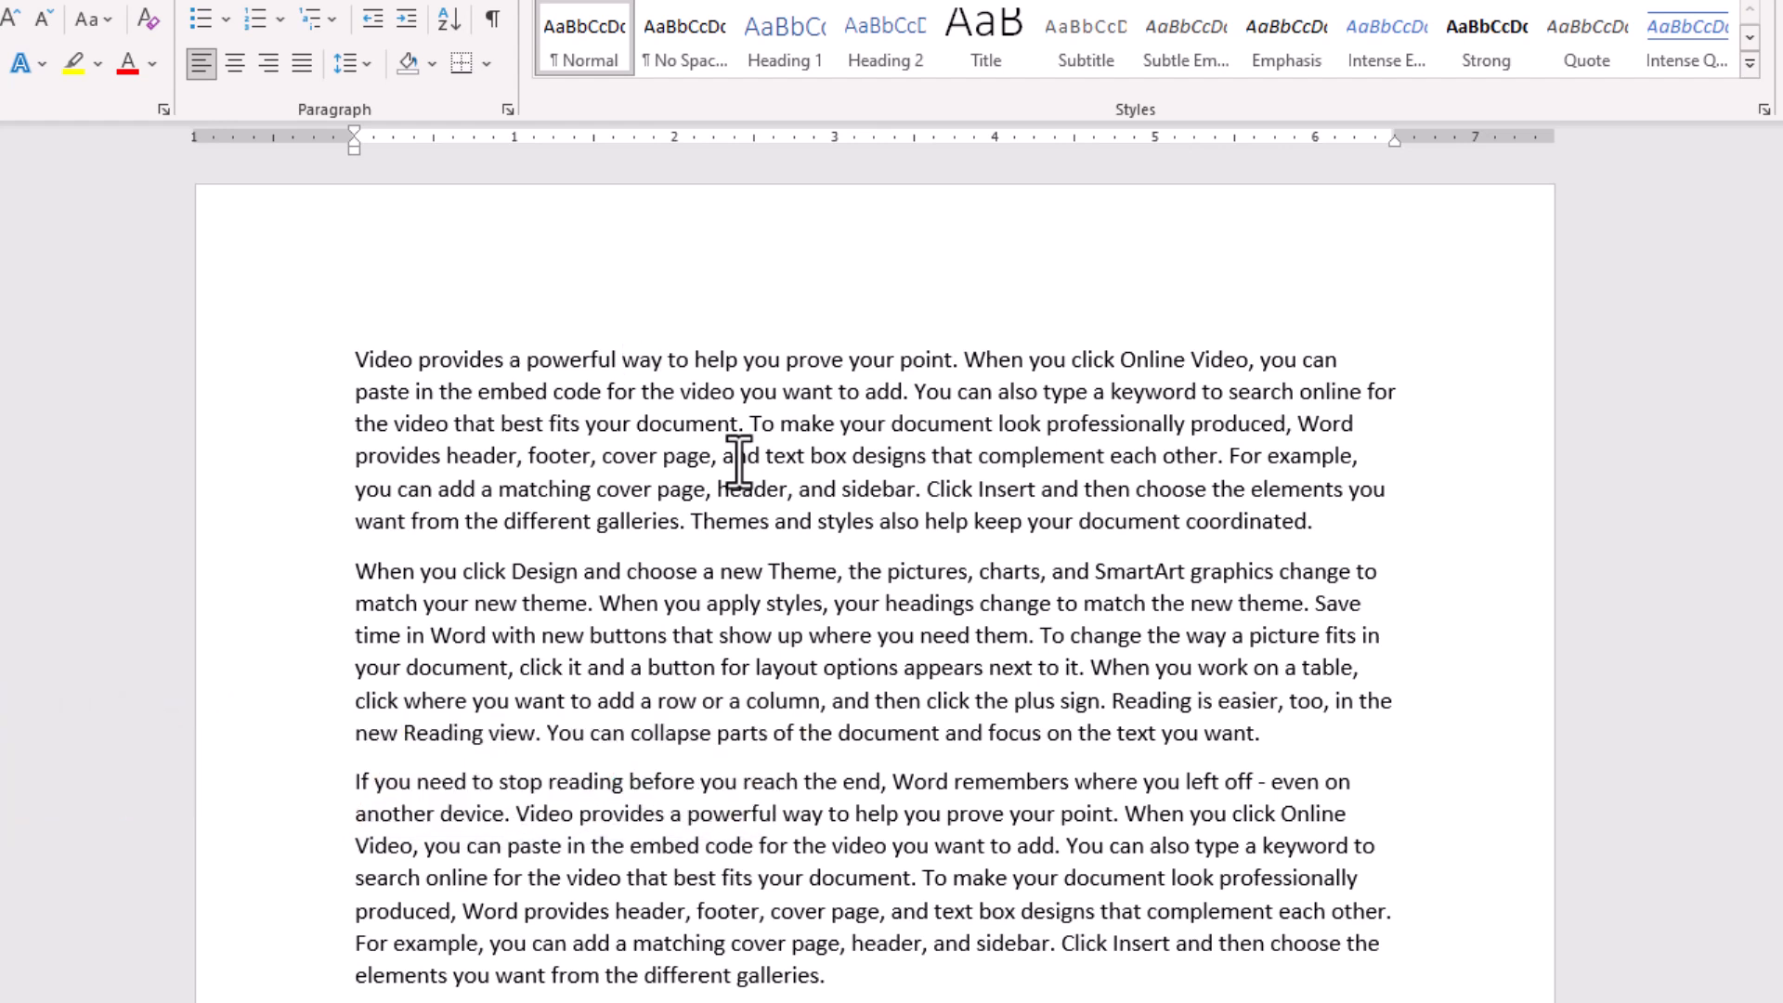
key(ctrl+Left)
key(ctrl+Left)
- Jump the insertion point down one paragraph and back to the first paragraph, twice
key(ctrl+Down)
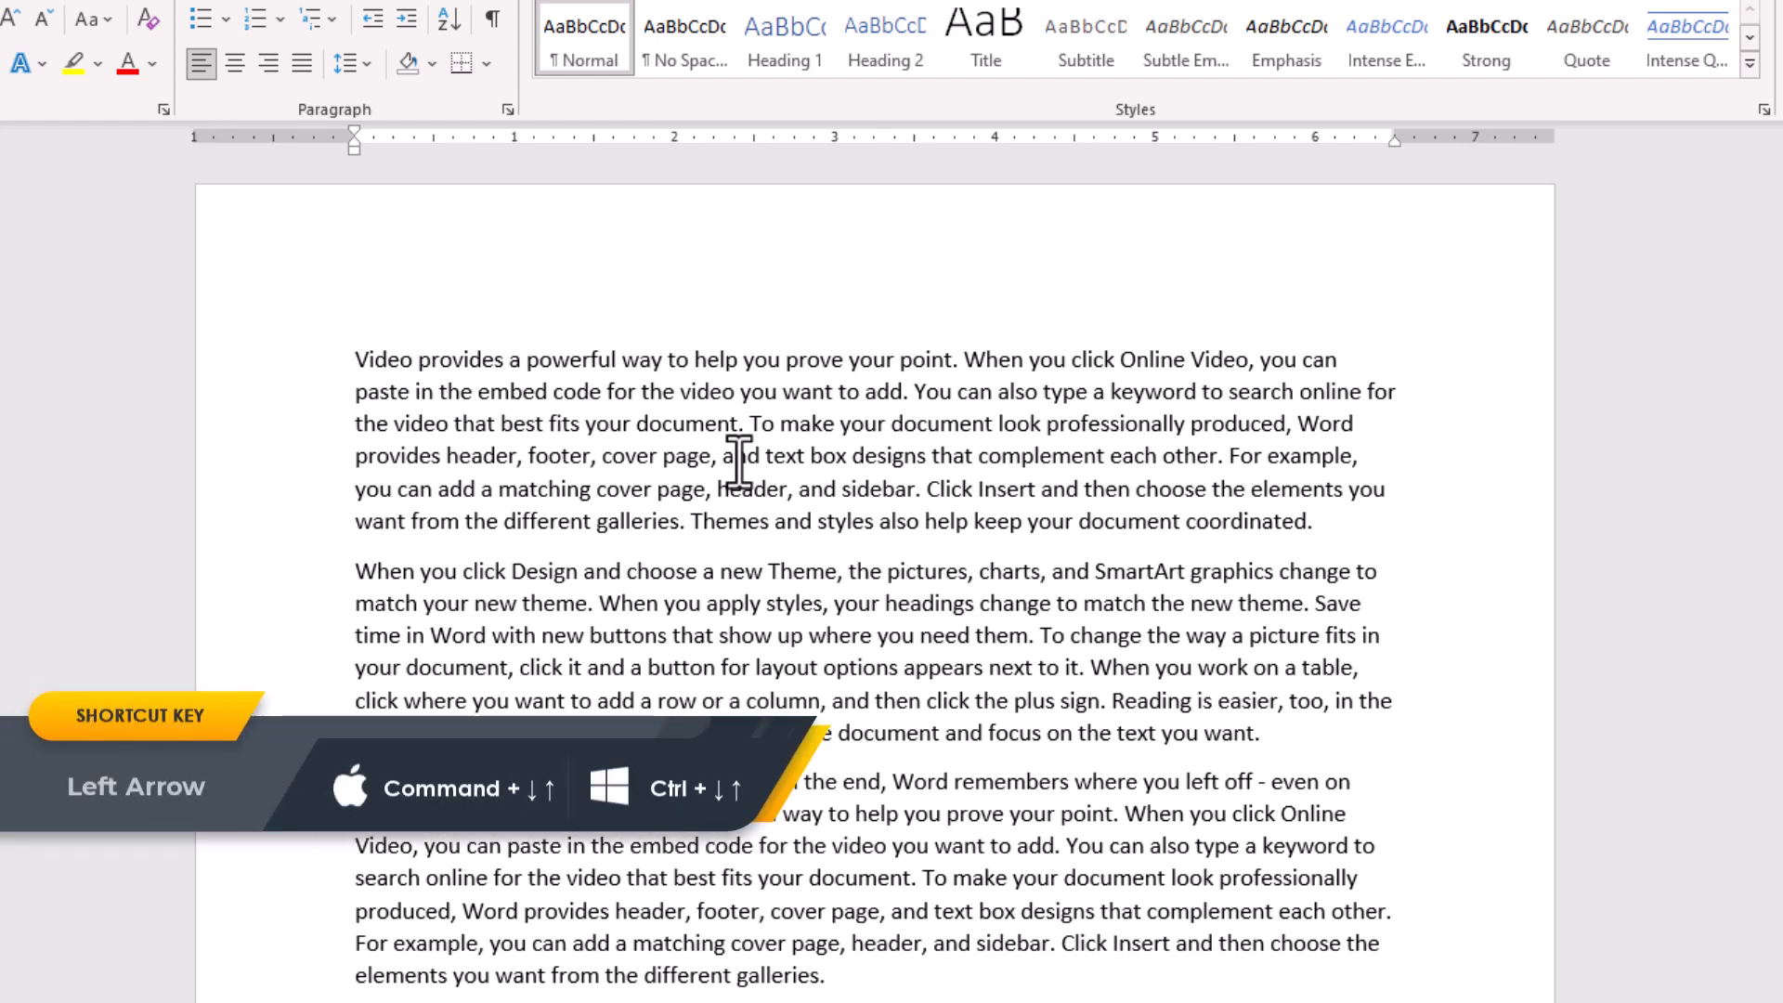
key(ctrl+Up)
key(ctrl+Down)
key(ctrl+Up)
- Move the insertion point character by character forward and back around "Video" in the first line
key(Right)
key(Right)
key(Right)
key(Right)
key(Right)
key(Right)
key(Right)
key(Right)
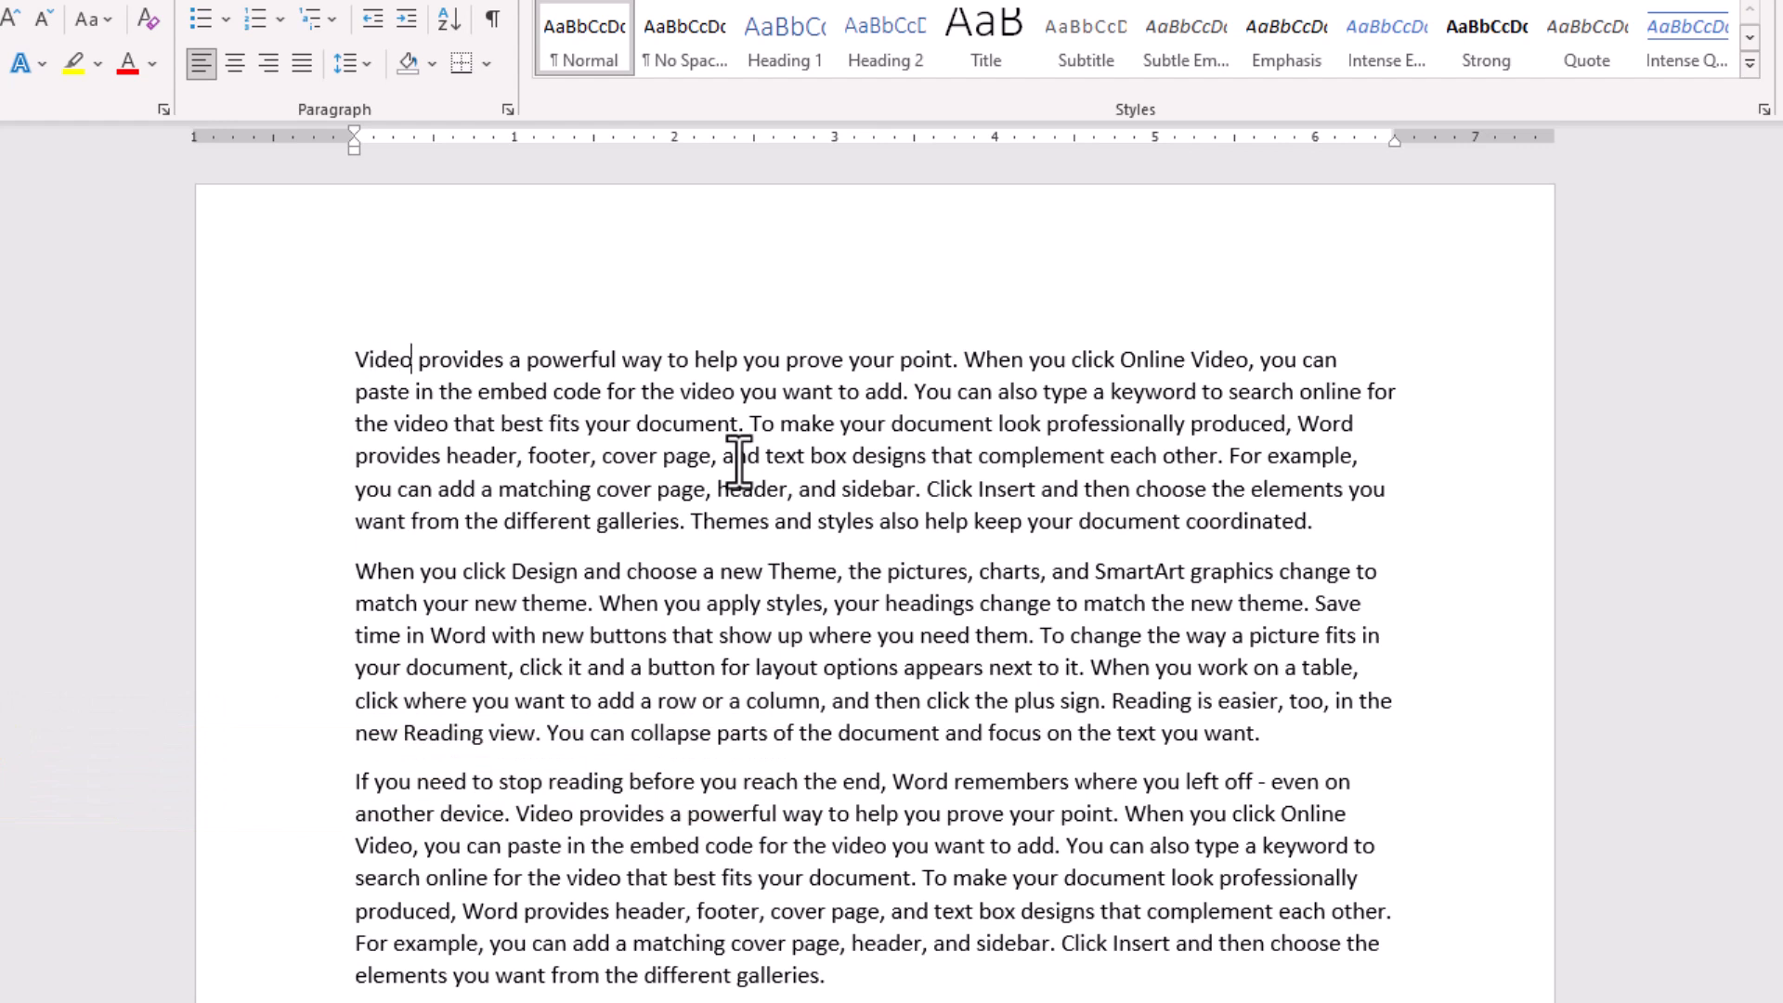
key(Right)
key(Left)
key(Left)
key(Left)
key(Left)
key(Right)
key(Right)
key(Left)
- Move the insertion point forward word by word through the first line, then two words back
key(ctrl+Right)
key(ctrl+Right)
key(ctrl+Right)
key(ctrl+Right)
key(ctrl+Right)
key(ctrl+Right)
key(ctrl+Left)
key(ctrl+Left)
- Move the insertion point down several lines, then back up line by line to the first line
key(Down)
key(Down)
key(Down)
key(Down)
key(Down)
key(Down)
key(Up)
key(Up)
key(Up)
key(Up)
key(Up)
key(Up)
key(Up)
key(Up)
key(Up)
key(Up)
key(Up)
key(Up)
- Extend the selection six characters from the document's beginning, then shrink it back to nothing
key(shift+Right)
key(shift+Right)
key(shift+Right)
key(shift+Right)
key(shift+Right)
key(shift+Right)
key(shift+Left)
key(shift+Left)
key(shift+Left)
key(shift+Left)
key(shift+Left)
key(shift+Left)
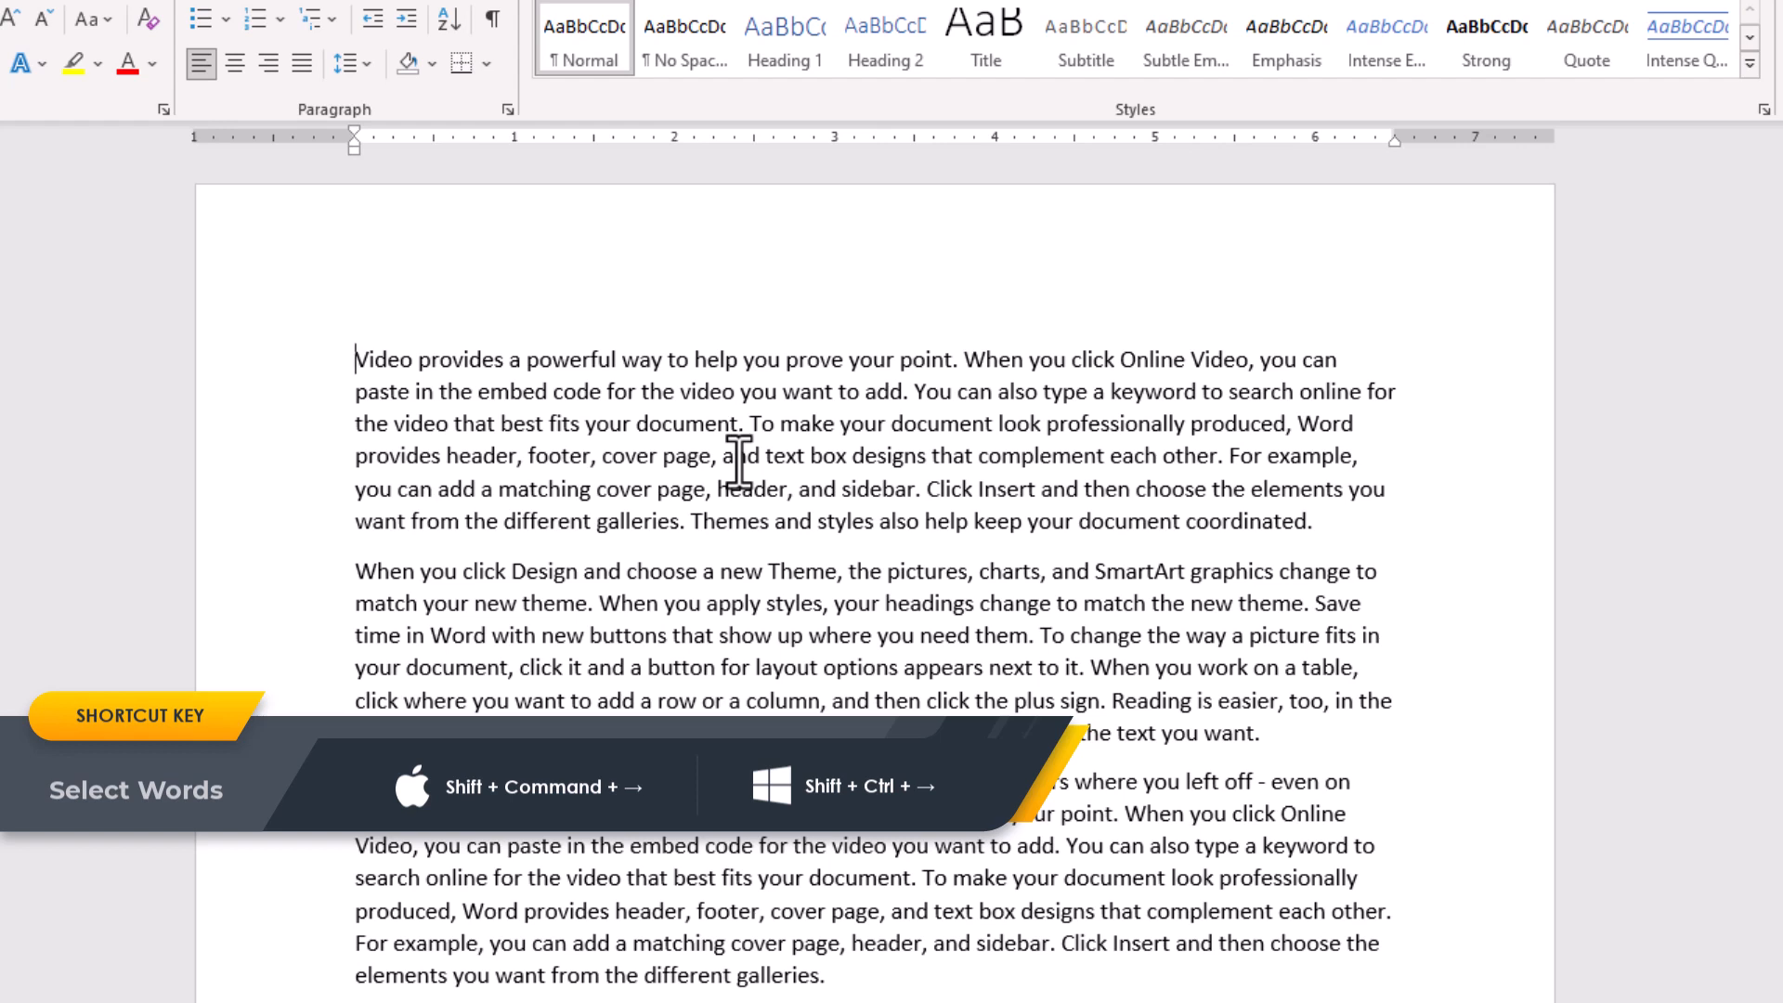
- Extend and shrink the selection word by word from the document's beginning until it covers "Video provides a powerful way"
key(ctrl+shift+Right)
key(ctrl+shift+Right)
key(ctrl+shift+Right)
key(ctrl+shift+Right)
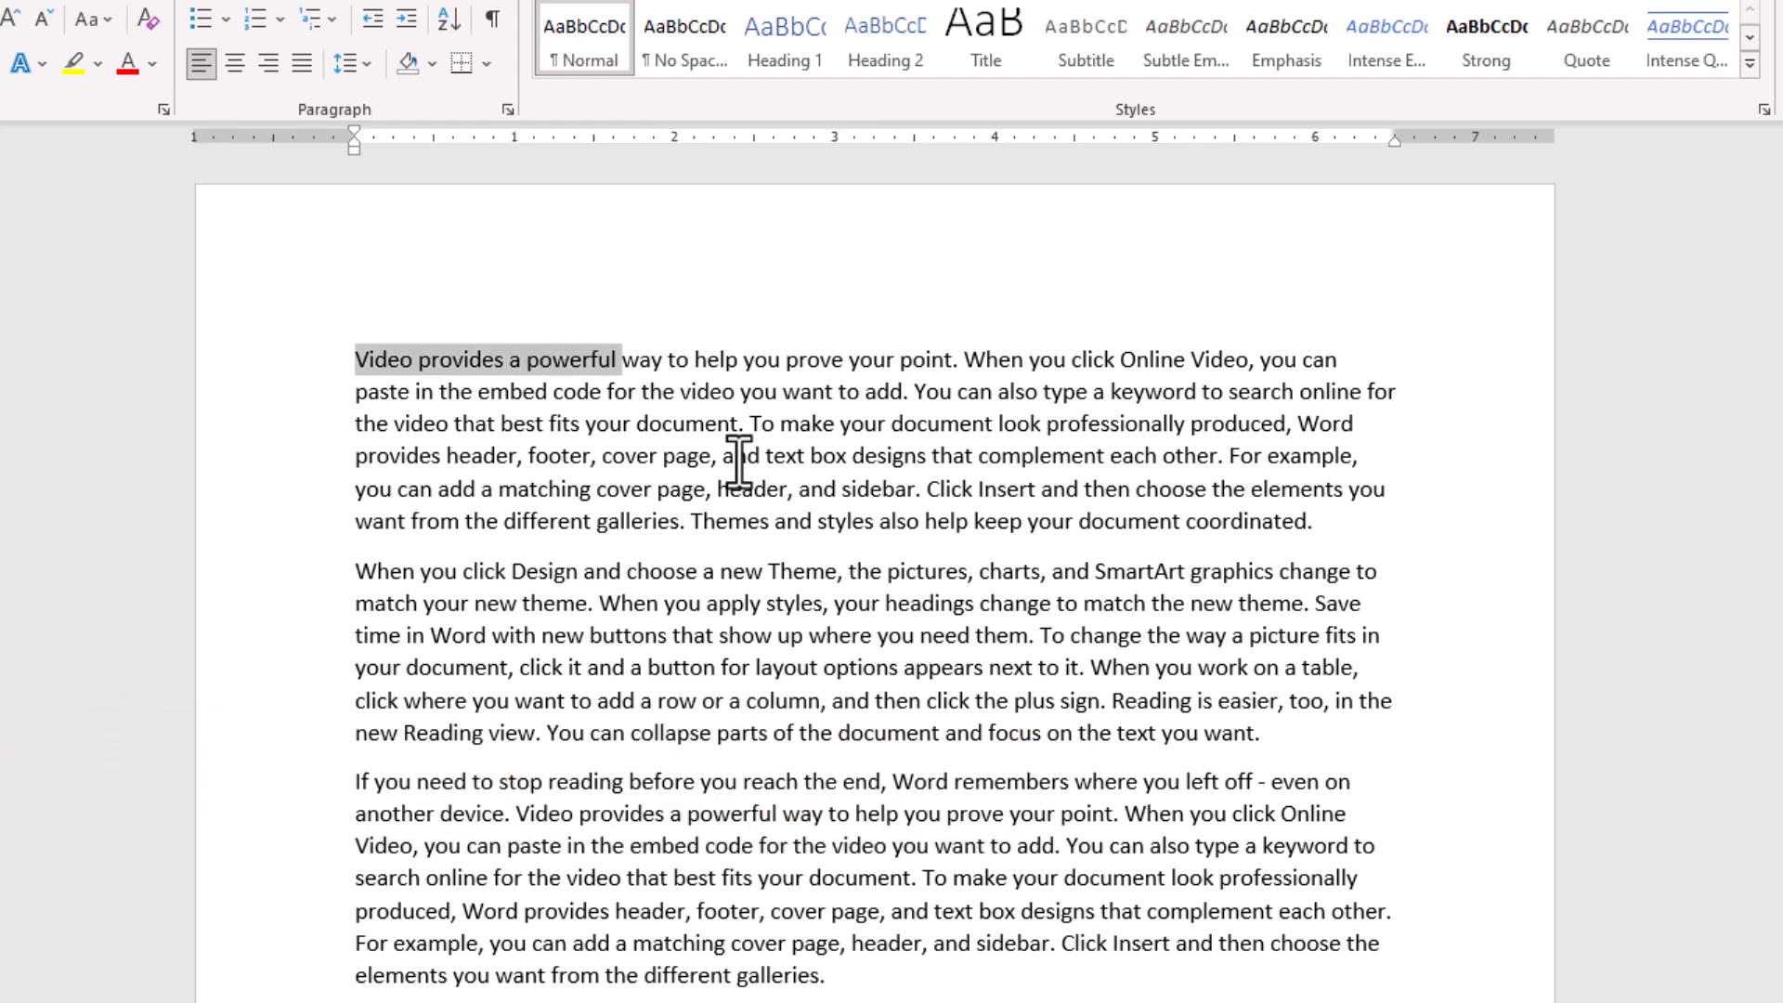
key(ctrl+shift+Right)
key(ctrl+shift+Right)
key(ctrl+shift+Right)
key(ctrl+shift+Left)
key(ctrl+shift+Left)
key(ctrl+shift+Left)
key(ctrl+shift+Left)
key(ctrl+shift+Right)
key(ctrl+shift+Right)
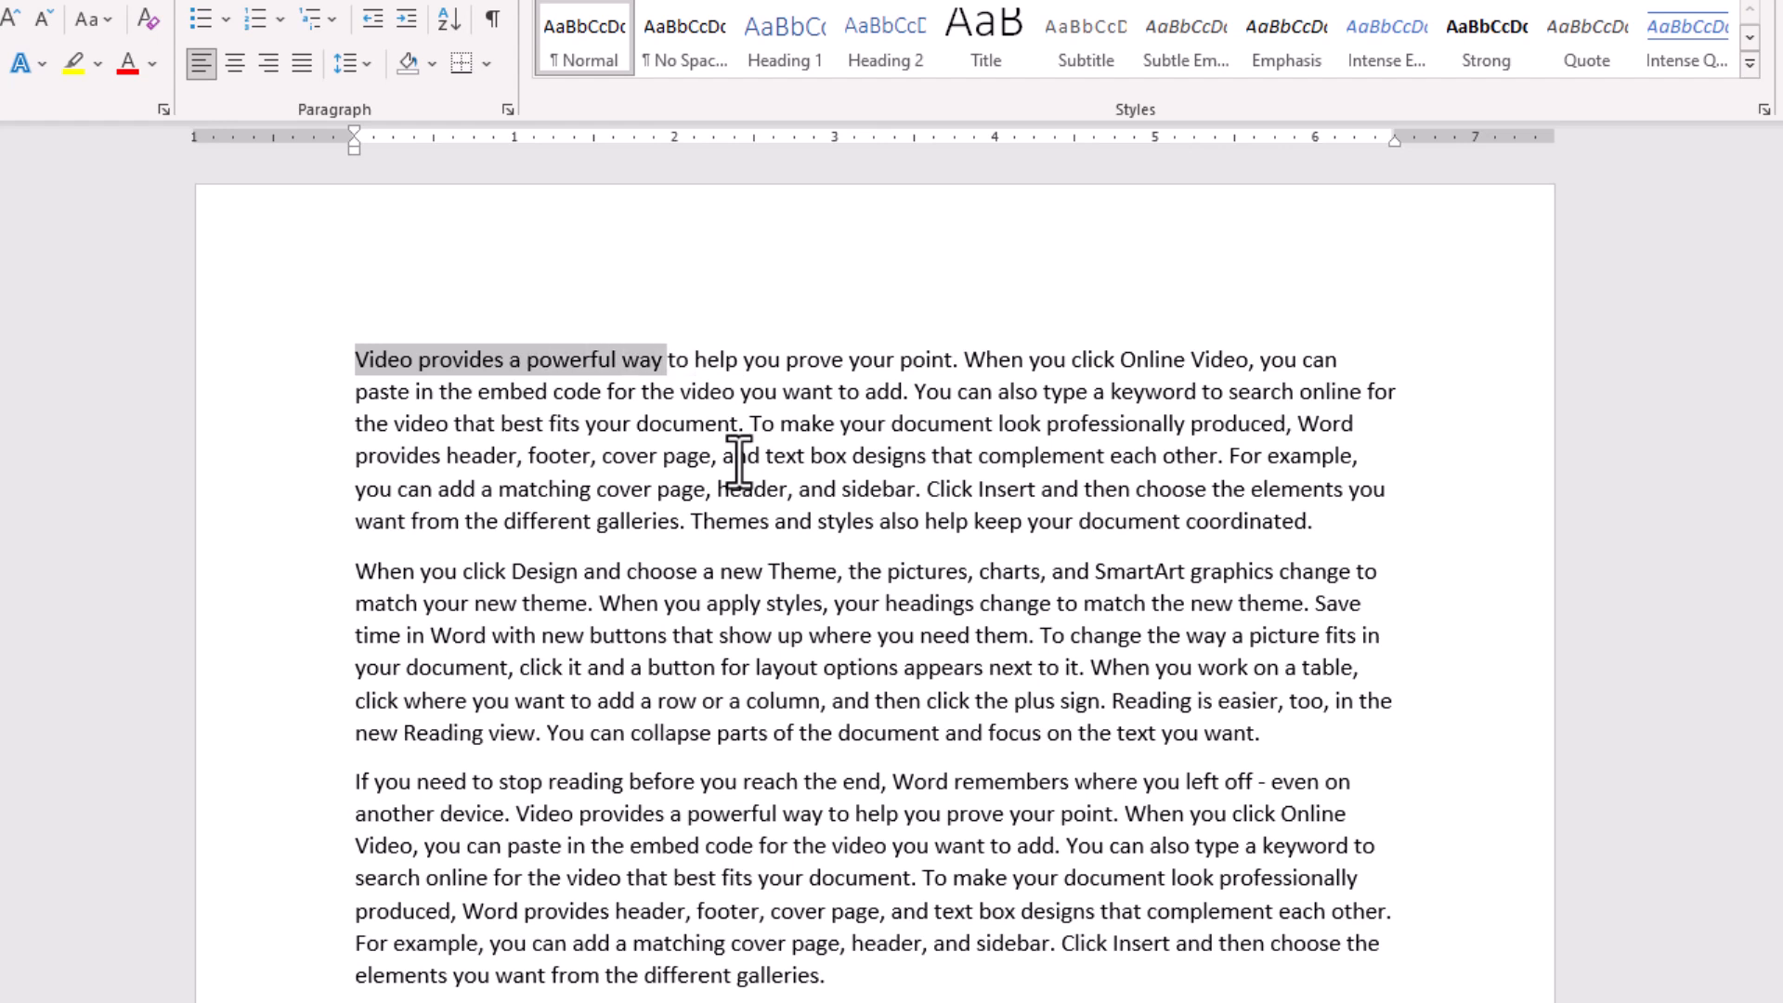
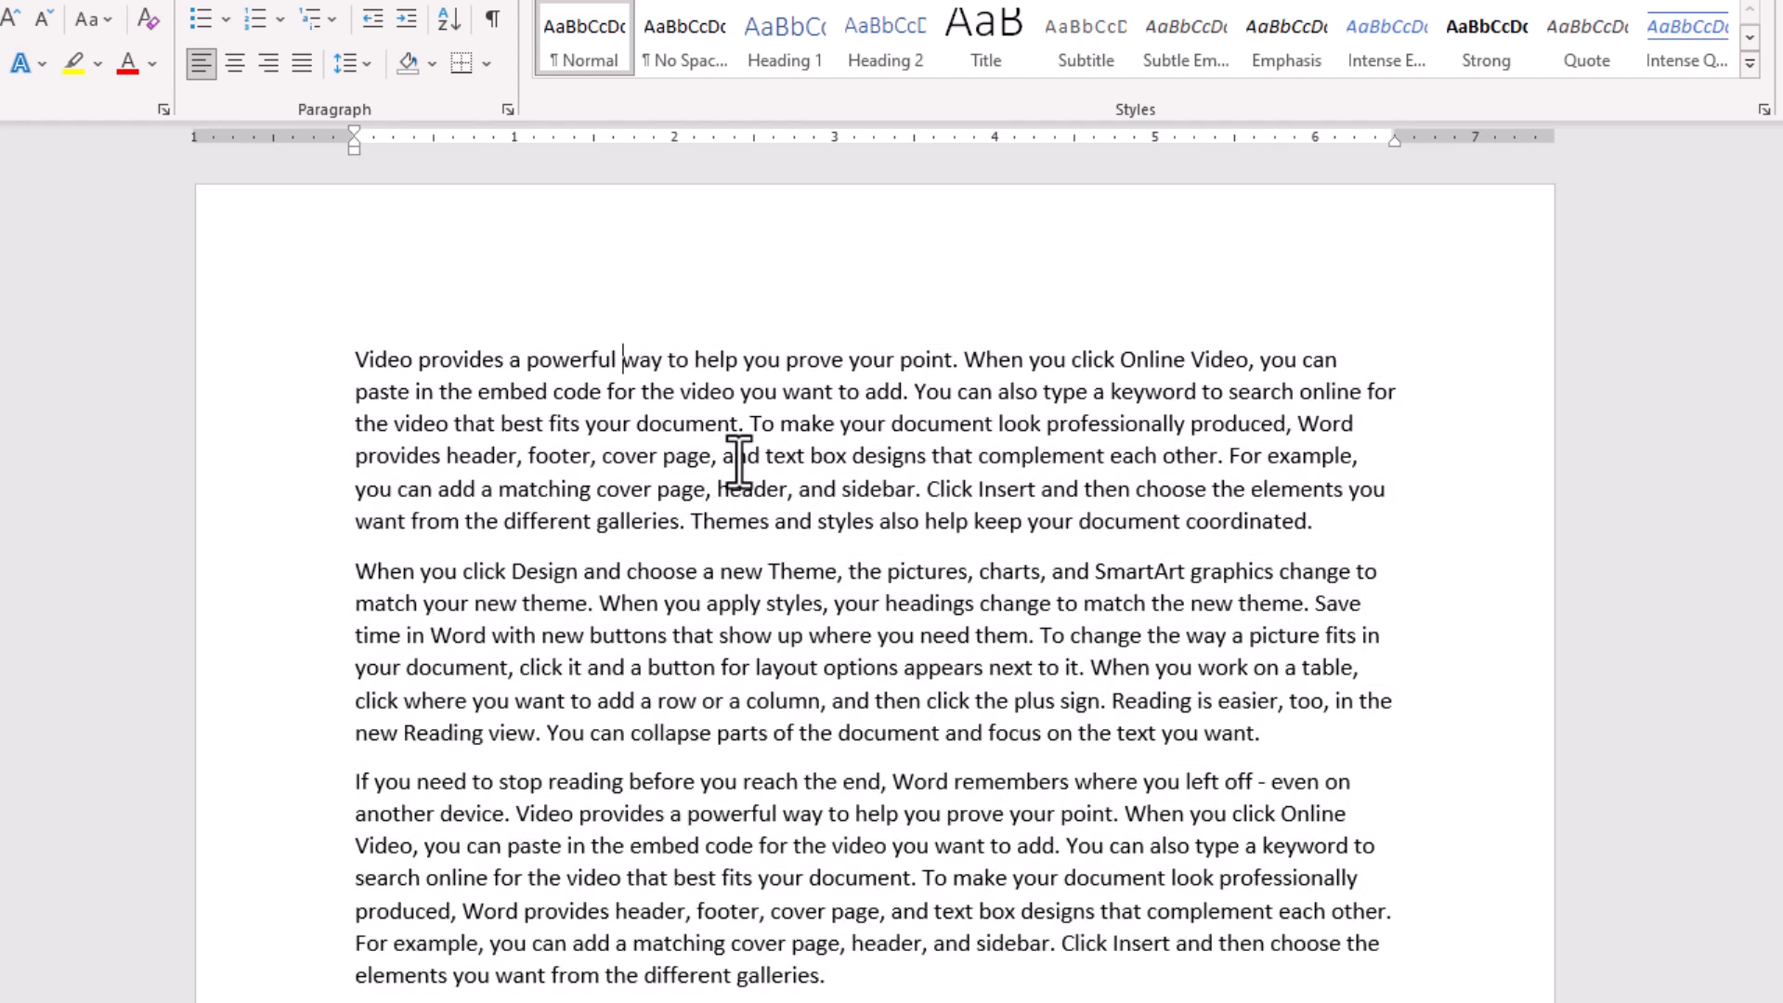
- From inside "powerful", extend the selection down by paragraphs, then reduce it to the word's ending "erful"
key(Left)
key(Left)
key(Left)
key(Left)
key(Left)
key(Left)
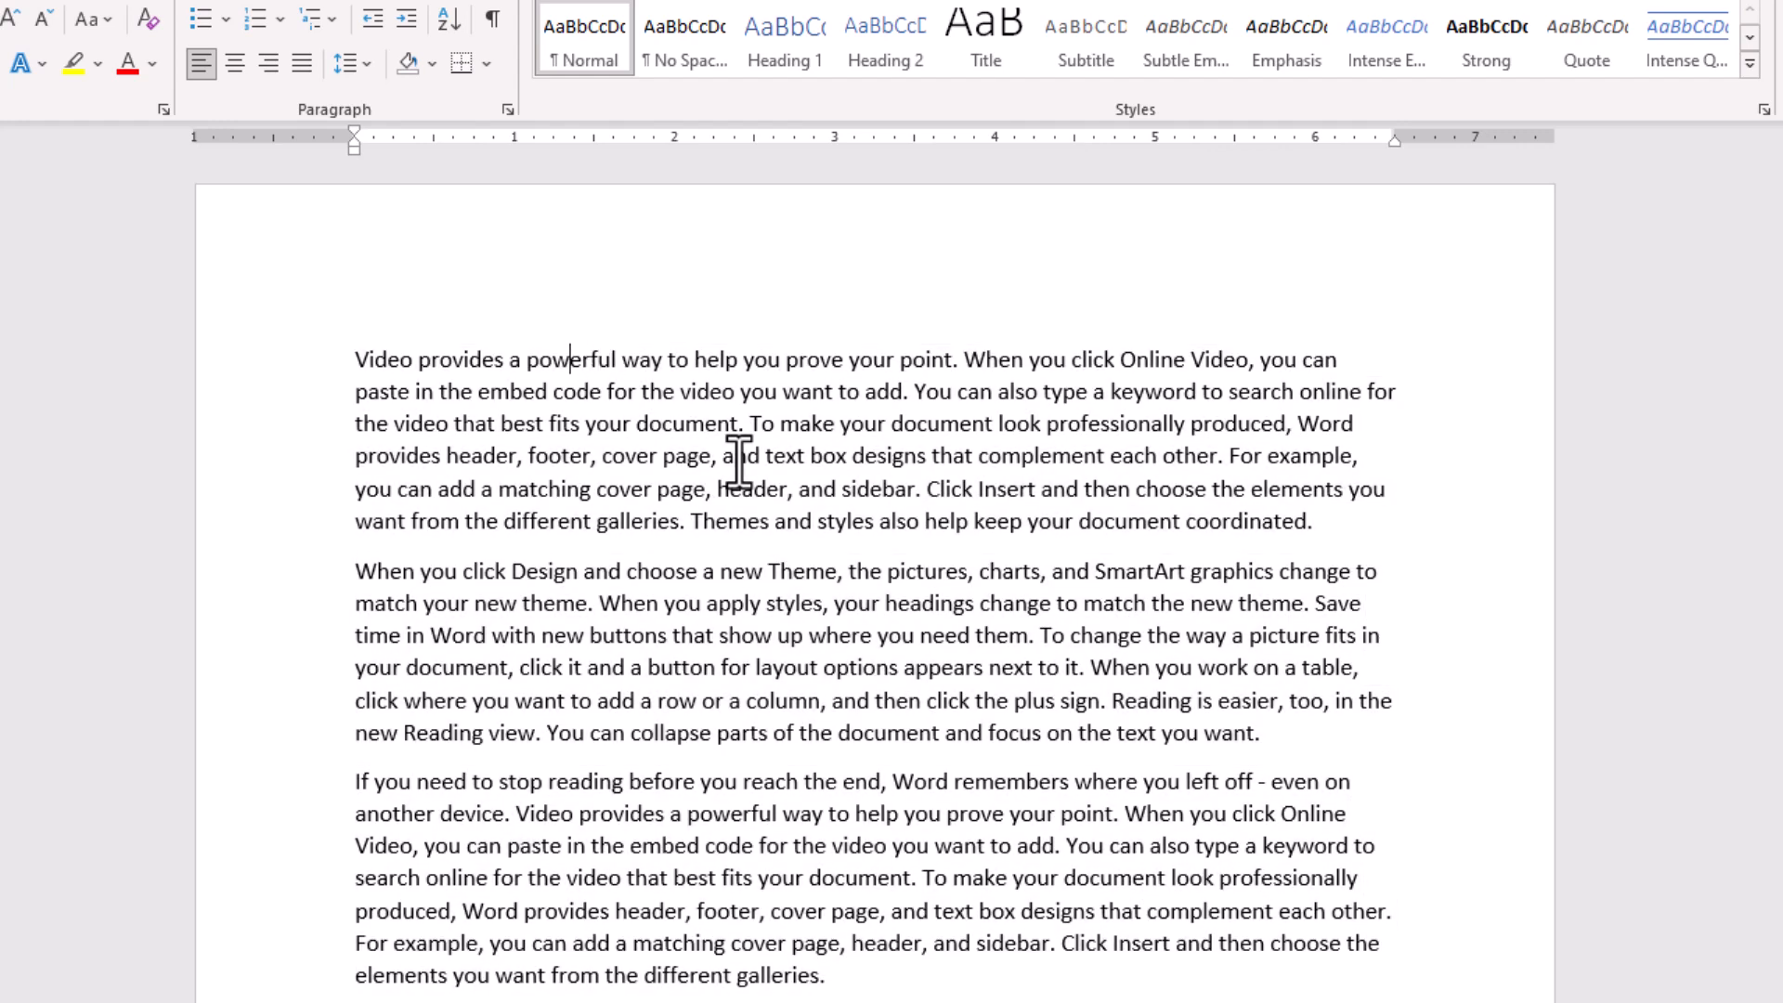
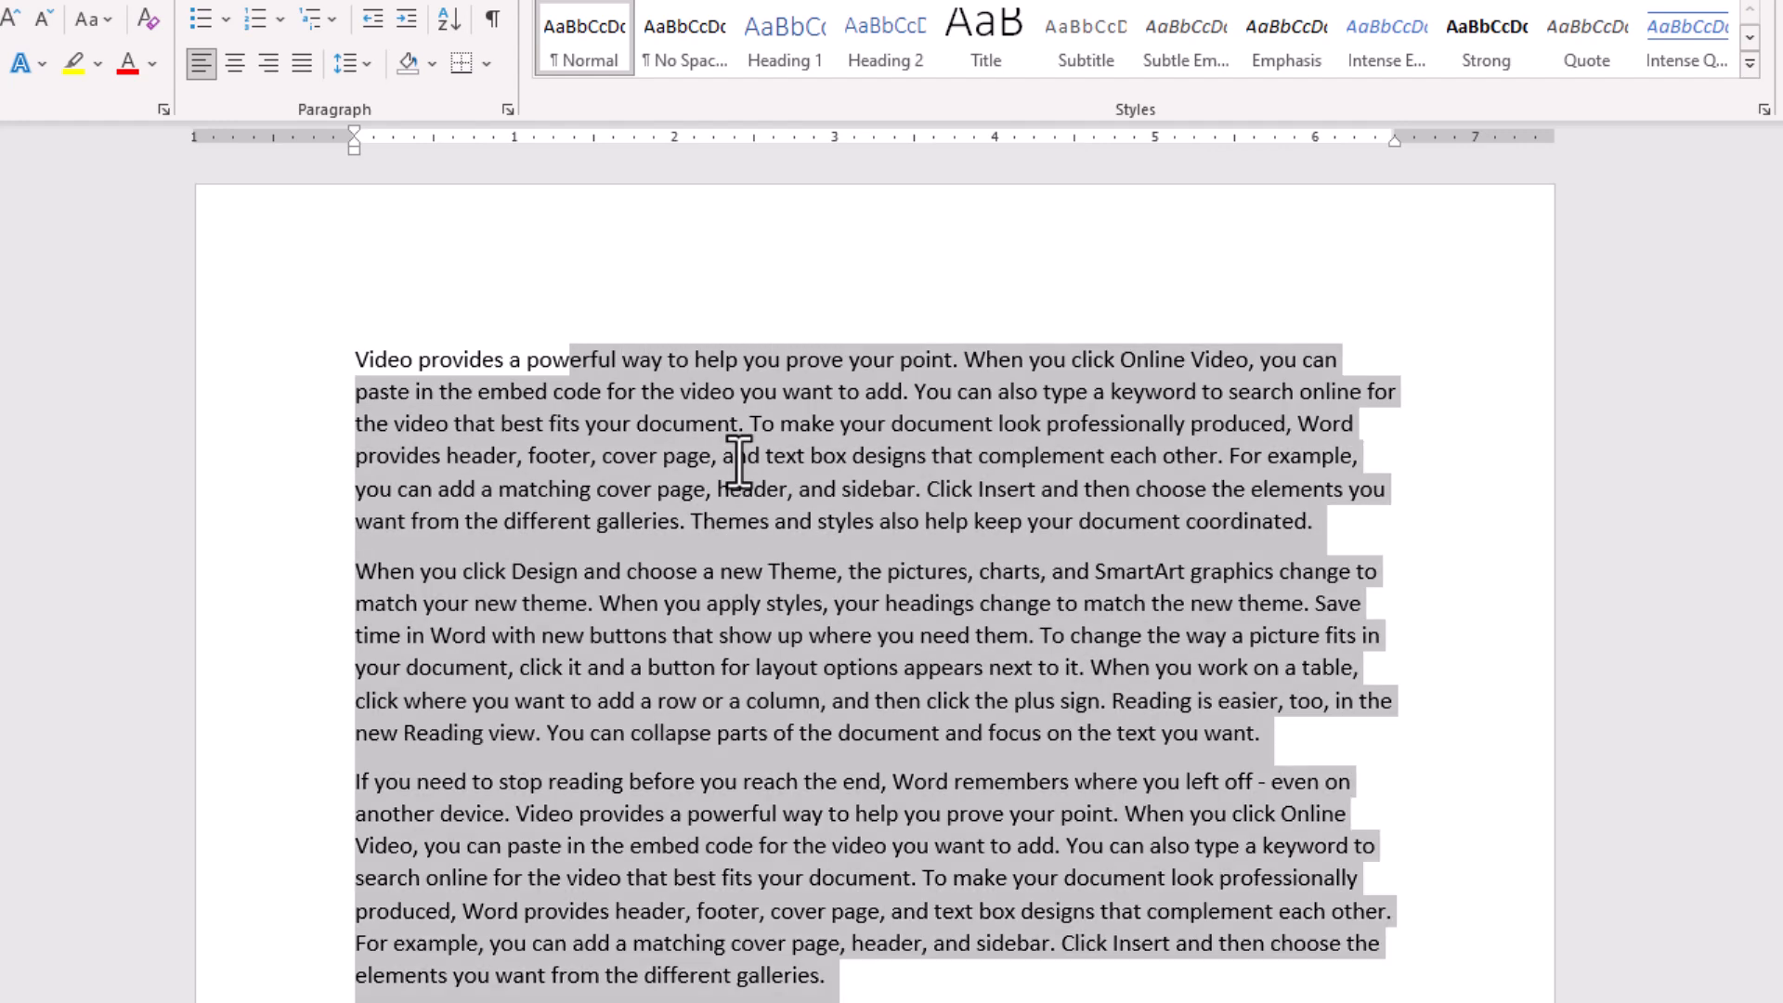
key(ctrl+shift+Up)
key(ctrl+shift+Up)
key(ctrl+shift+Up)
key(ctrl+shift+Right)
key(ctrl+shift+Right)
key(ctrl+shift+Right)
key(ctrl+shift+Right)
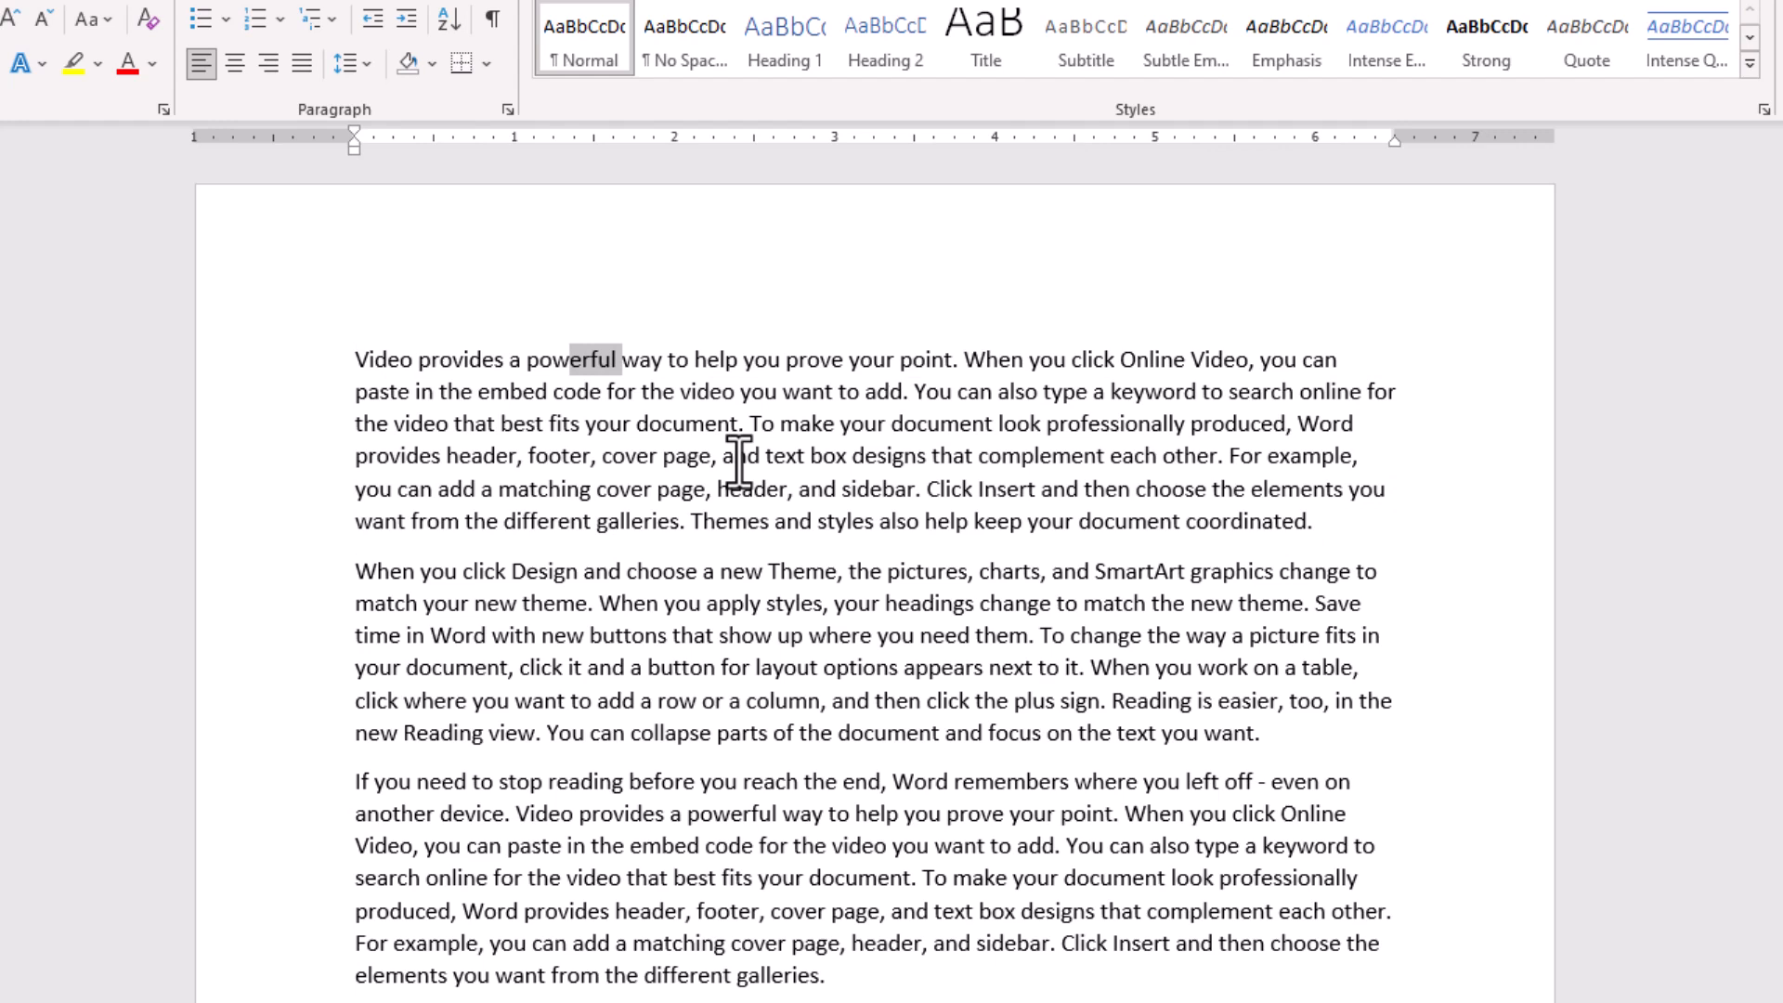
- Extend the selection from inside "powerful" by words and paragraphs, reverse it to cover "Video provides a pow", then deselect
key(ctrl+shift+Right)
key(ctrl+shift+Right)
key(ctrl+shift+Right)
key(ctrl+shift+Right)
key(ctrl+shift+Down)
key(ctrl+shift+Down)
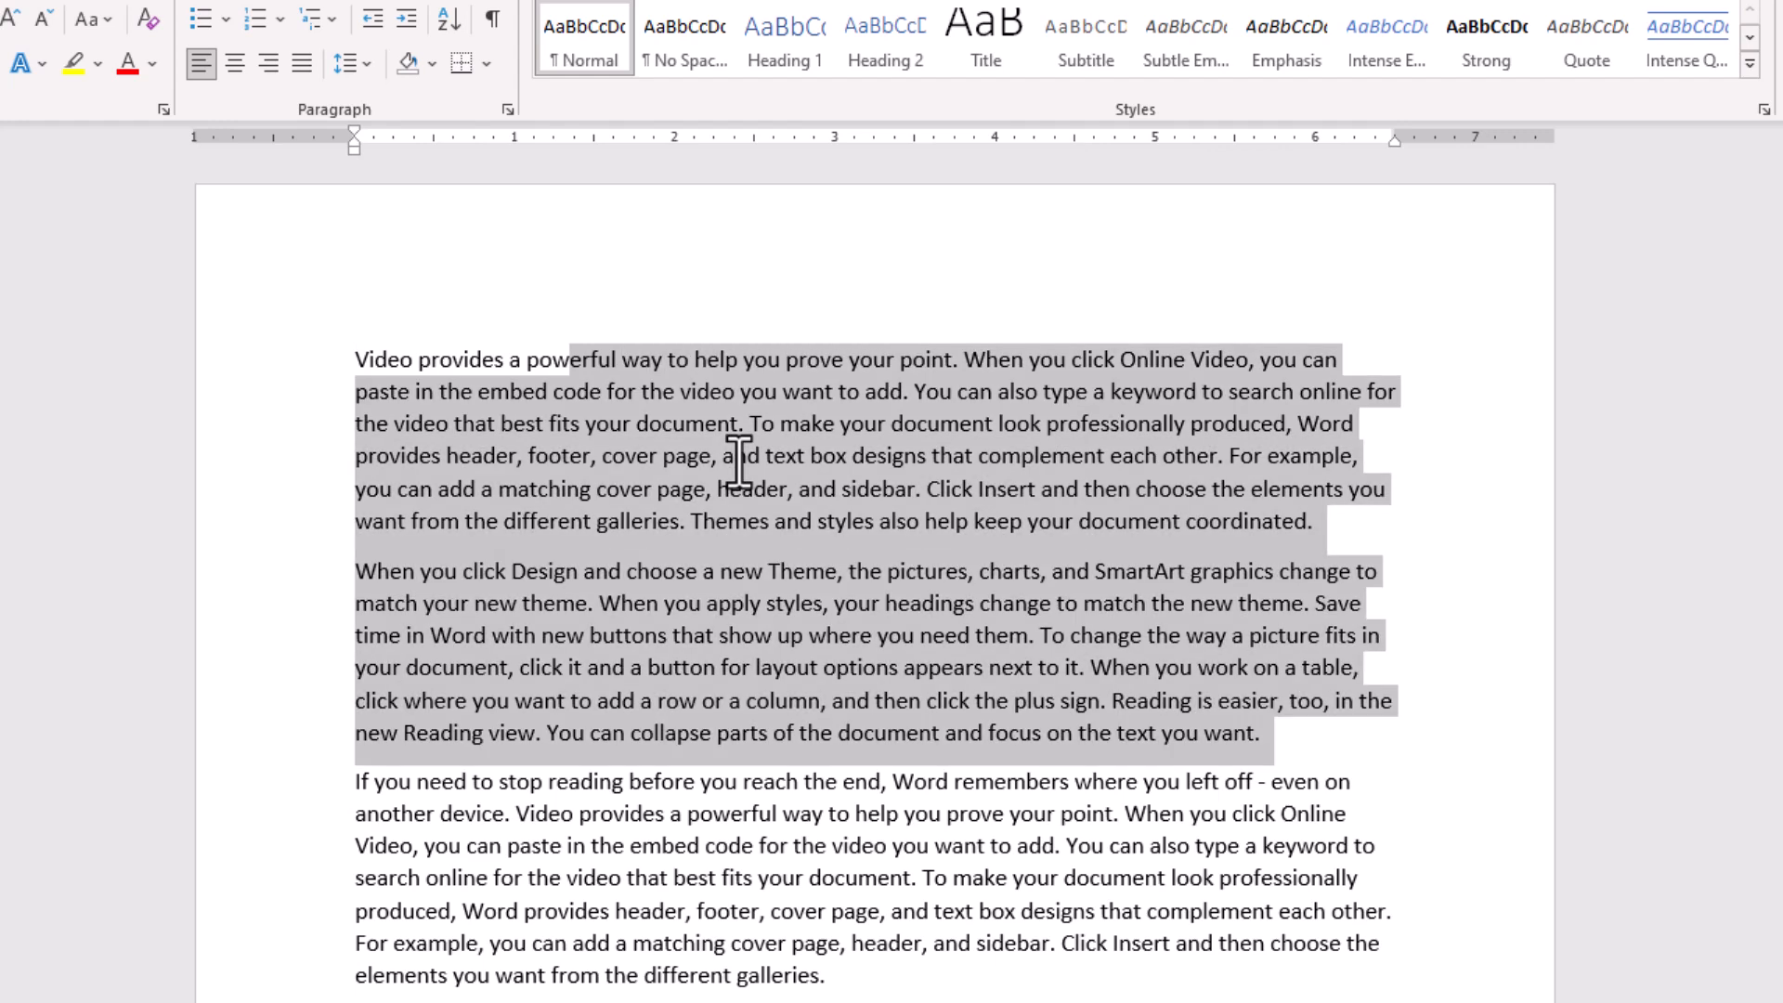
key(ctrl+shift+Down)
key(ctrl+shift+Up)
key(ctrl+shift+Up)
key(ctrl+shift+Up)
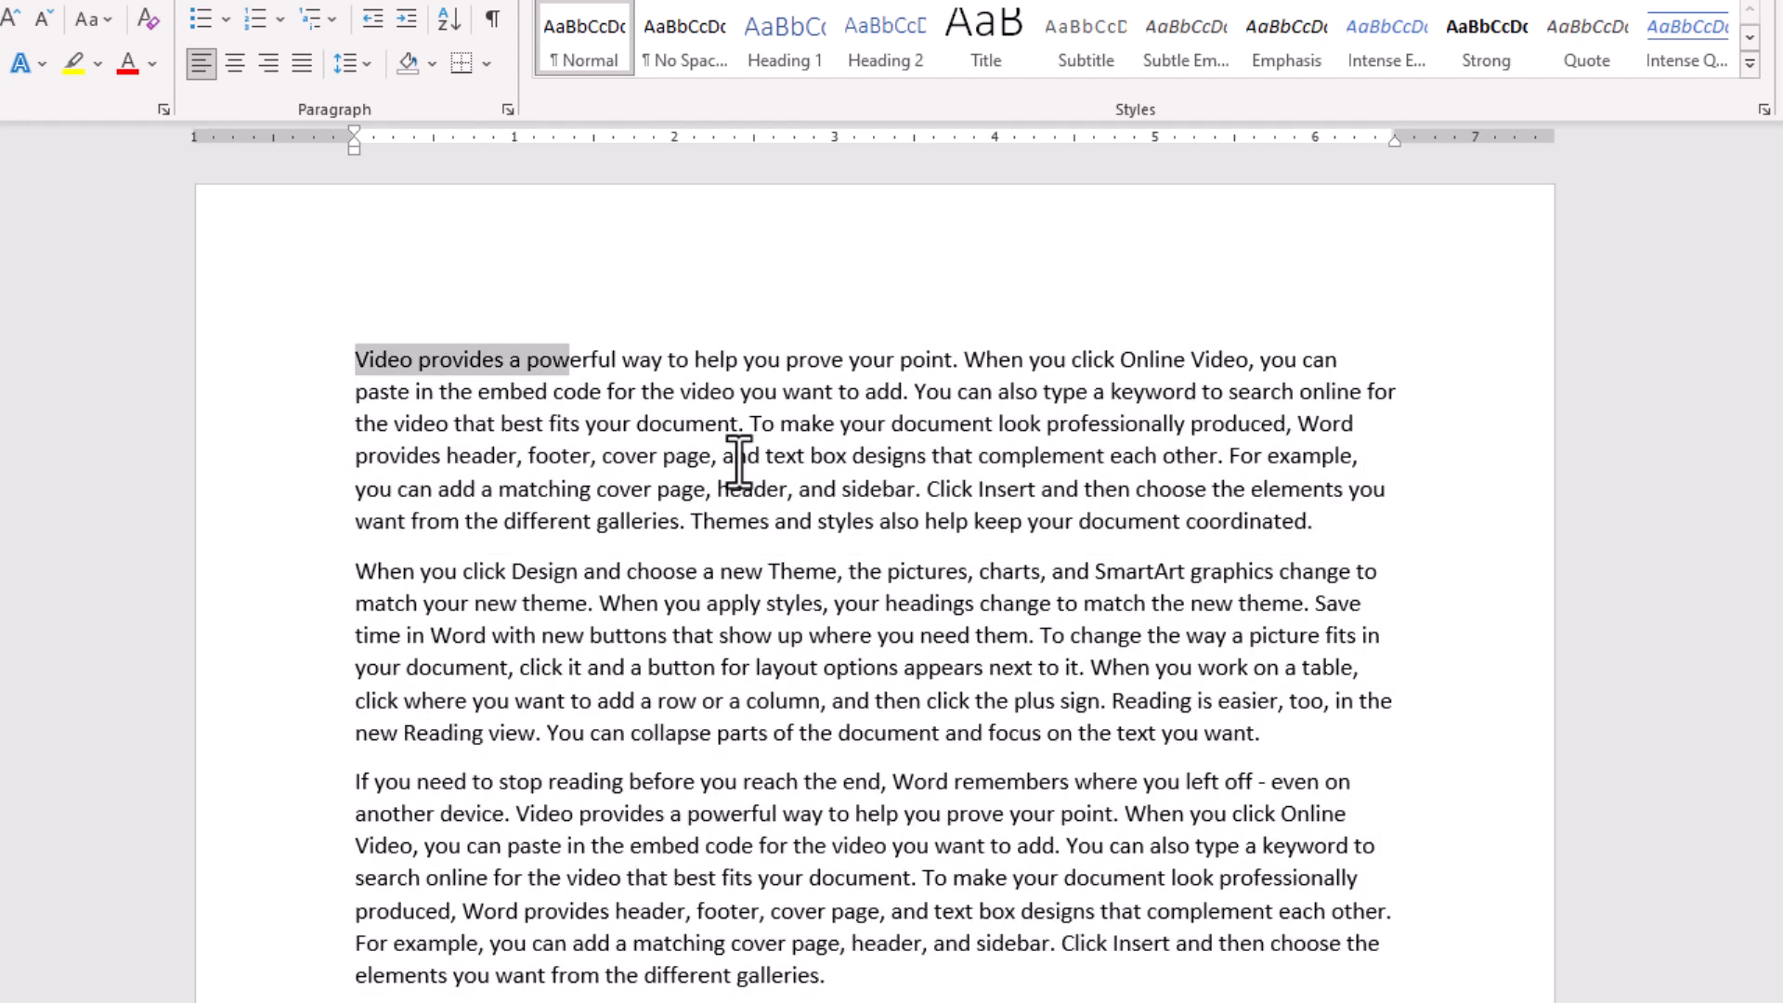
key(Right)
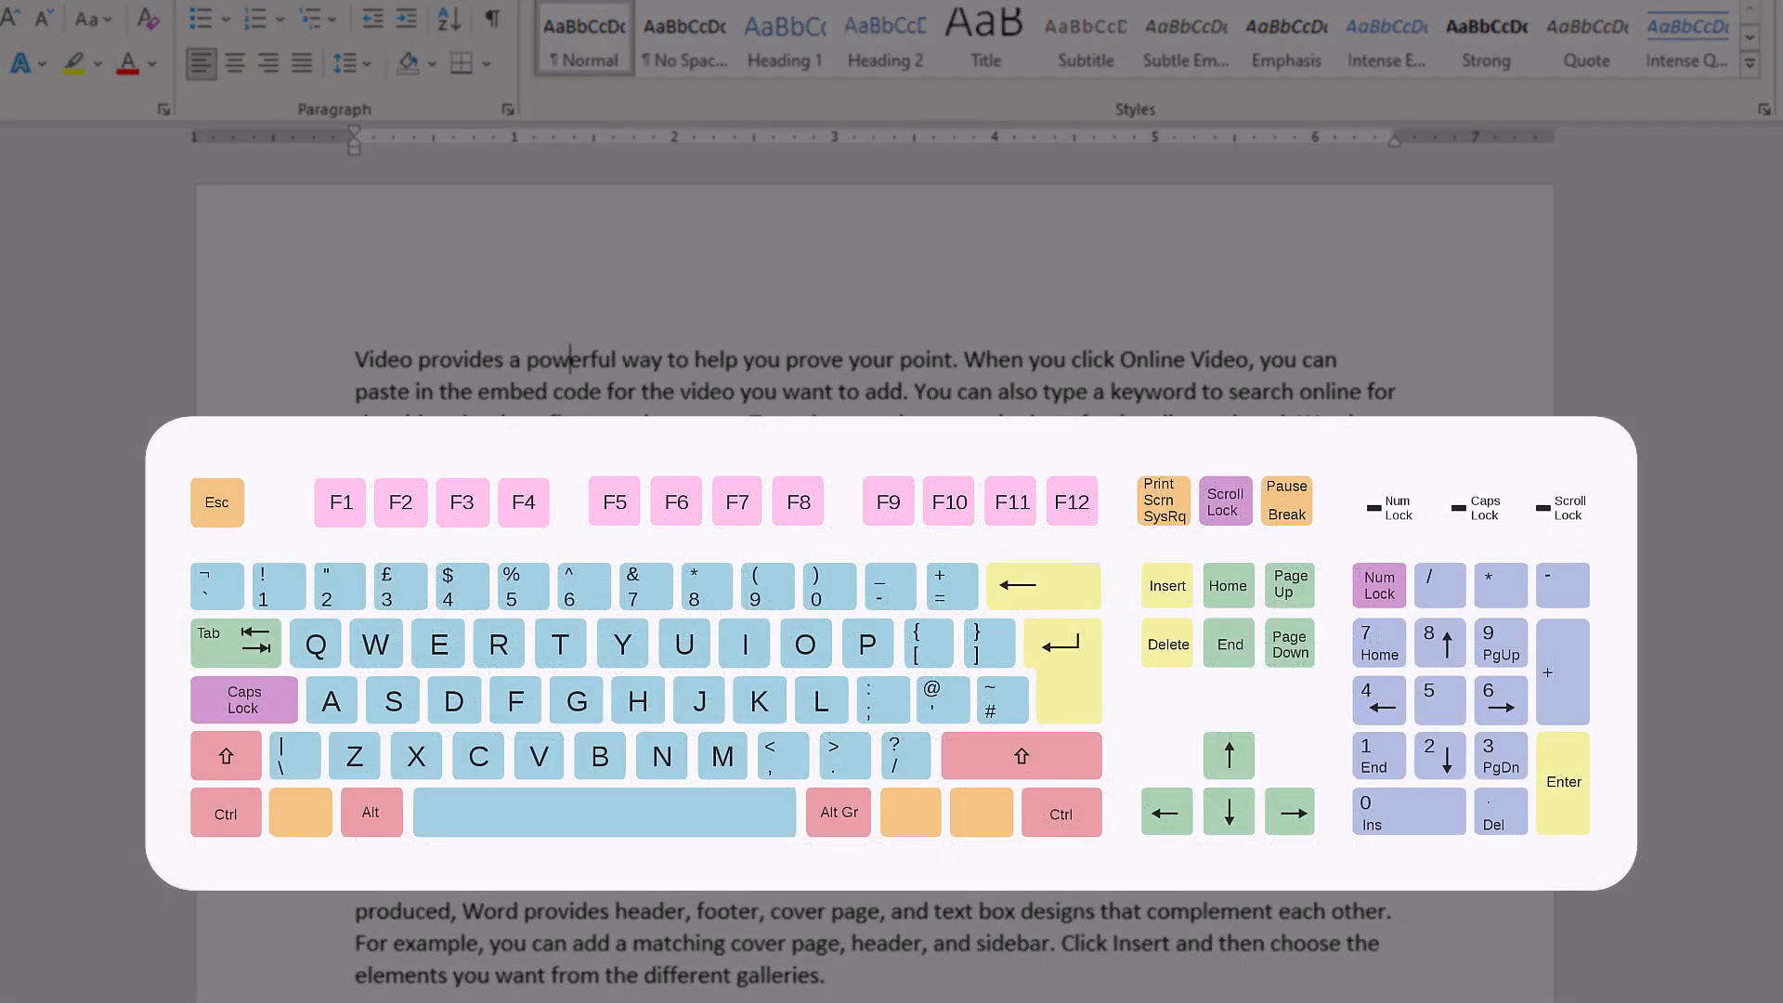
- Delete the last four letters of "powerful" in the first line, leaving "powe"
key(Right)
key(Right)
key(Right)
key(Right)
key(Right)
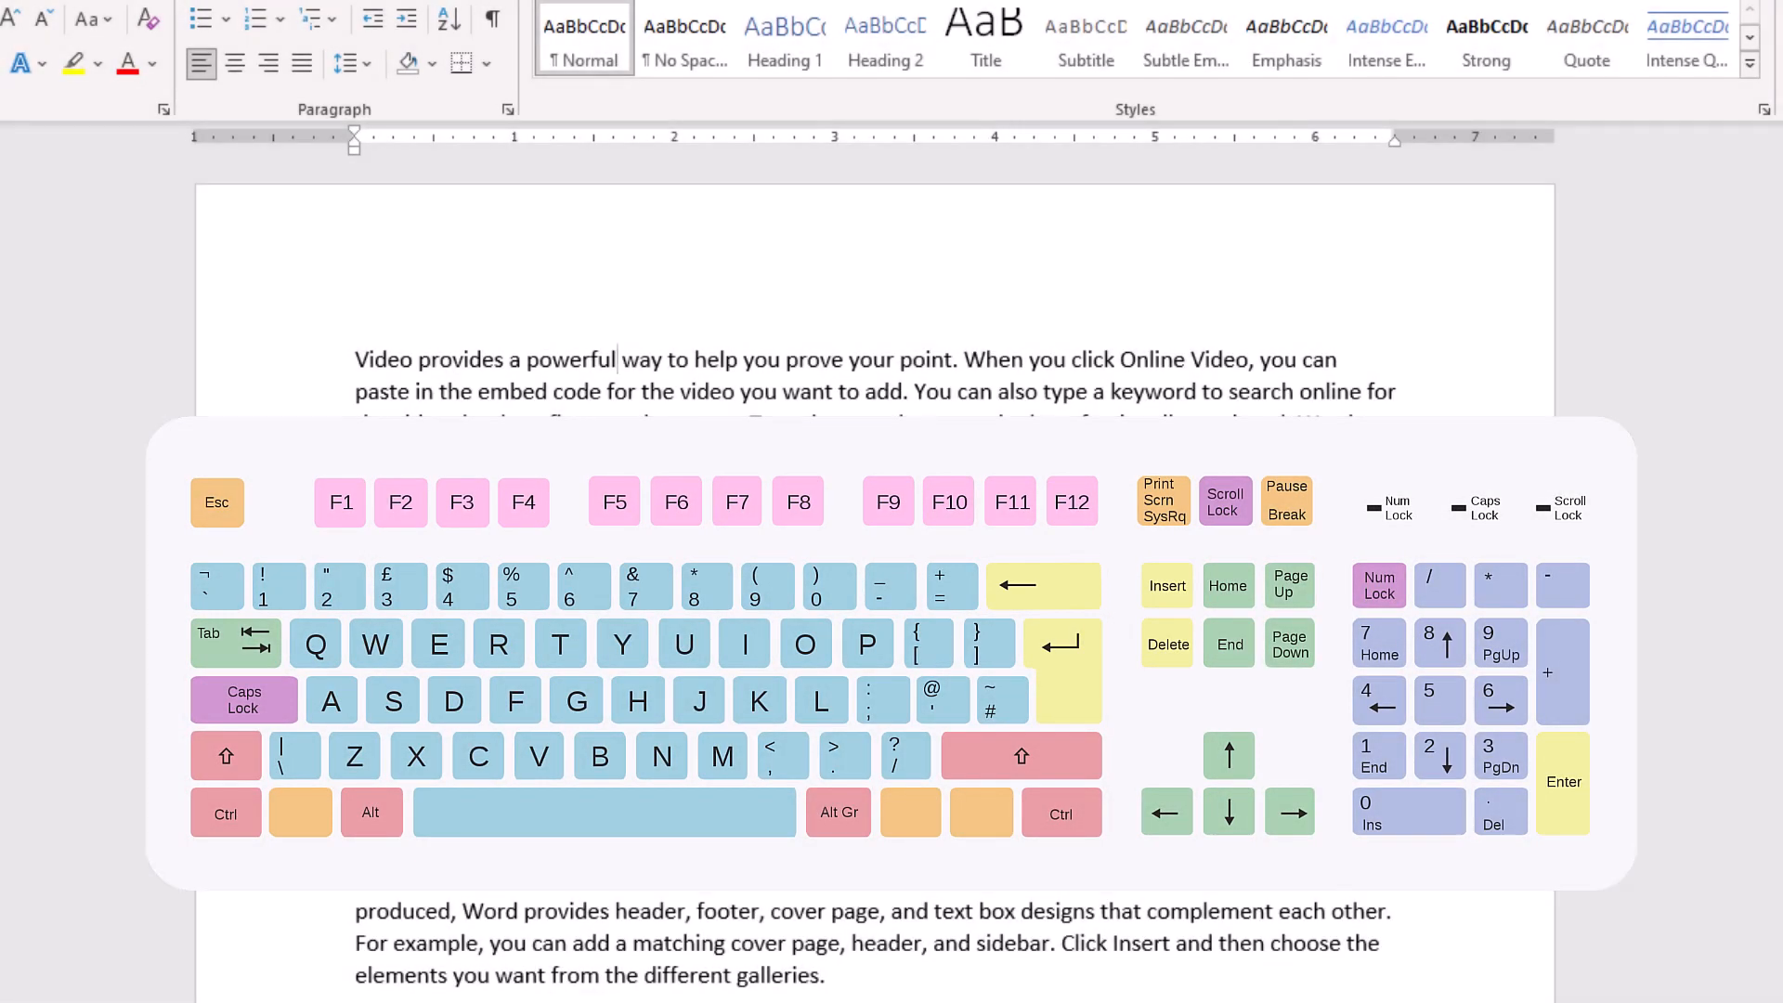
key(BackSpace)
key(BackSpace)
key(BackSpace)
key(BackSpace)
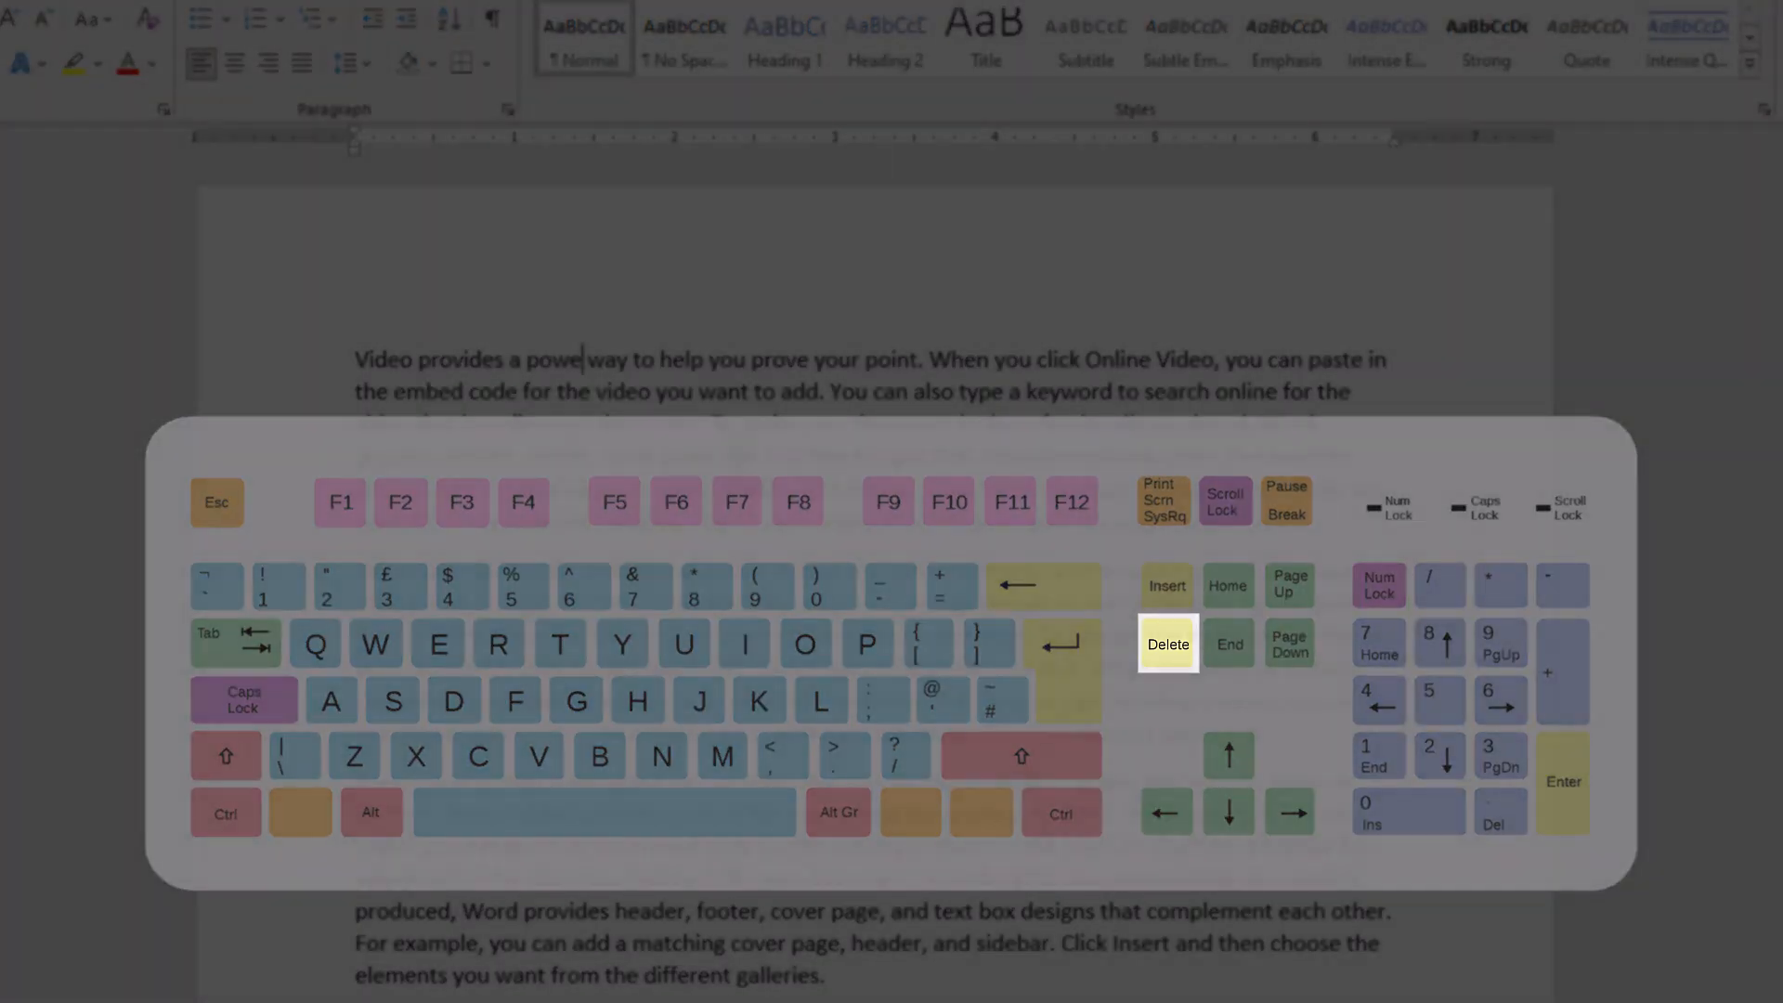
- Delete the characters after "powe" up to "help", removing "way to" and its surrounding spaces
key(Delete)
key(Delete)
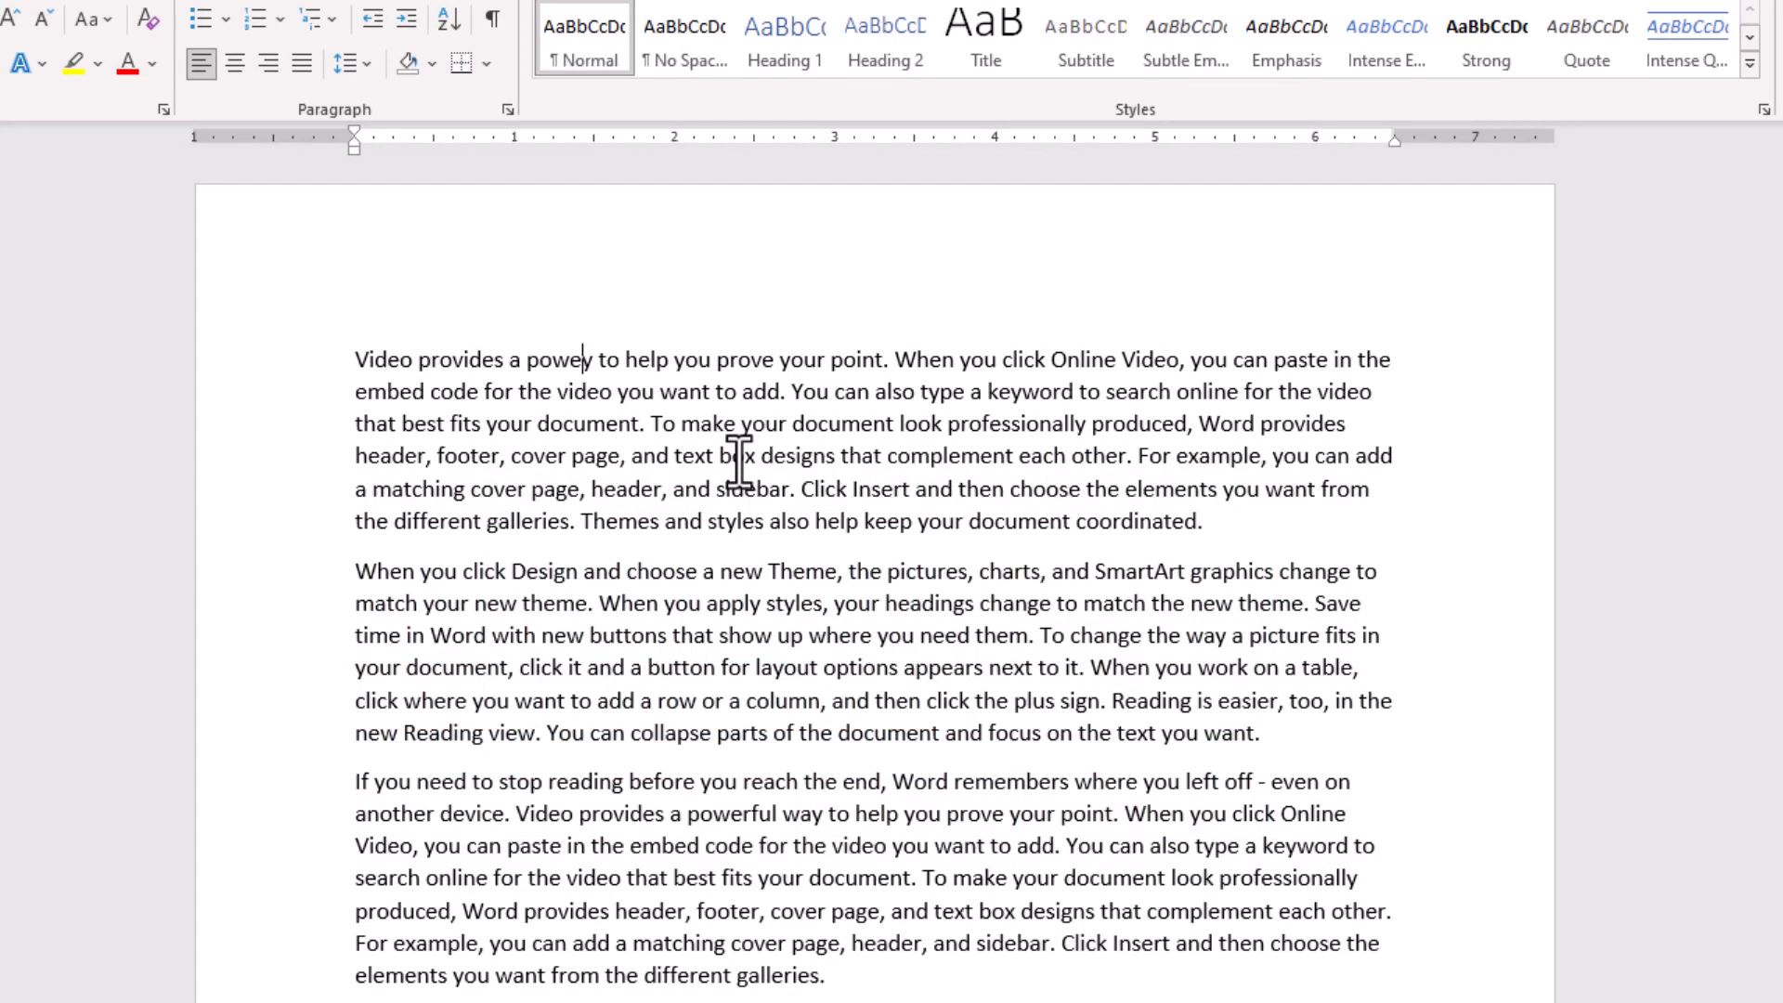
key(Delete)
key(Delete)
key(Delete)
key(Delete)
key(Delete)
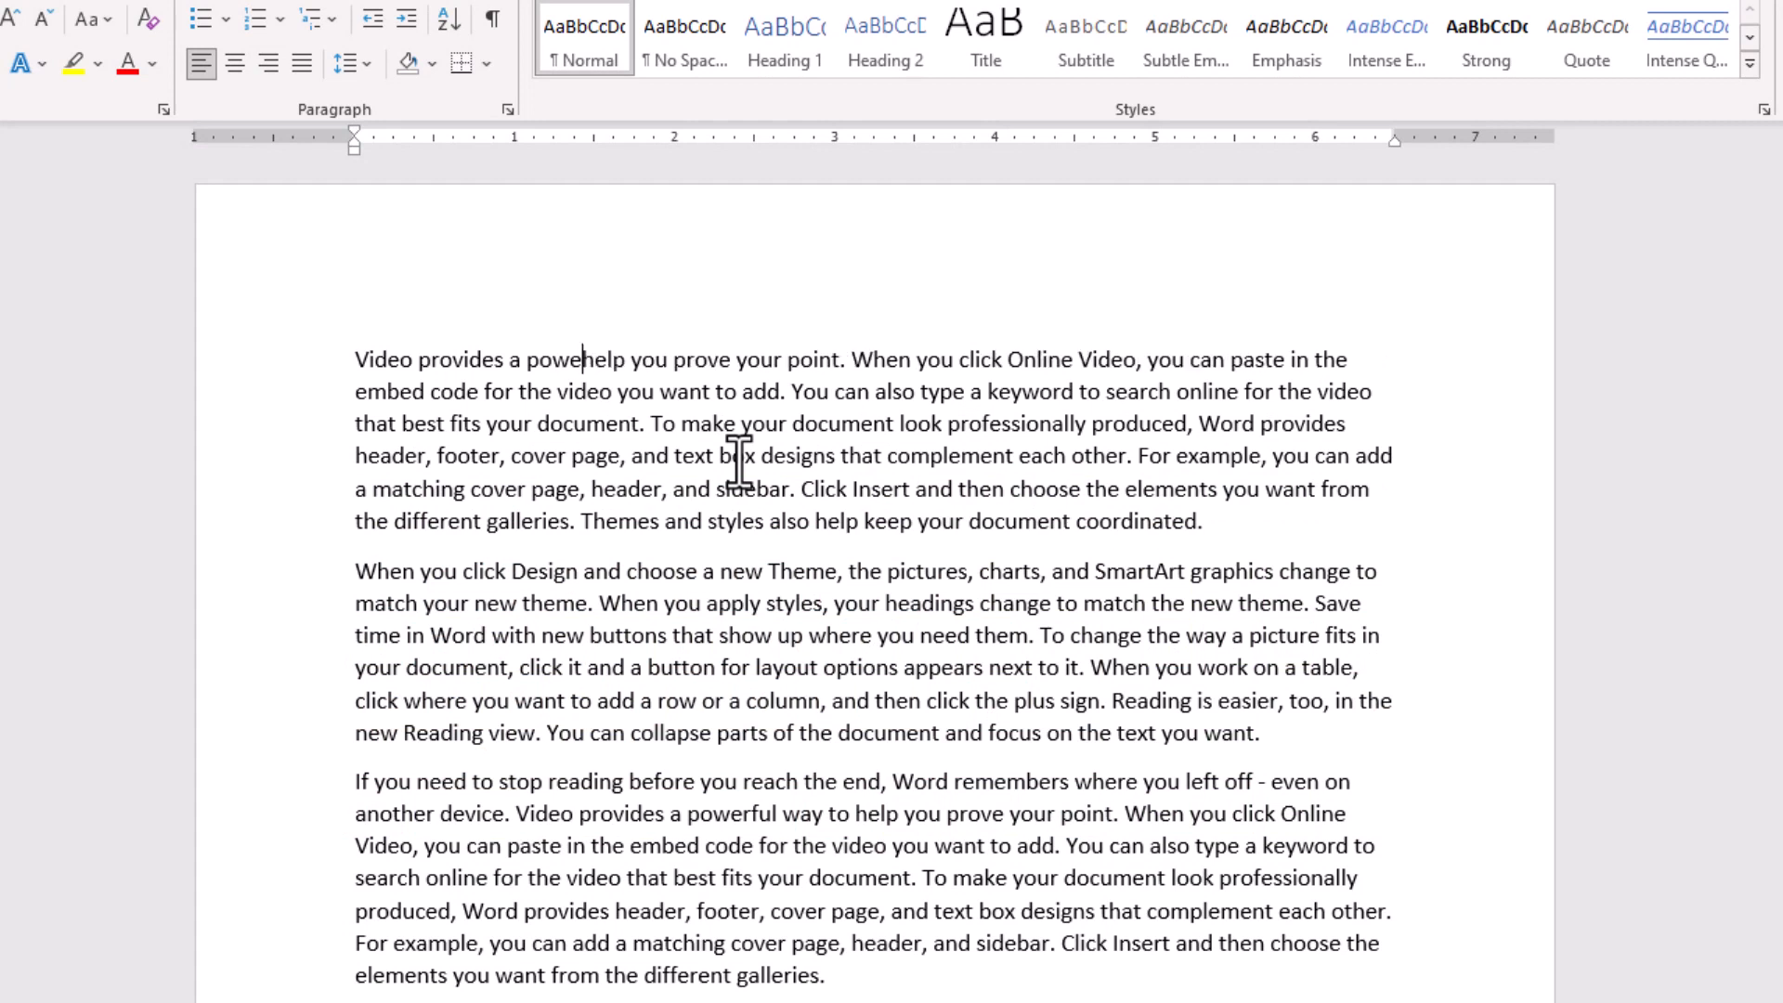
- Delete word by word backwards from the end of "powehelp" to the beginning of the first paragraph
key(Right)
key(Right)
key(Right)
key(Right)
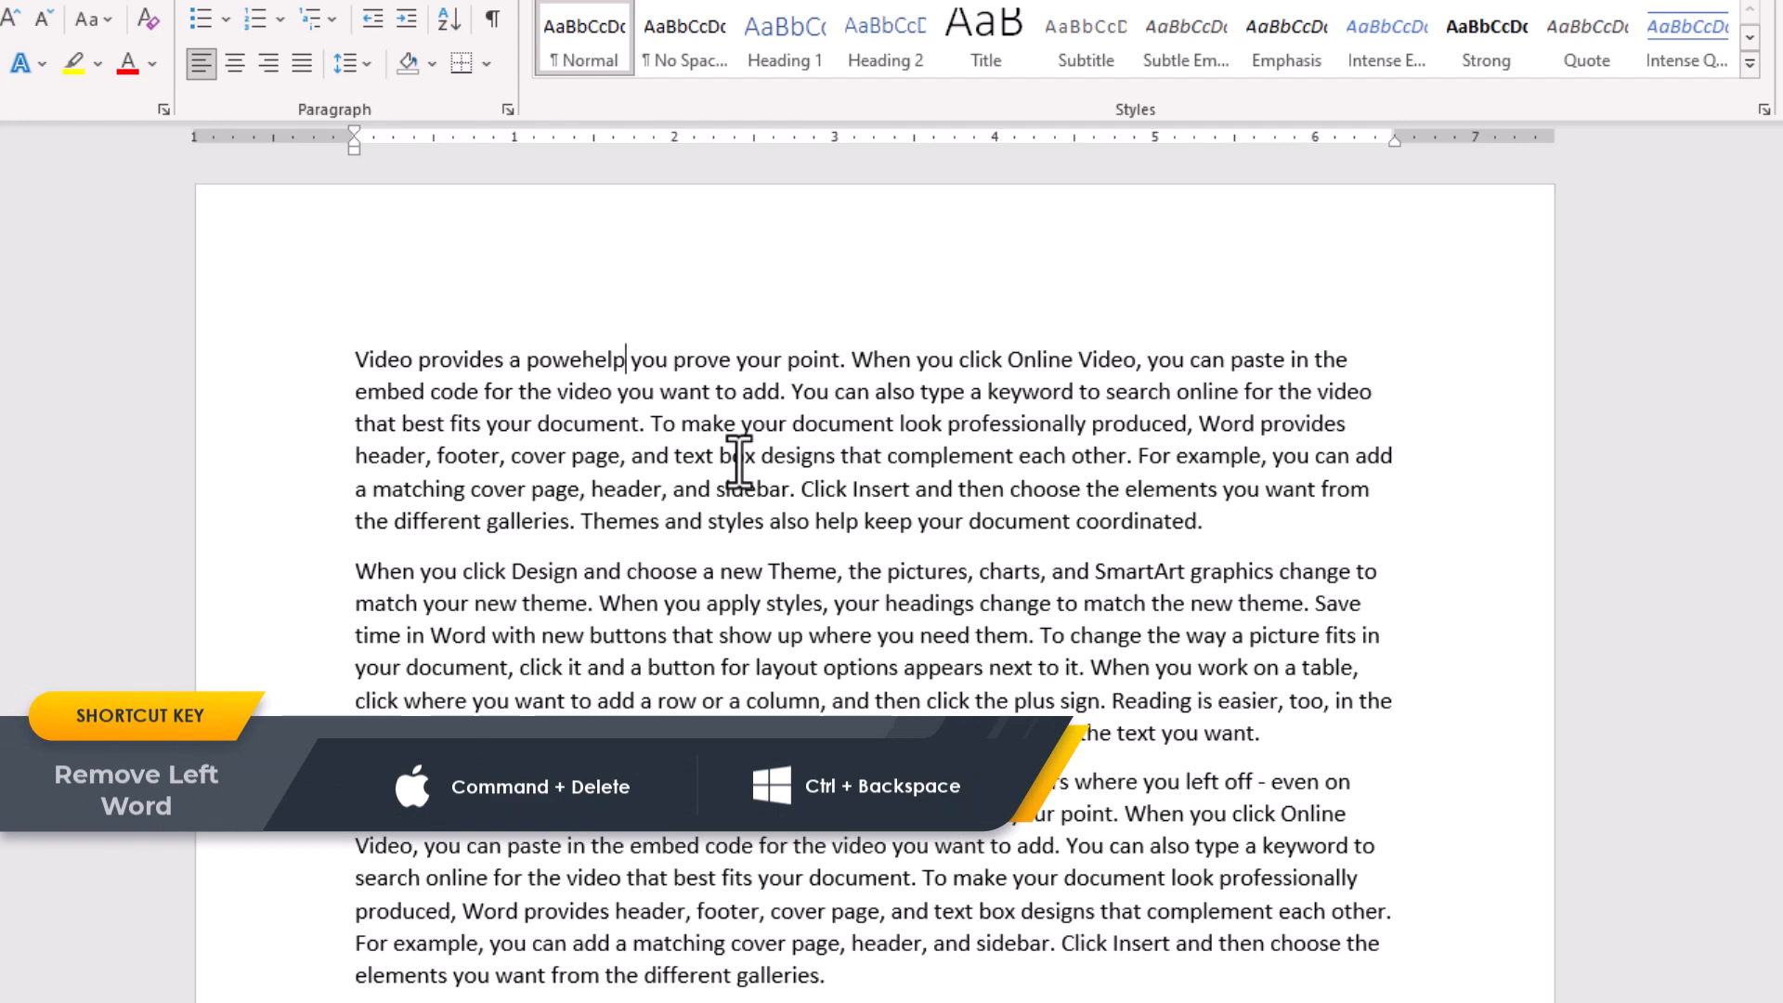
key(ctrl+BackSpace)
key(ctrl+BackSpace)
key(ctrl+BackSpace)
key(ctrl+BackSpace)
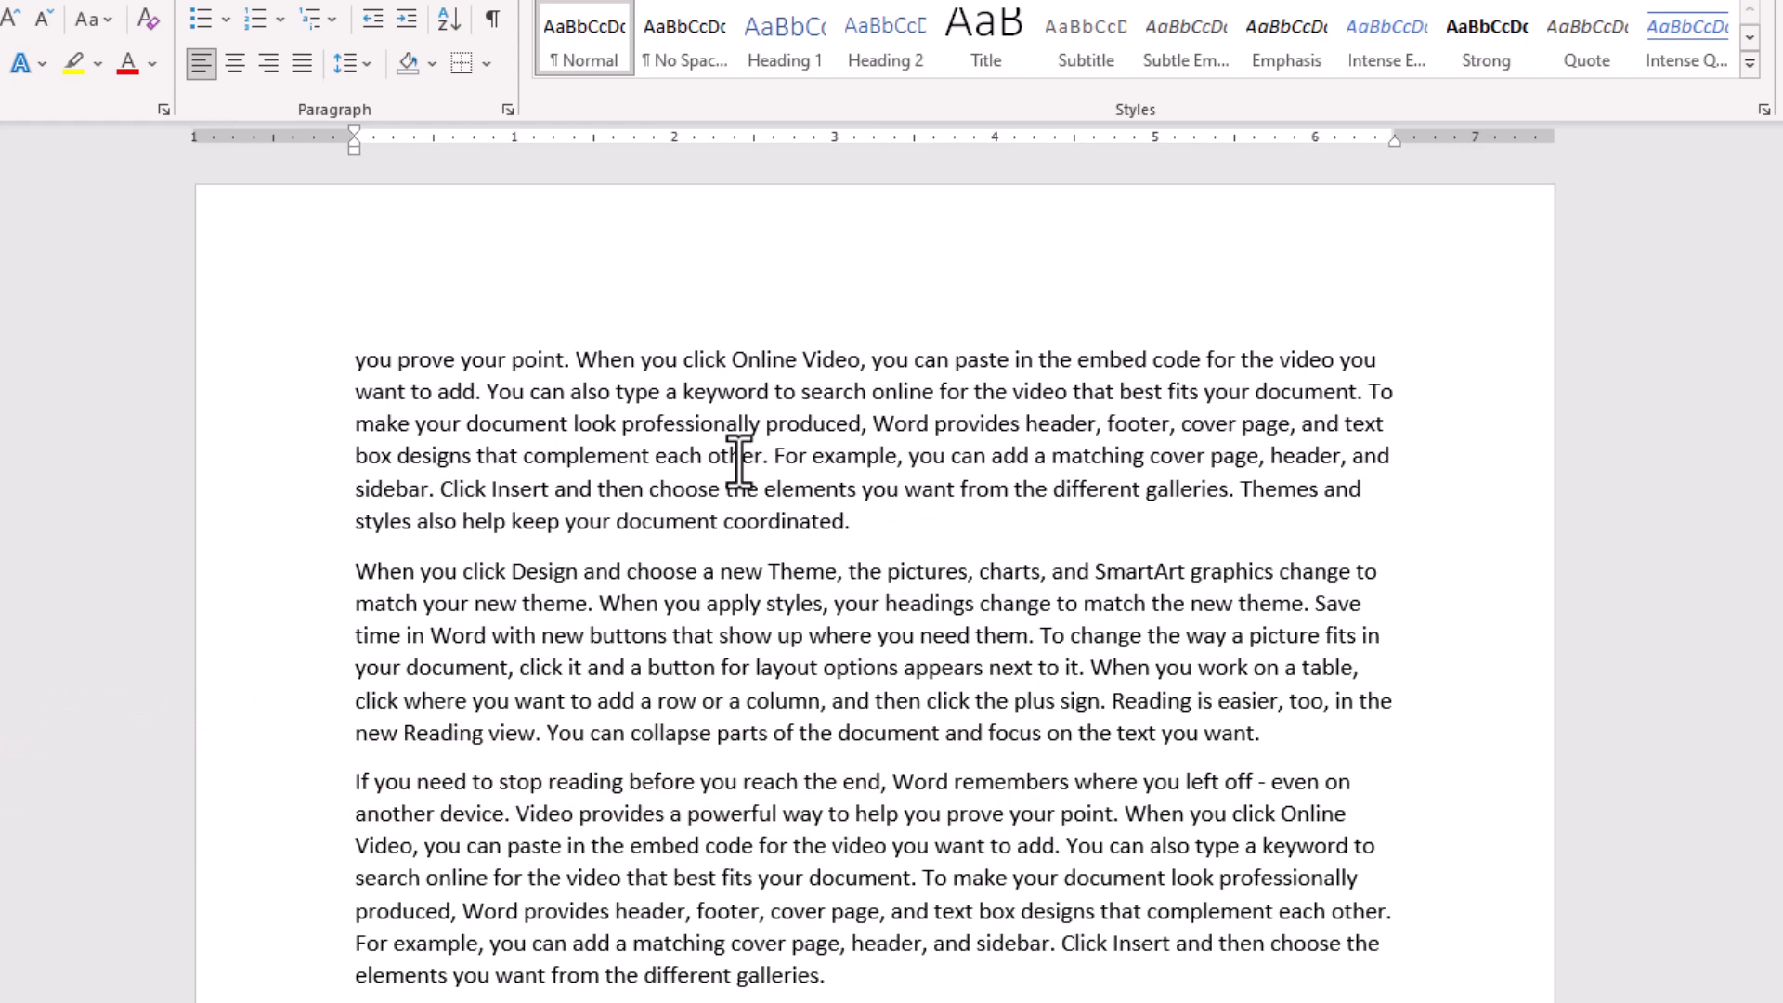
- Delete the words "You can also type a keyword to" one by one after "want to add." in the first paragraph
key(Down)
key(Right)
key(Right)
key(Right)
key(Right)
key(Right)
key(Right)
key(Right)
key(Right)
key(Right)
key(Right)
key(Right)
key(Right)
key(Right)
key(ctrl+Delete)
key(ctrl+Delete)
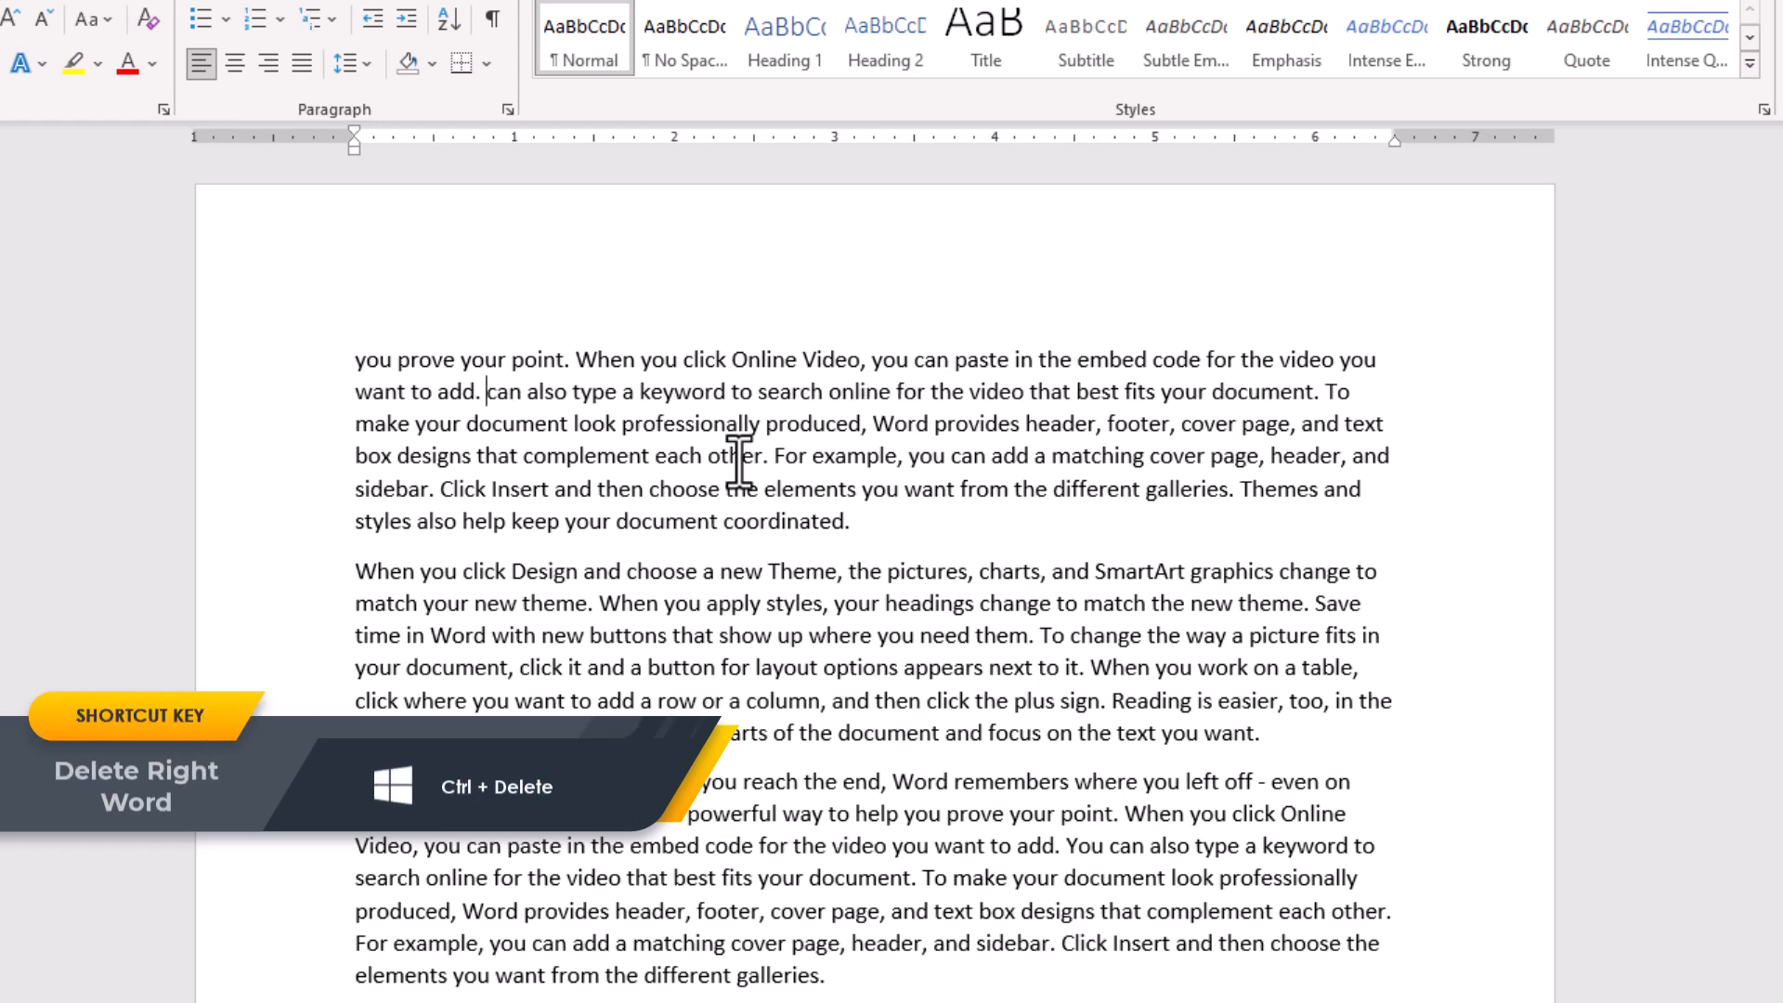
key(ctrl+Delete)
key(ctrl+Delete)
key(ctrl+Delete)
key(ctrl+Delete)
key(ctrl+Delete)
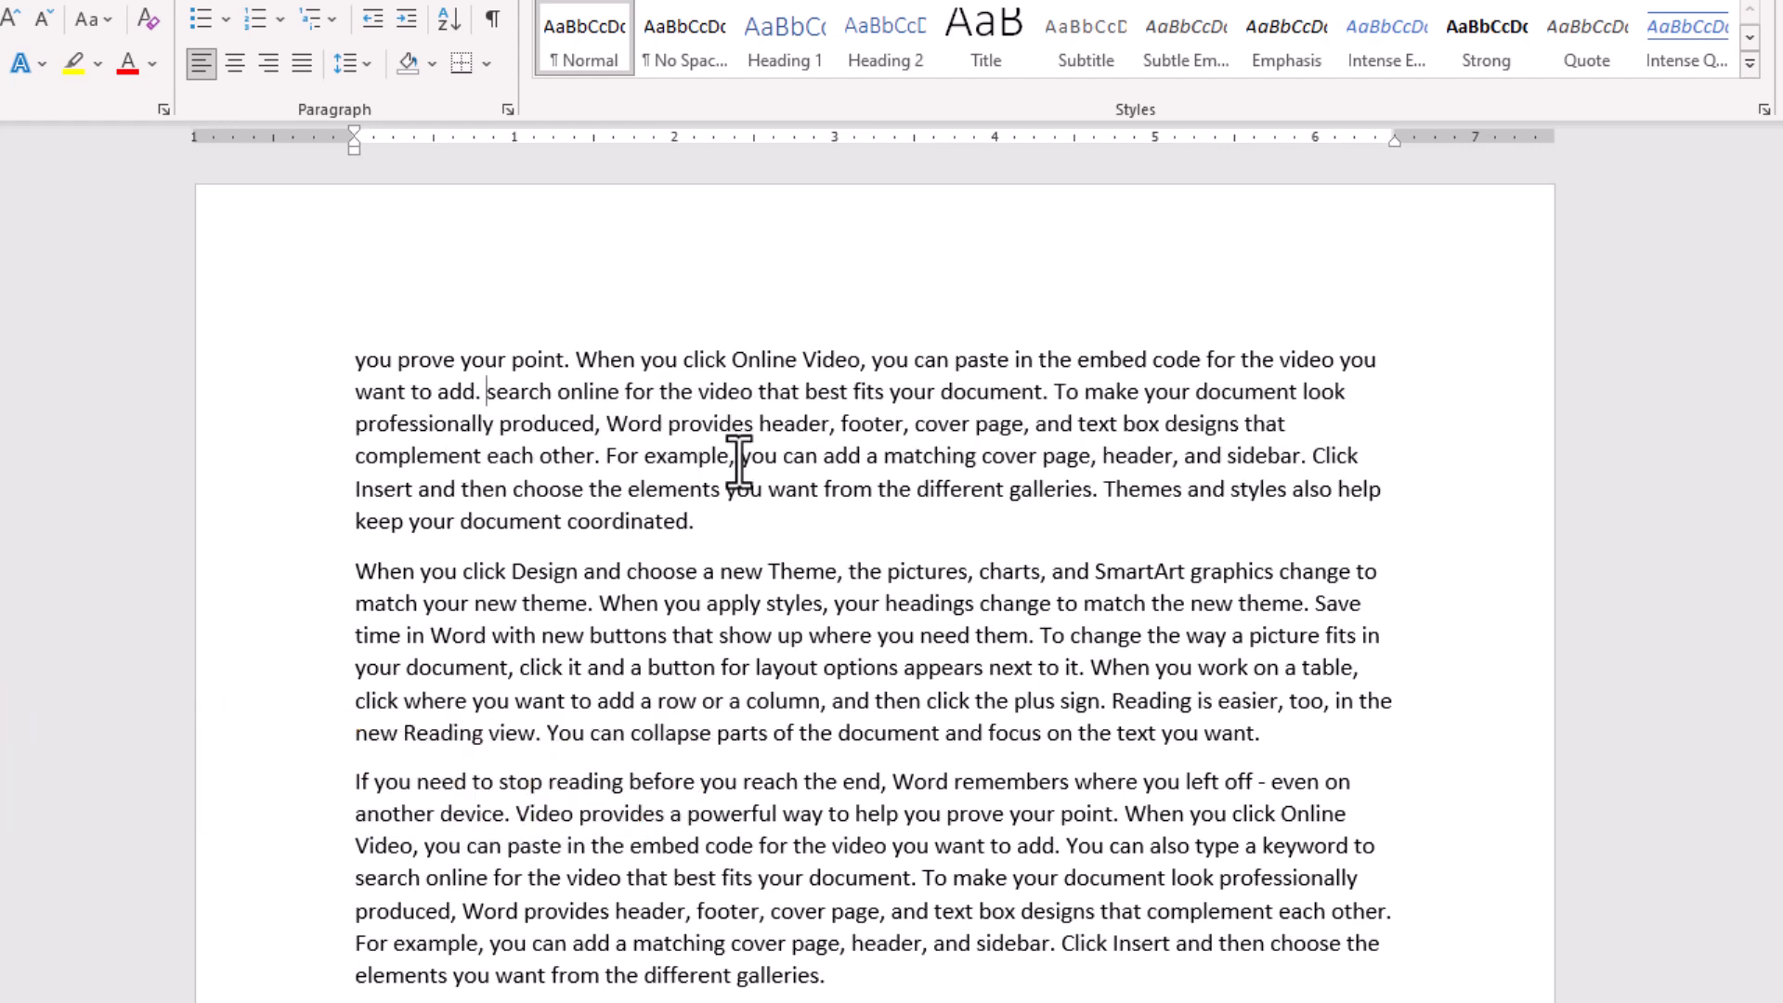
- Select the first two paragraphs from the document's beginning, then delete them and undo the deletion
key(ctrl+Up)
key(ctrl+shift+Down)
key(ctrl+shift+Down)
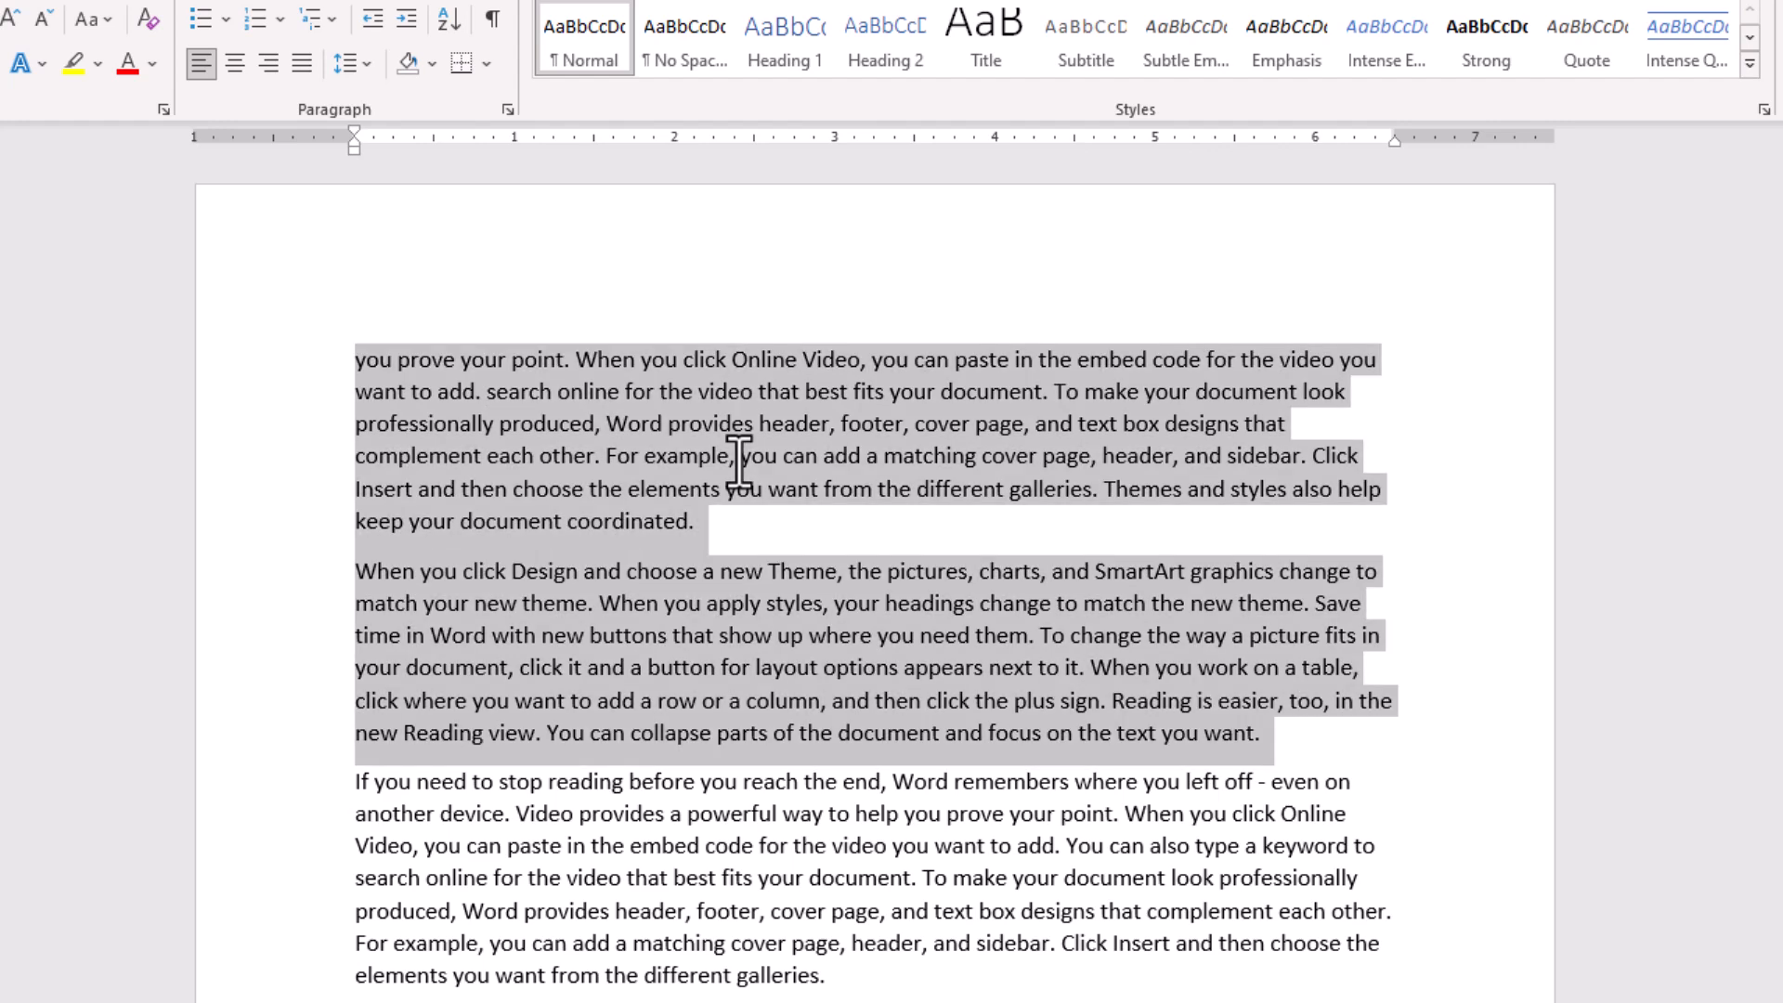
key(Delete)
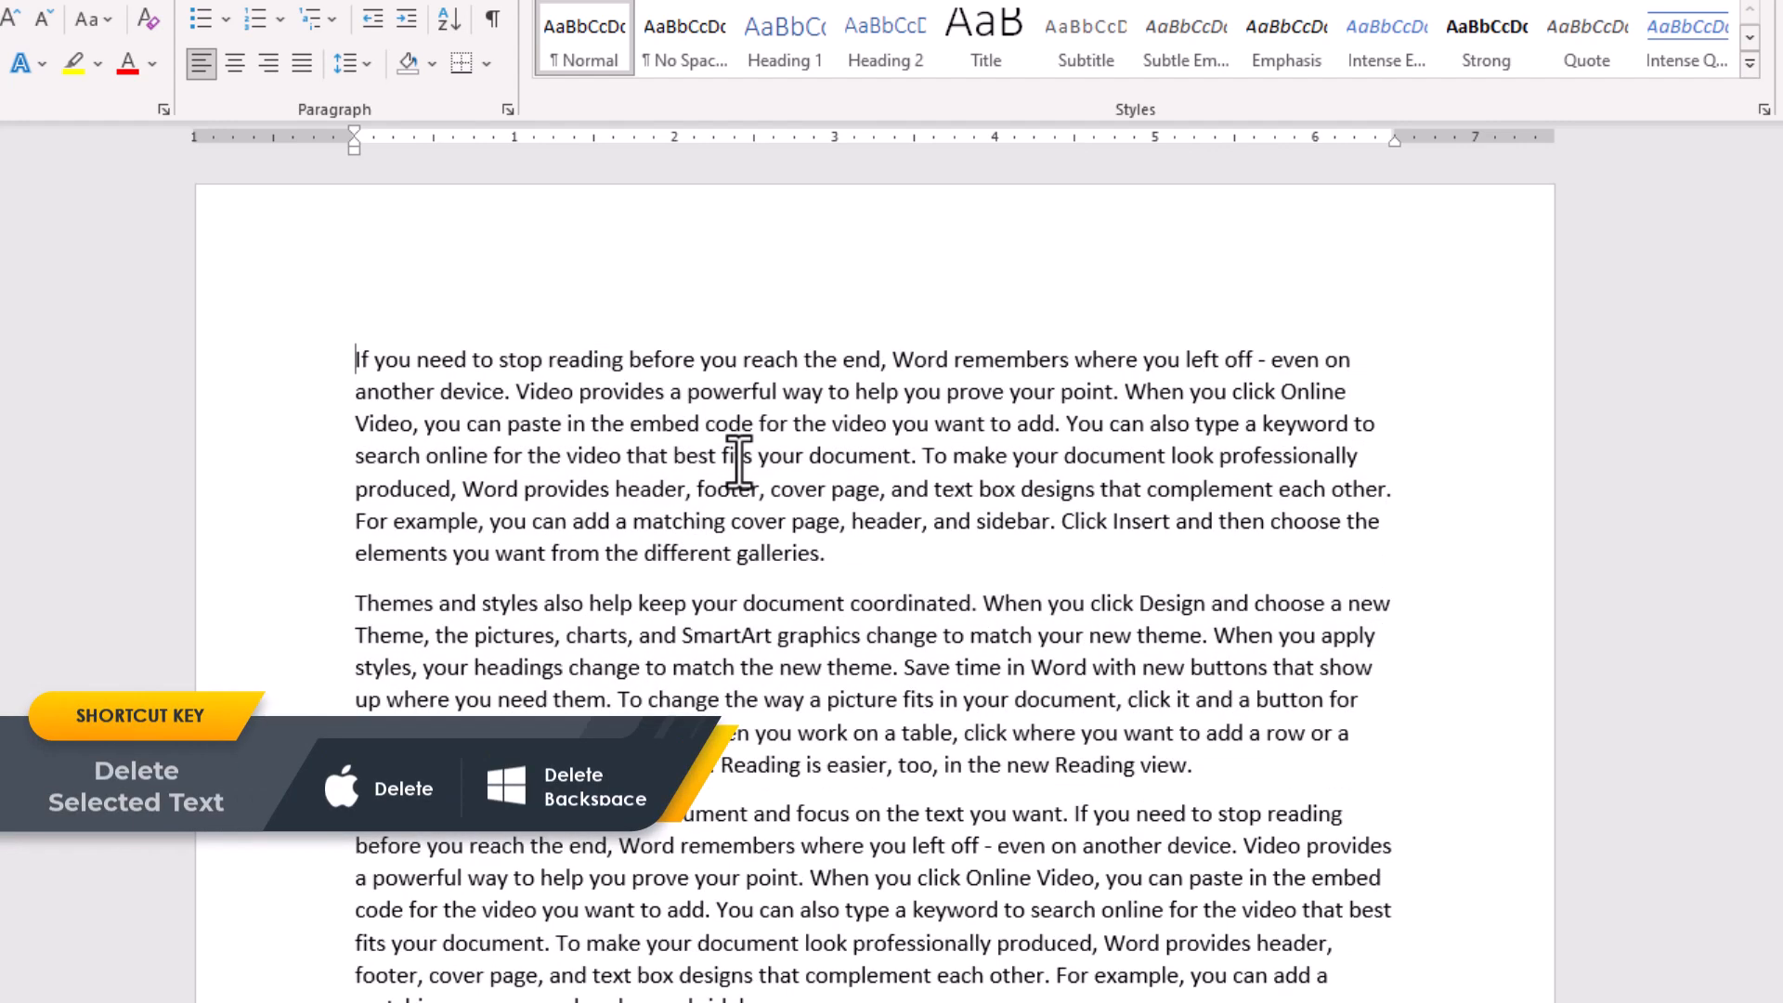
key(ctrl+z)
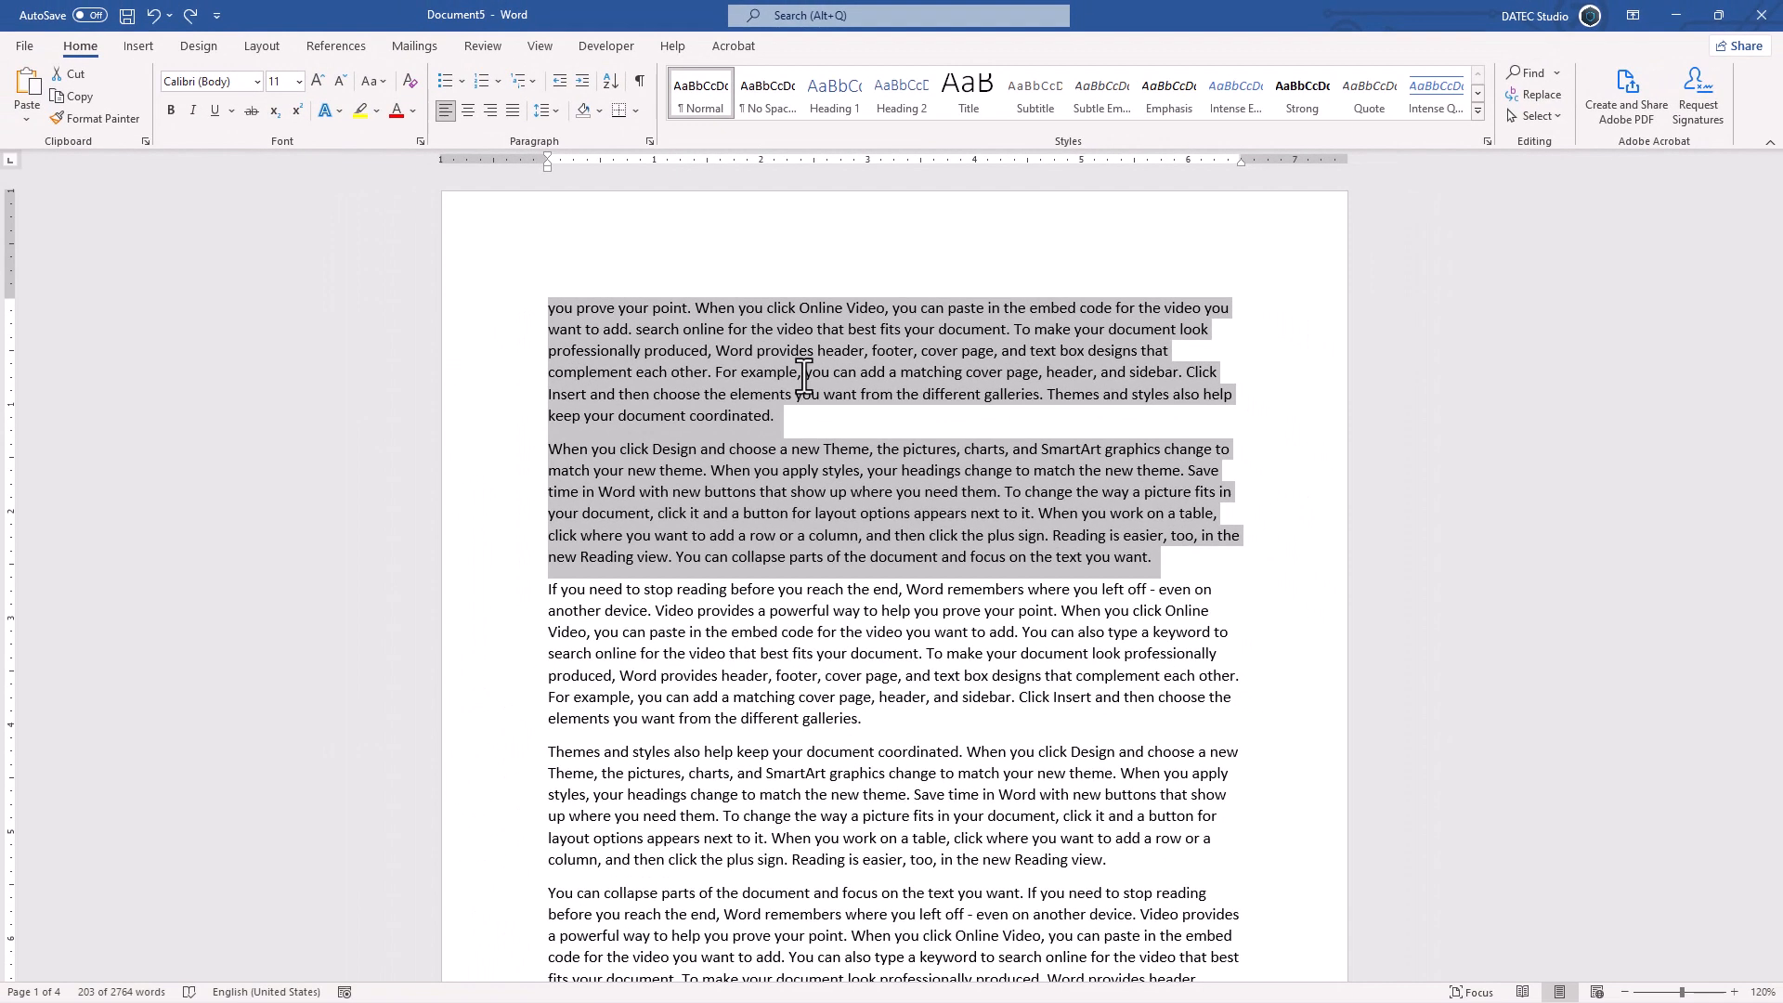
- Set the font colour of the selected first two paragraphs to red
click(396, 109)
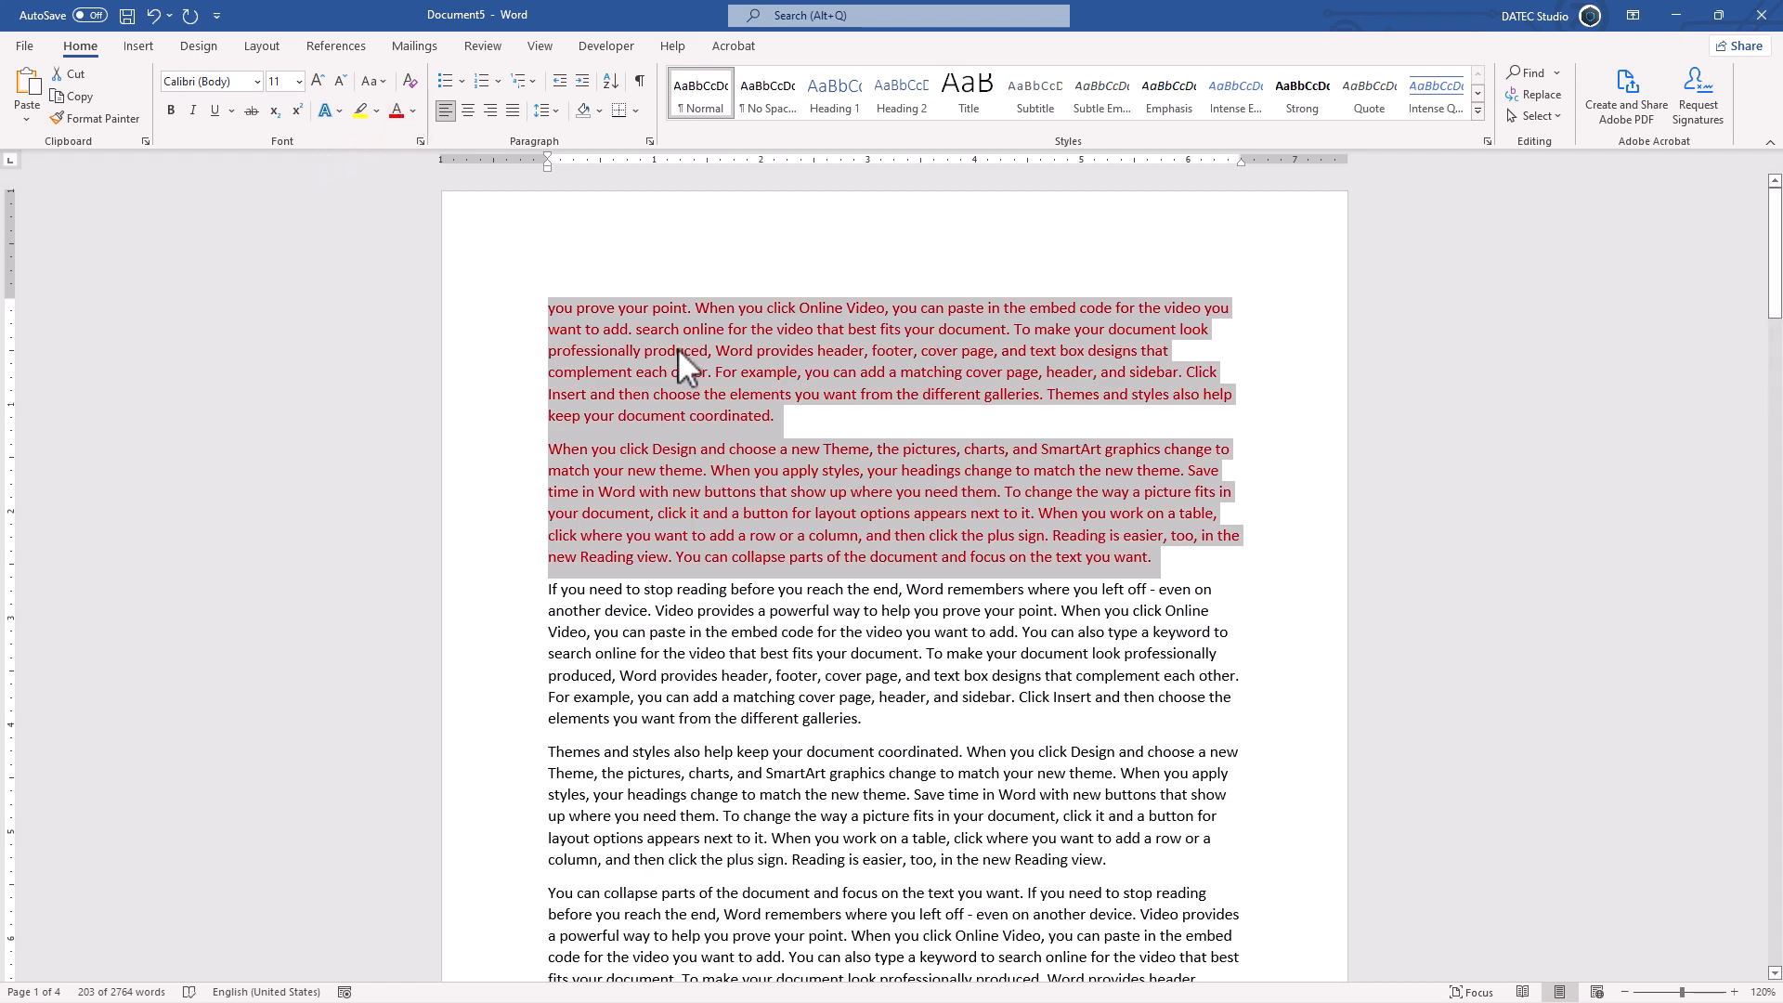
- Try replacing the two red paragraphs with filler text, once by deleting first and once by overtyping "asd", undoing each attempt
key(BackSpace)
text(sdsds)
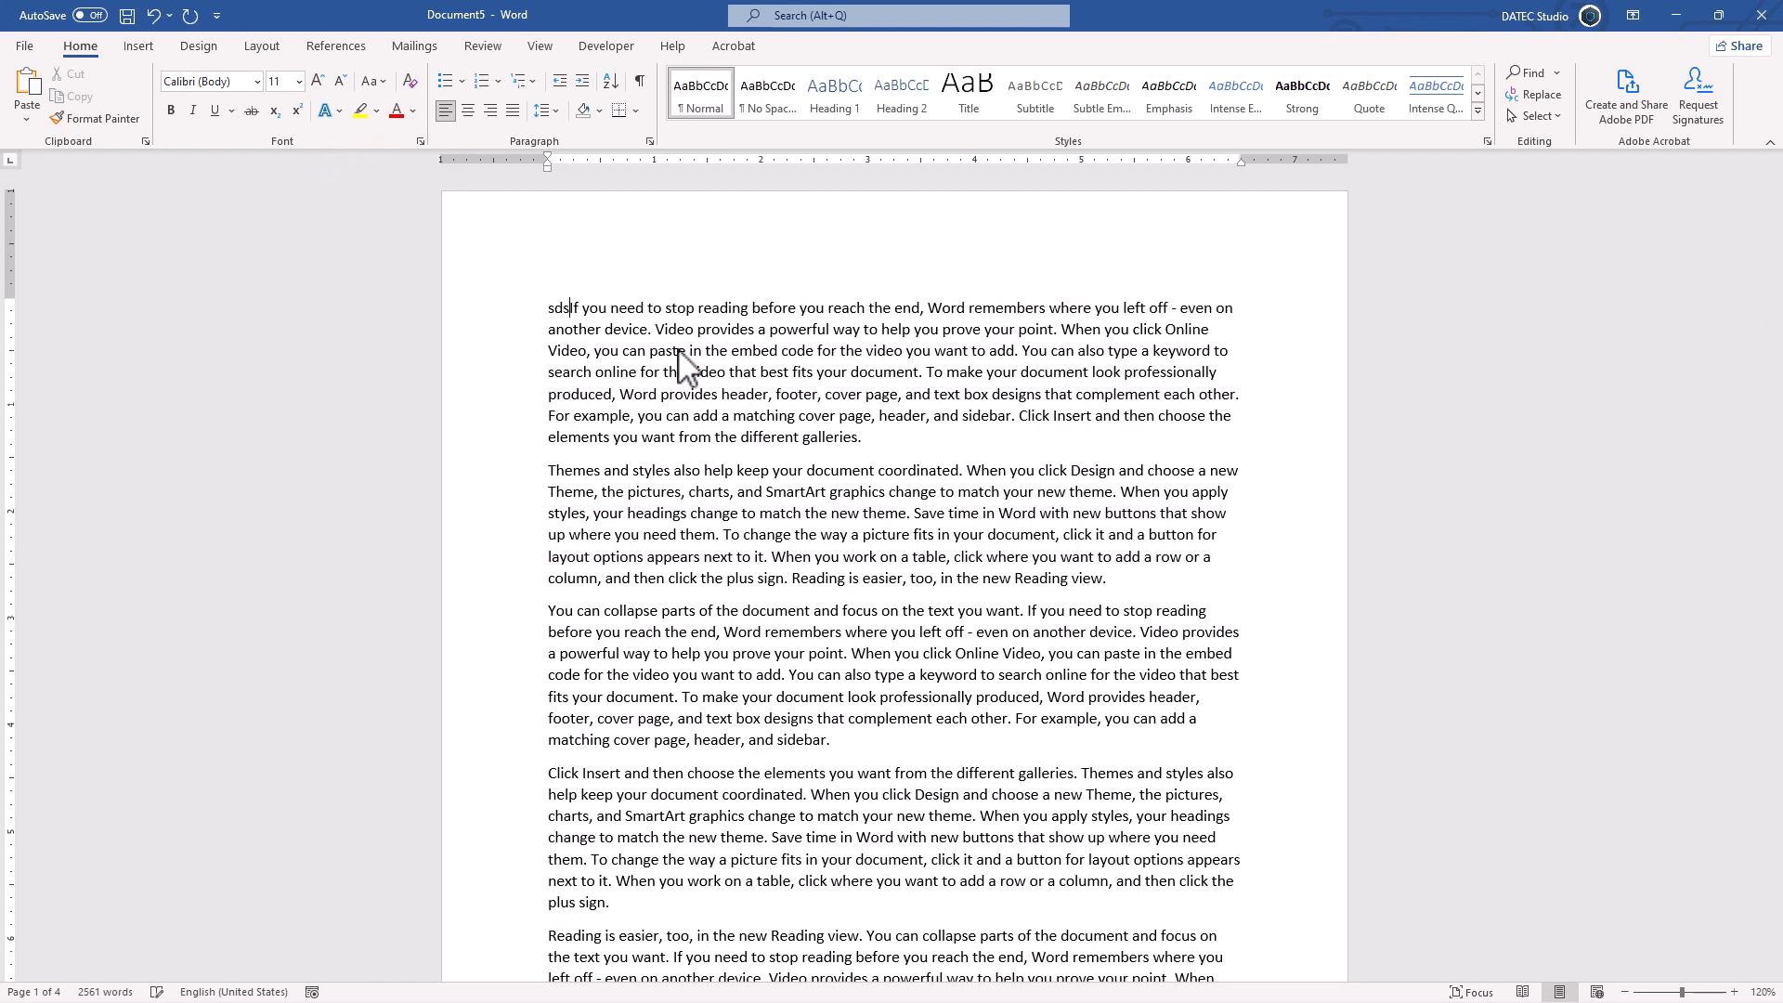
key(ctrl+z)
key(ctrl+z)
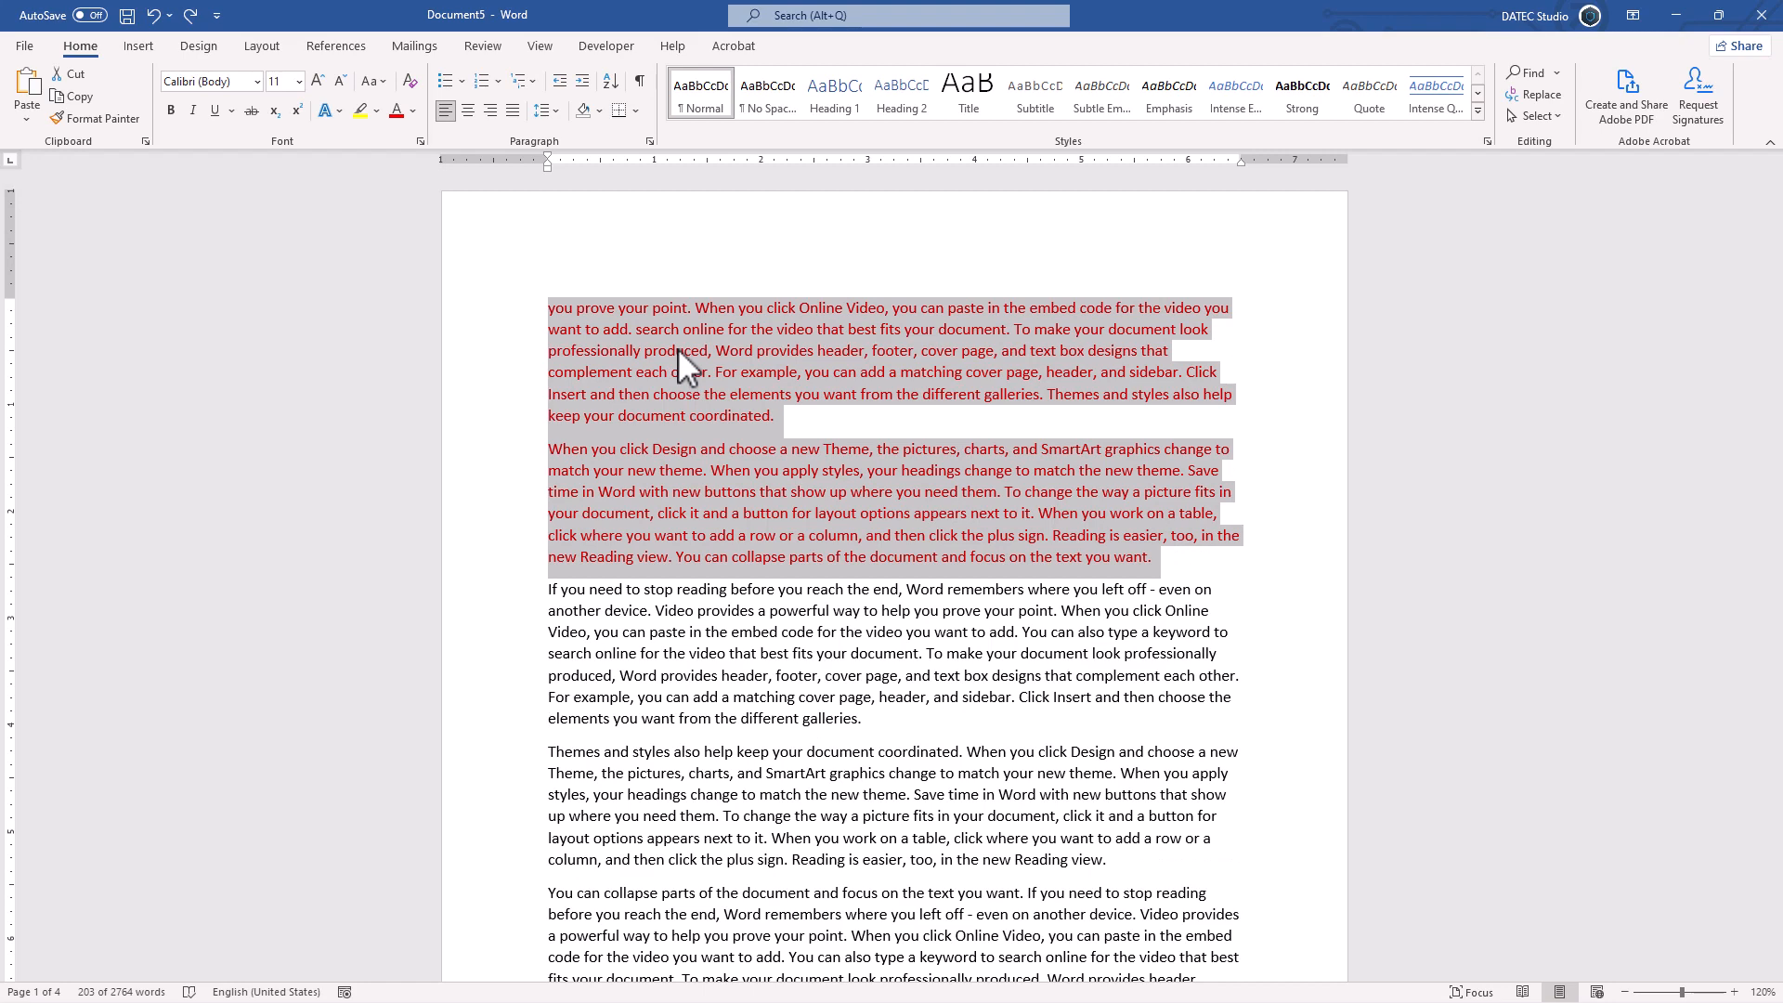
text(asd)
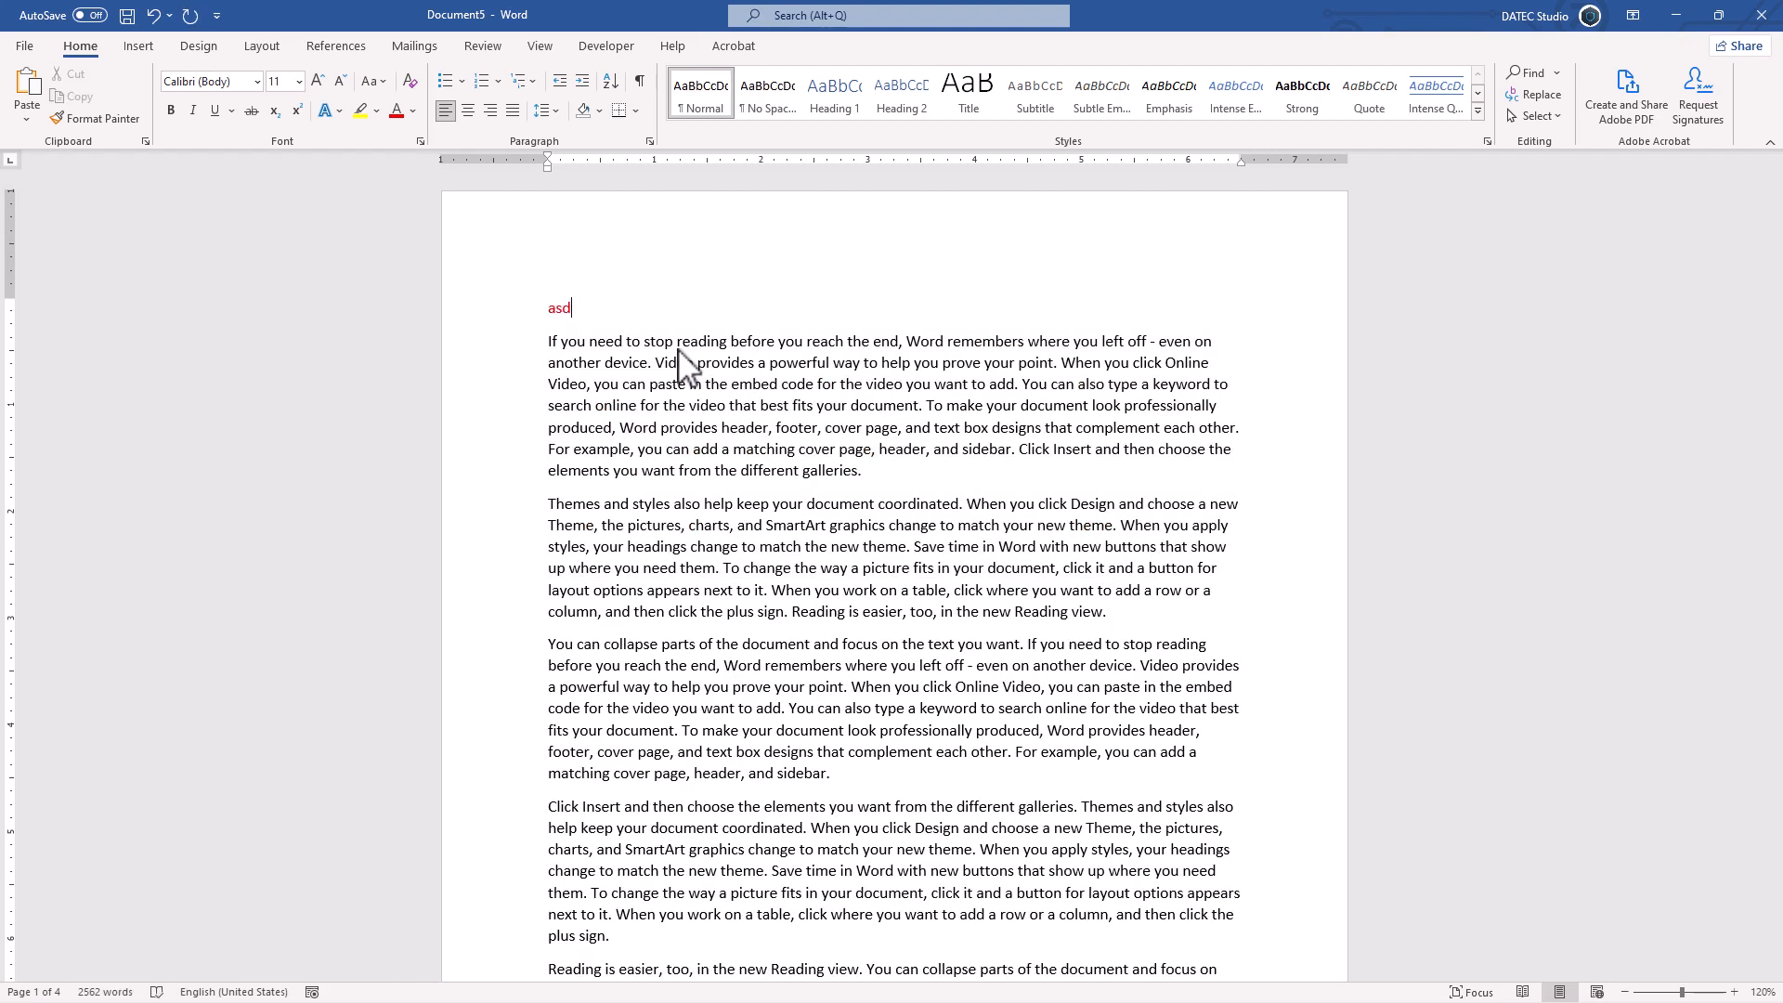
key(ctrl+z)
click(733, 450)
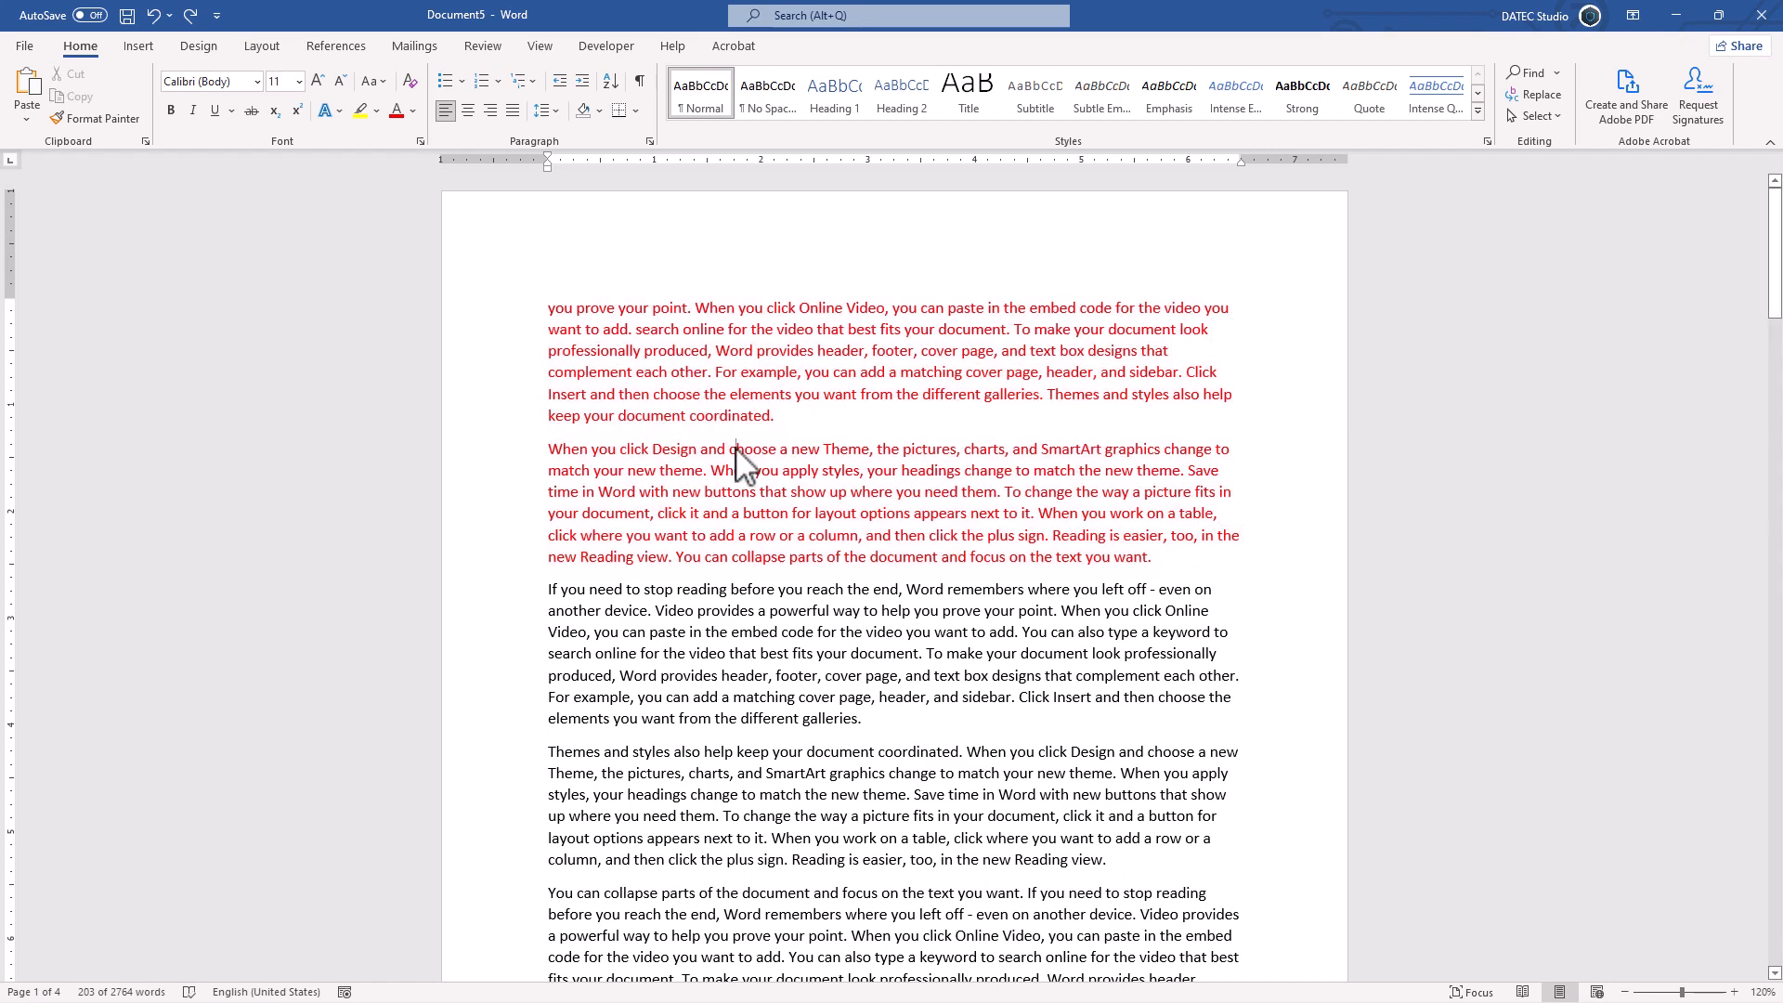
- Replace "buttons that show up where you need" in the second paragraph with "A", then undo the replacement
drag(961, 492, 703, 493)
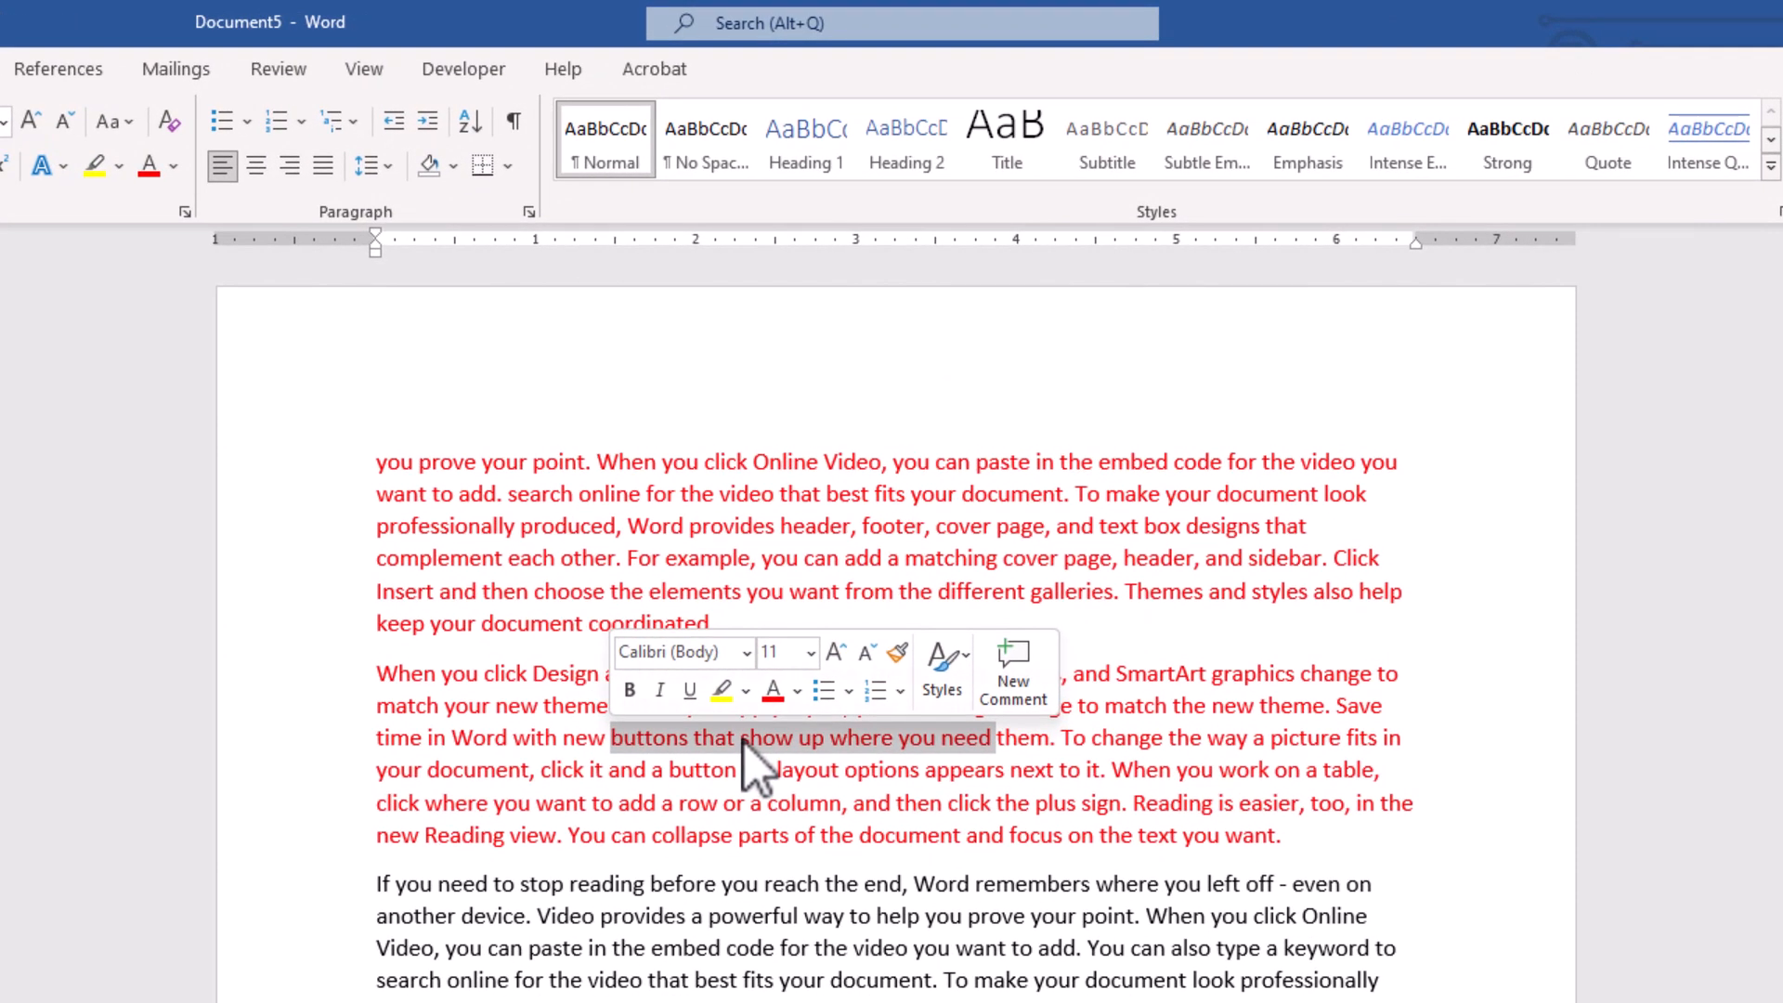
text(A)
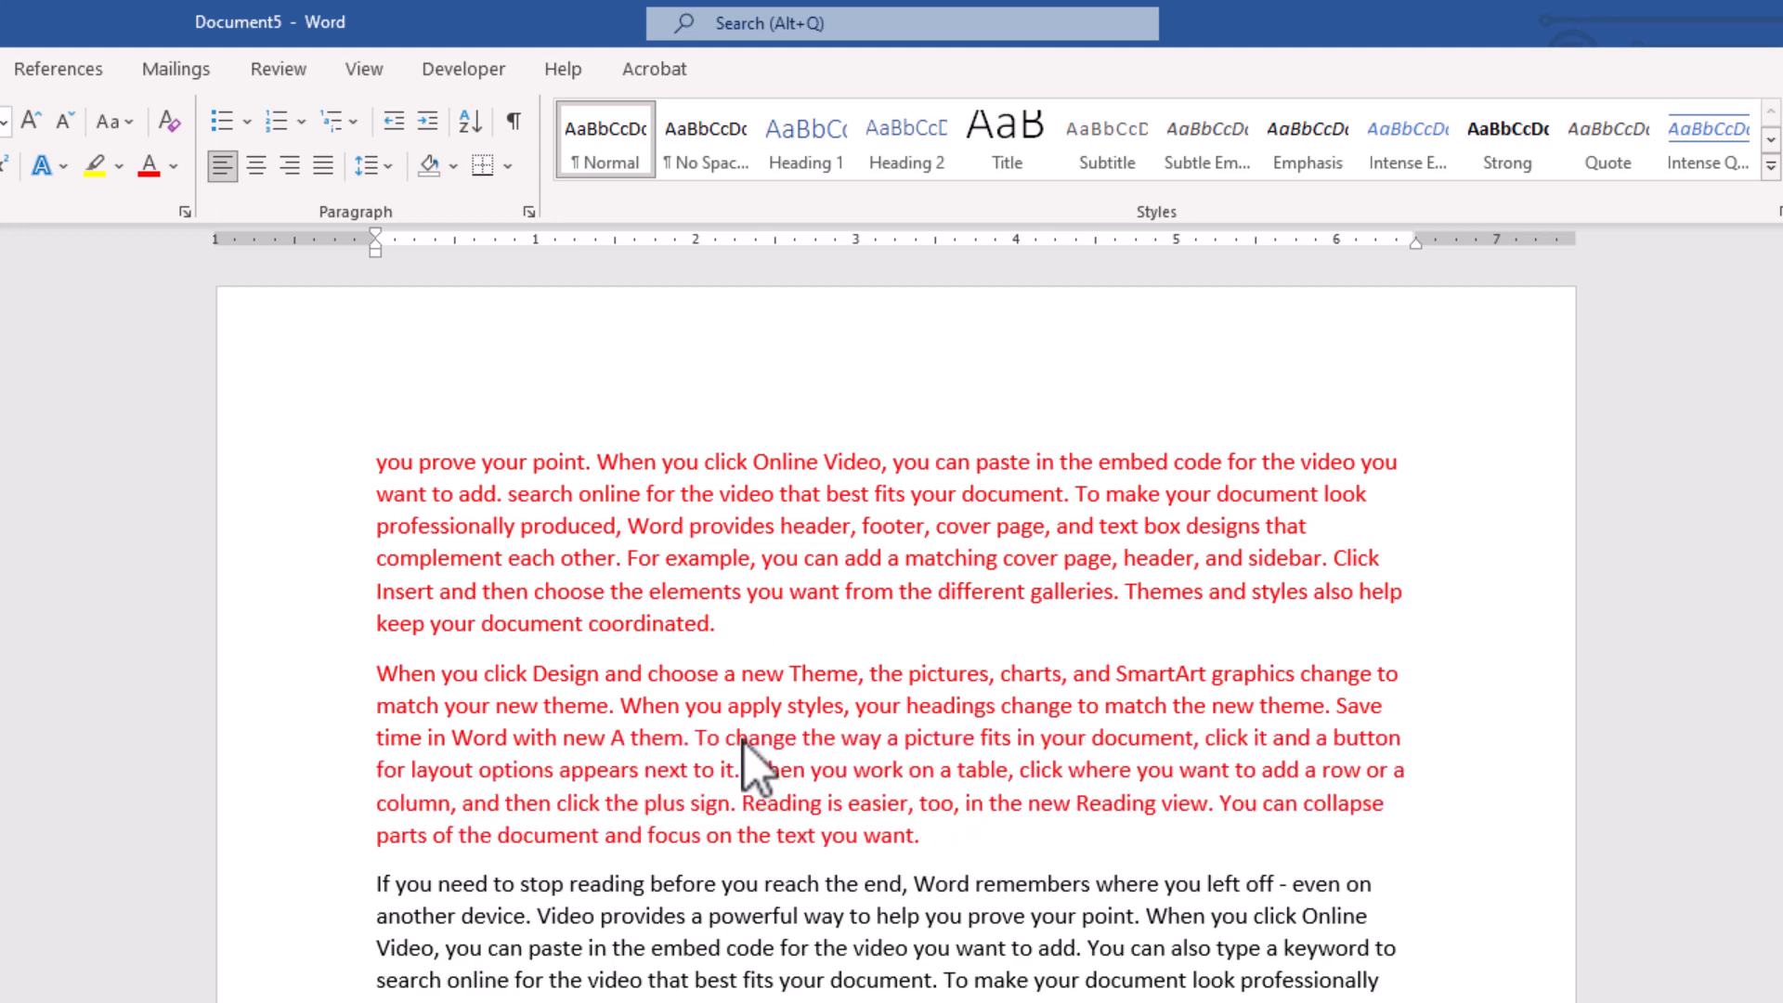
key(ctrl+z)
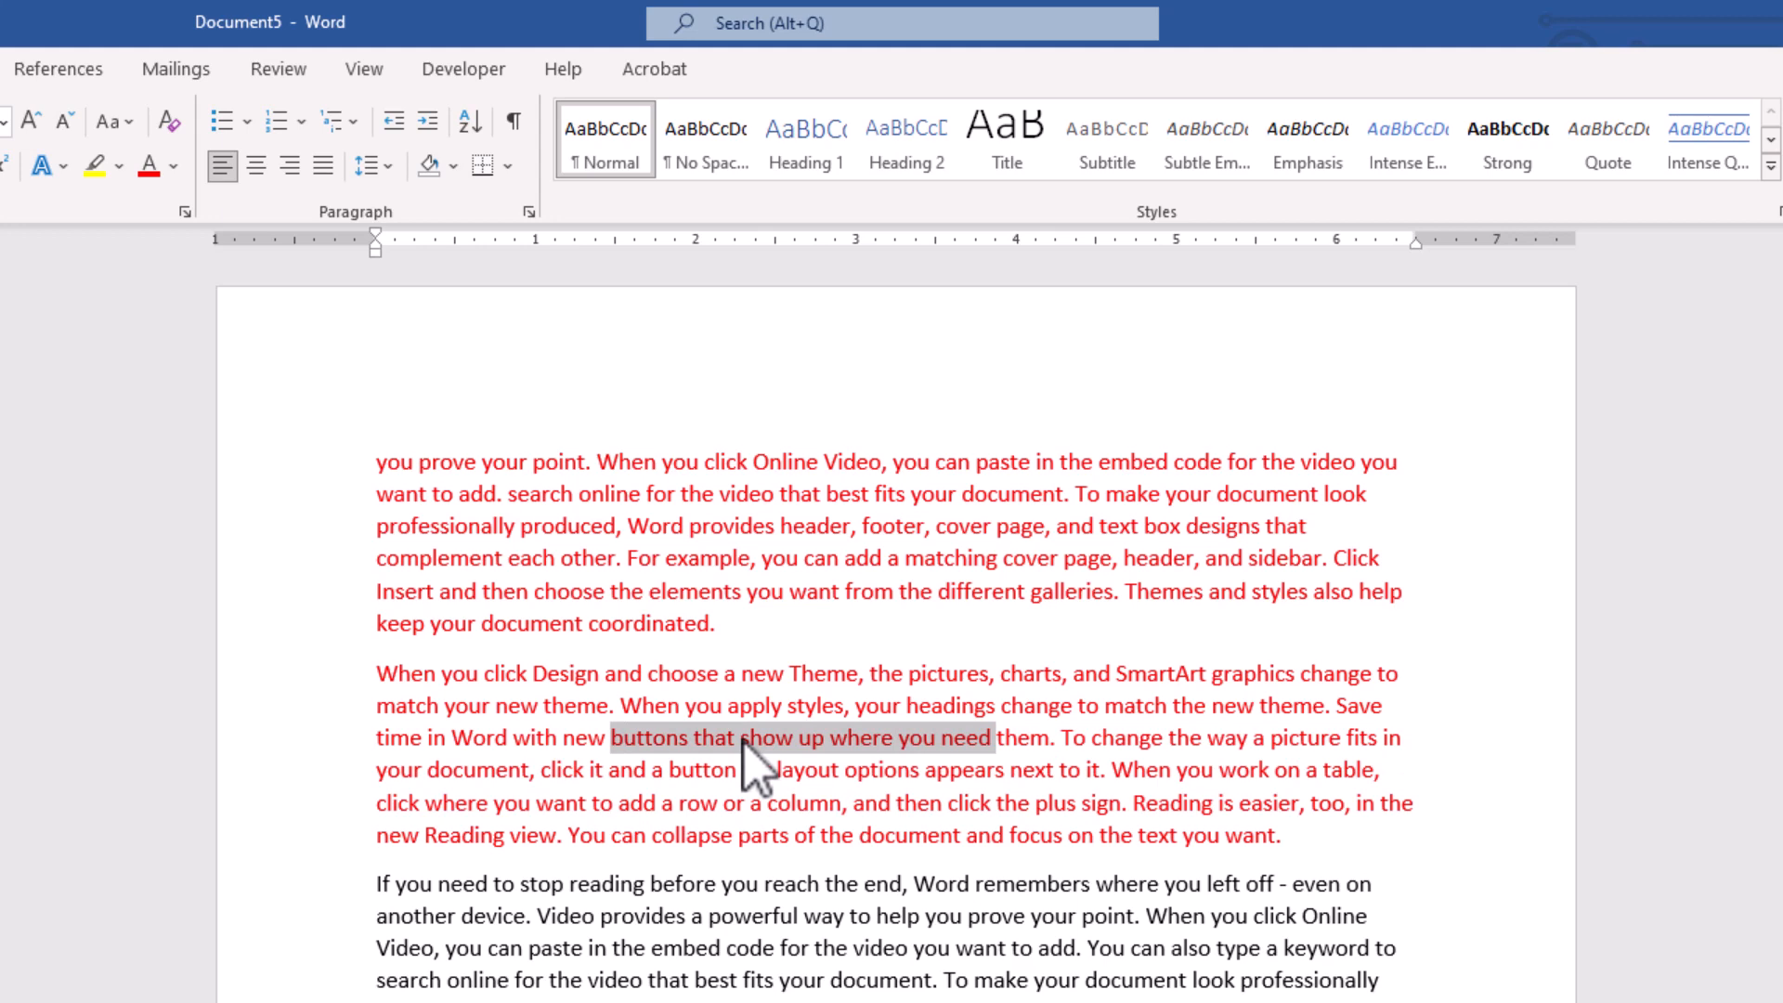
- Split the second paragraph after "where you need" so that "them." starts a new paragraph
key(Right)
key(Return)
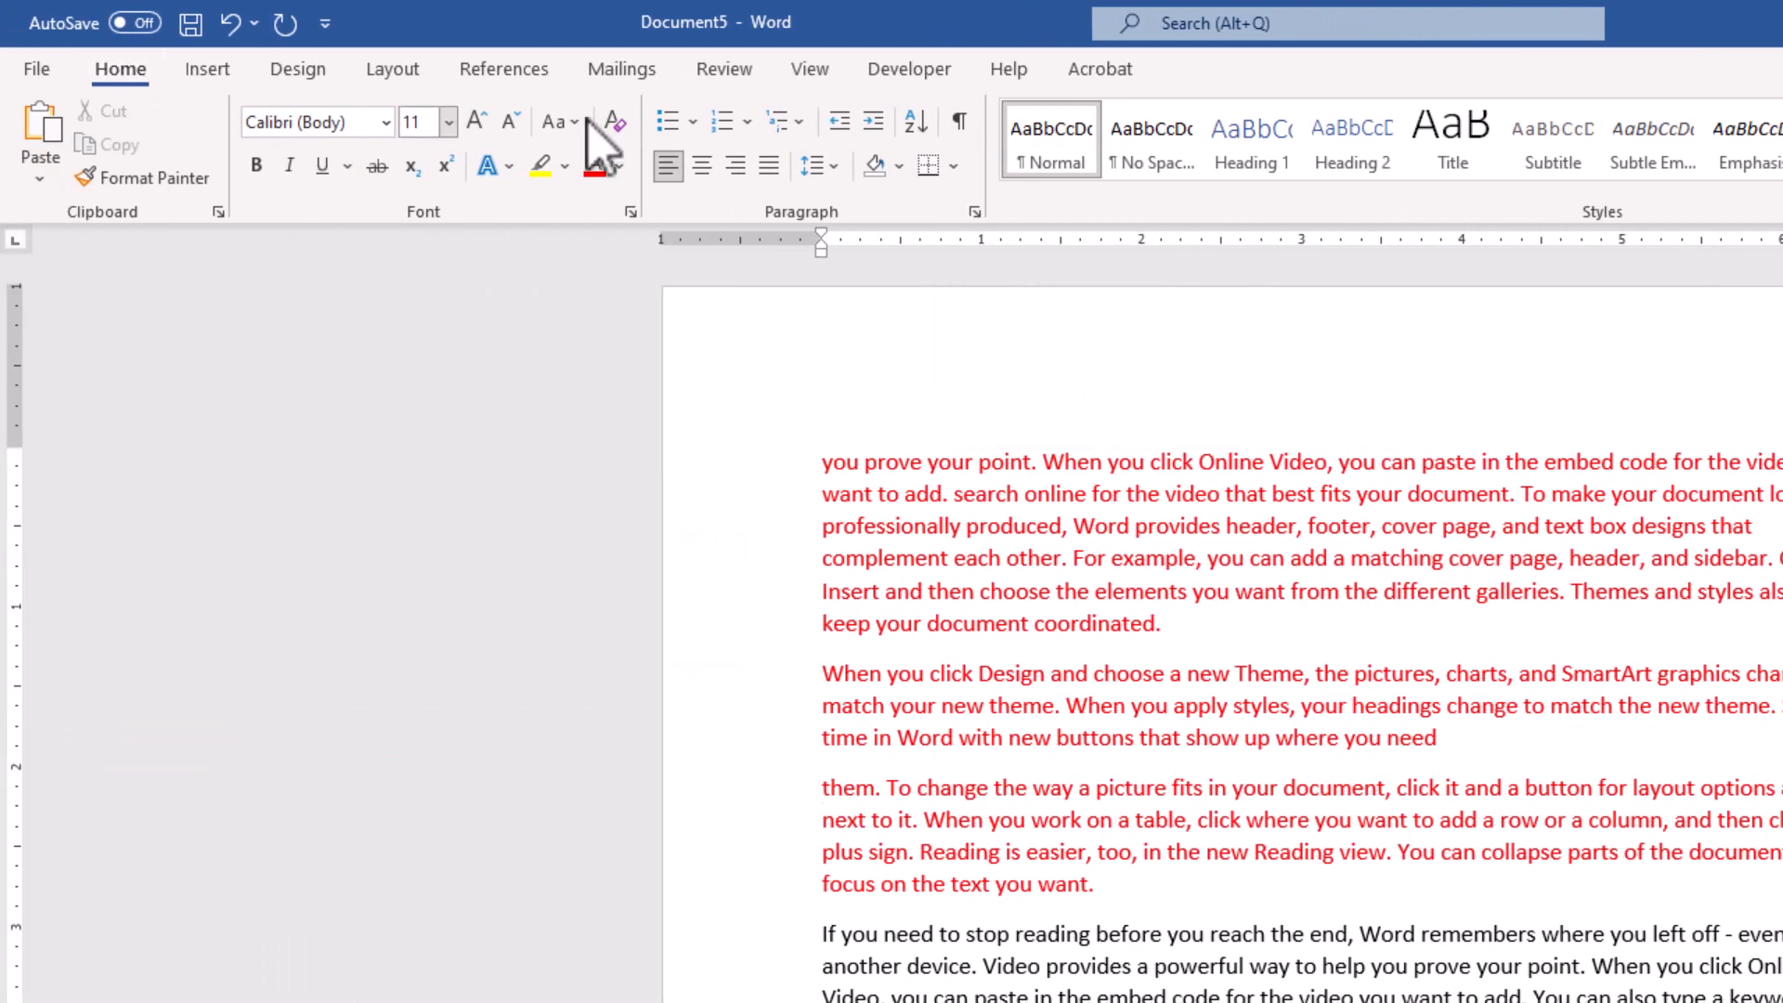
- Show the formatting marks, then select and deselect the paragraph mark after "coordinated." in the first paragraph
click(961, 122)
drag(1167, 632, 1176, 632)
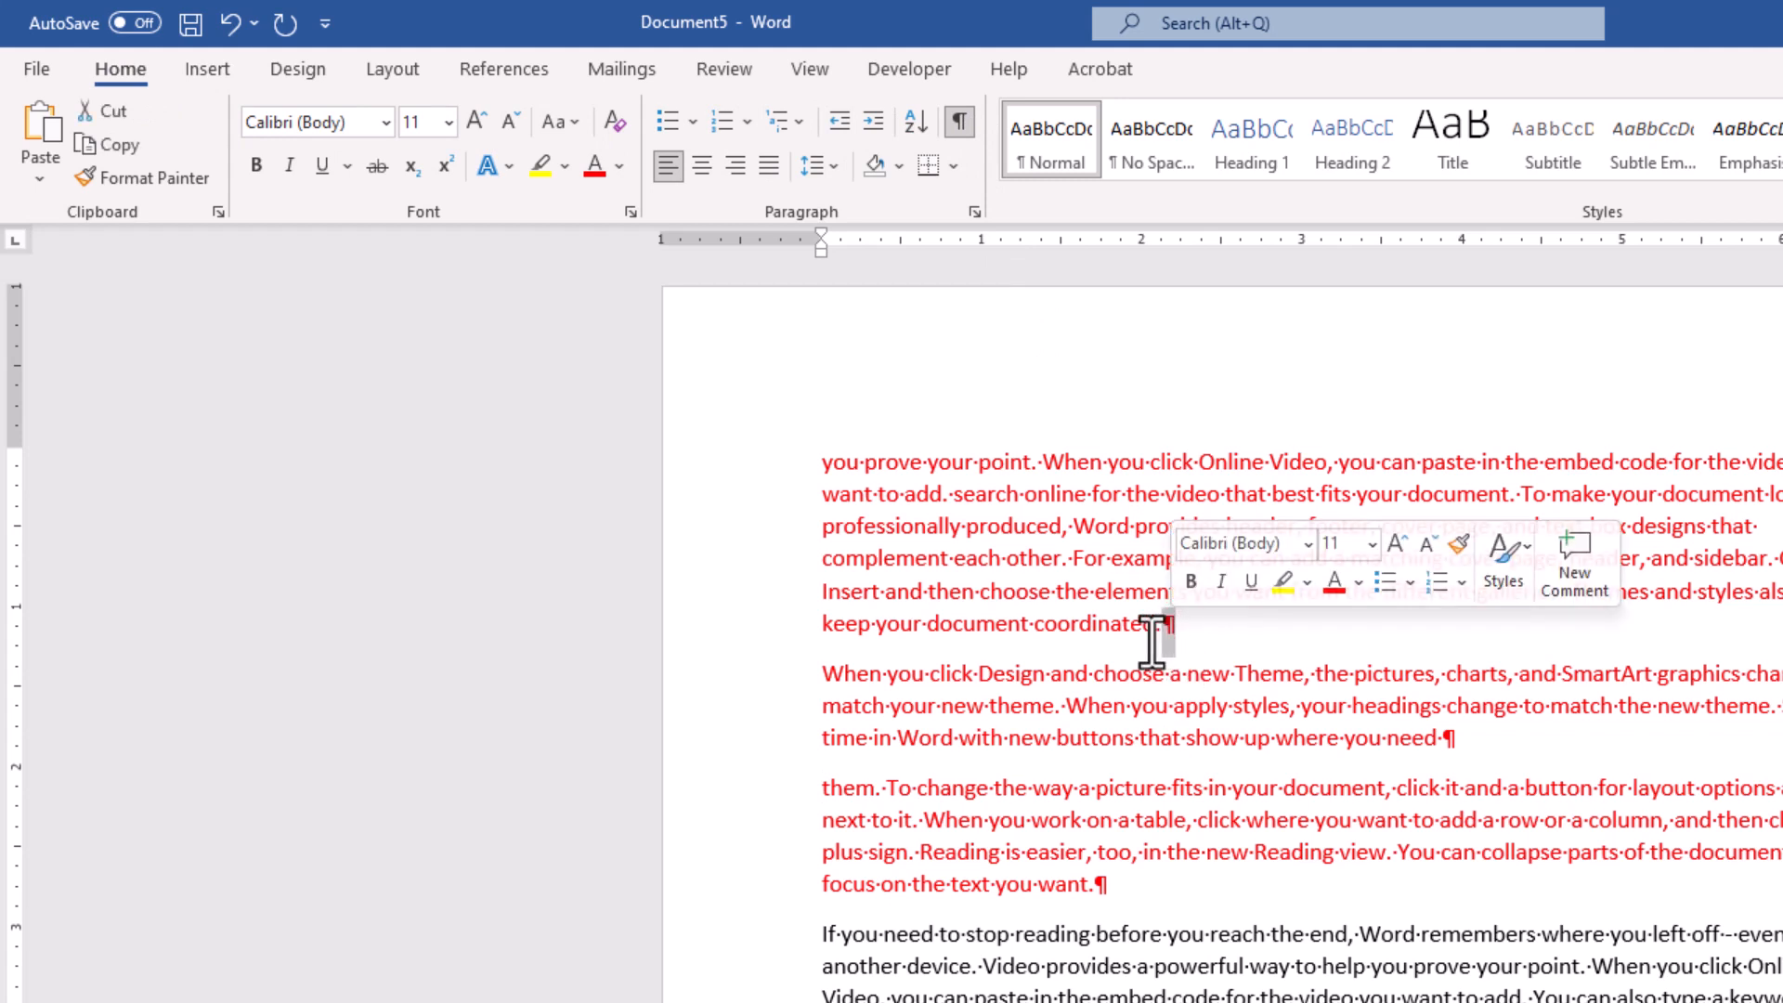
click(1097, 594)
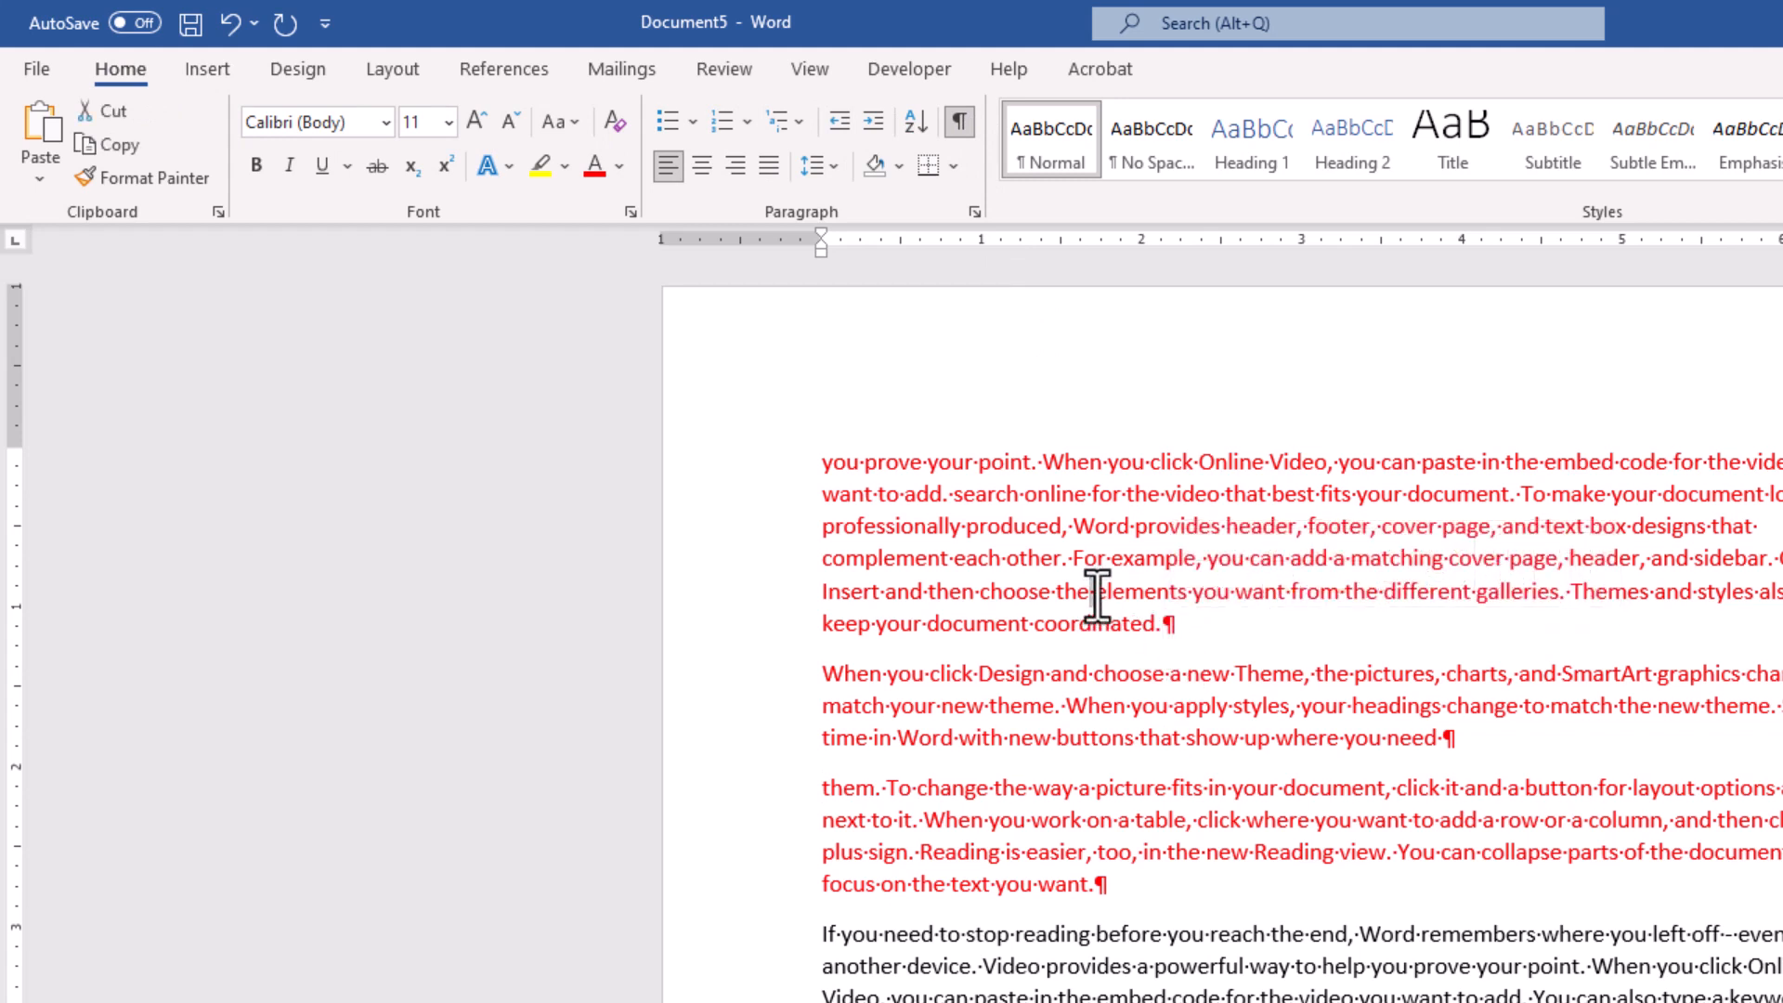
- Insert and remove a tab before "other" in the first paragraph, and hide the formatting marks
click(1012, 560)
key(Tab)
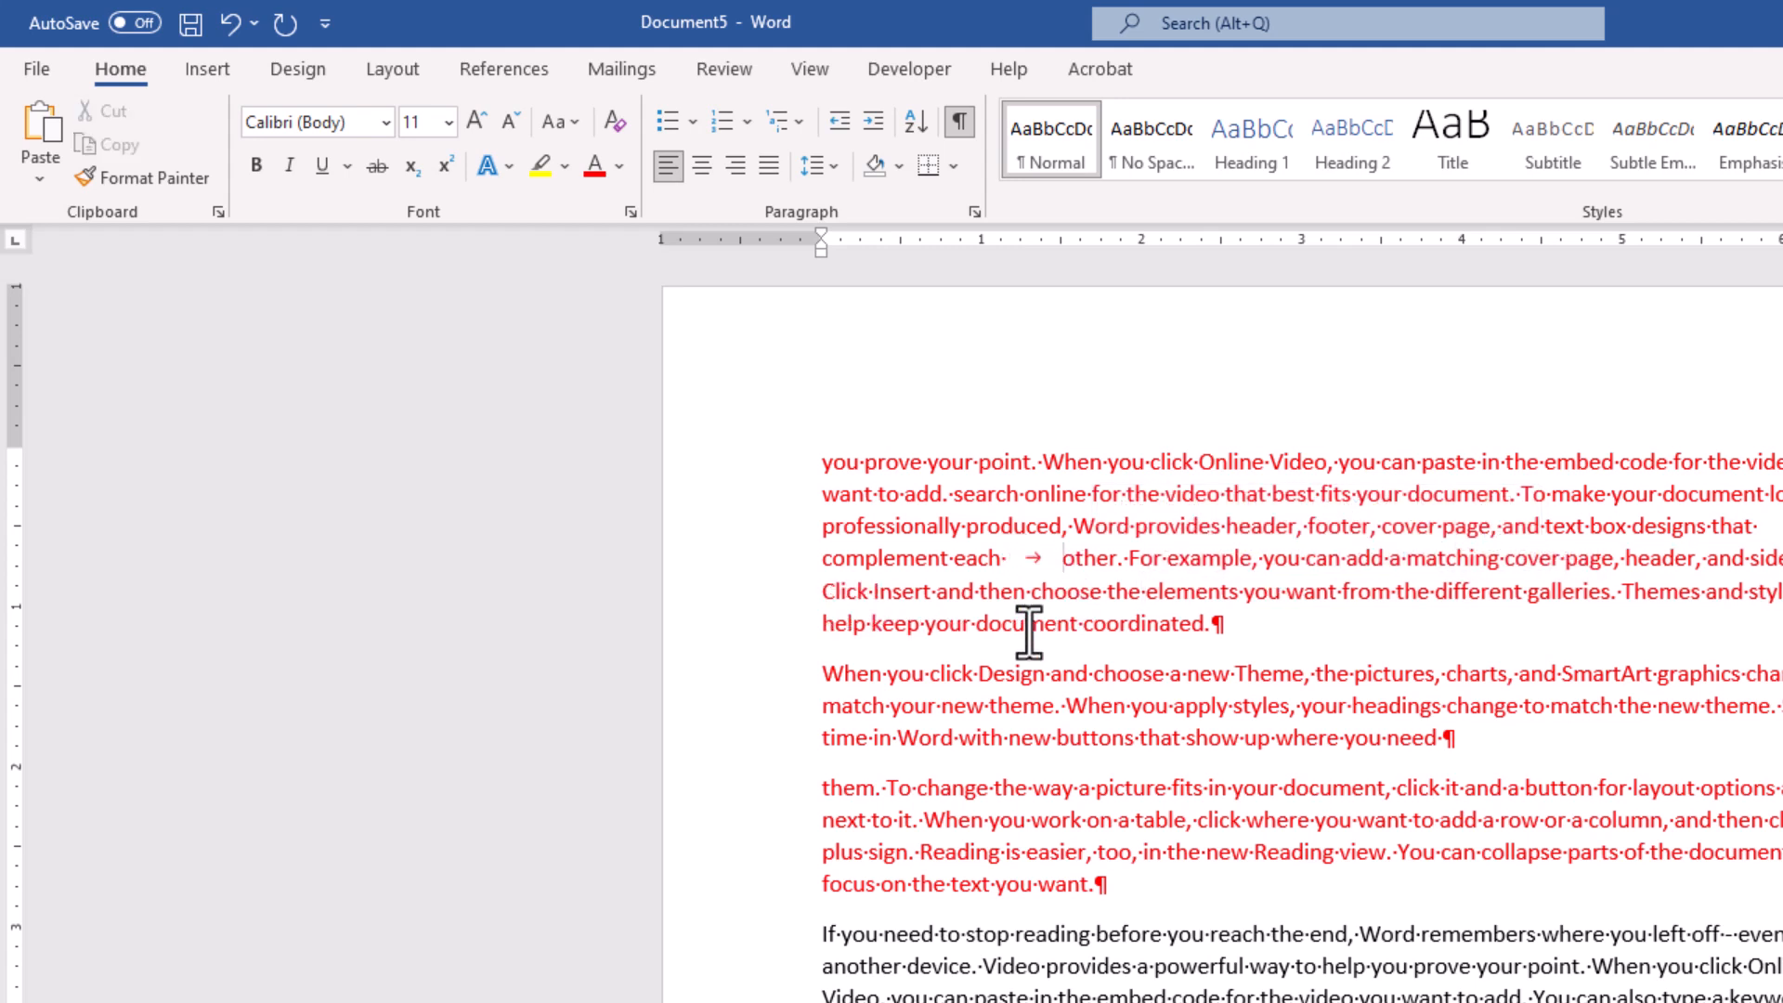
click(959, 122)
click(960, 121)
click(961, 129)
key(BackSpace)
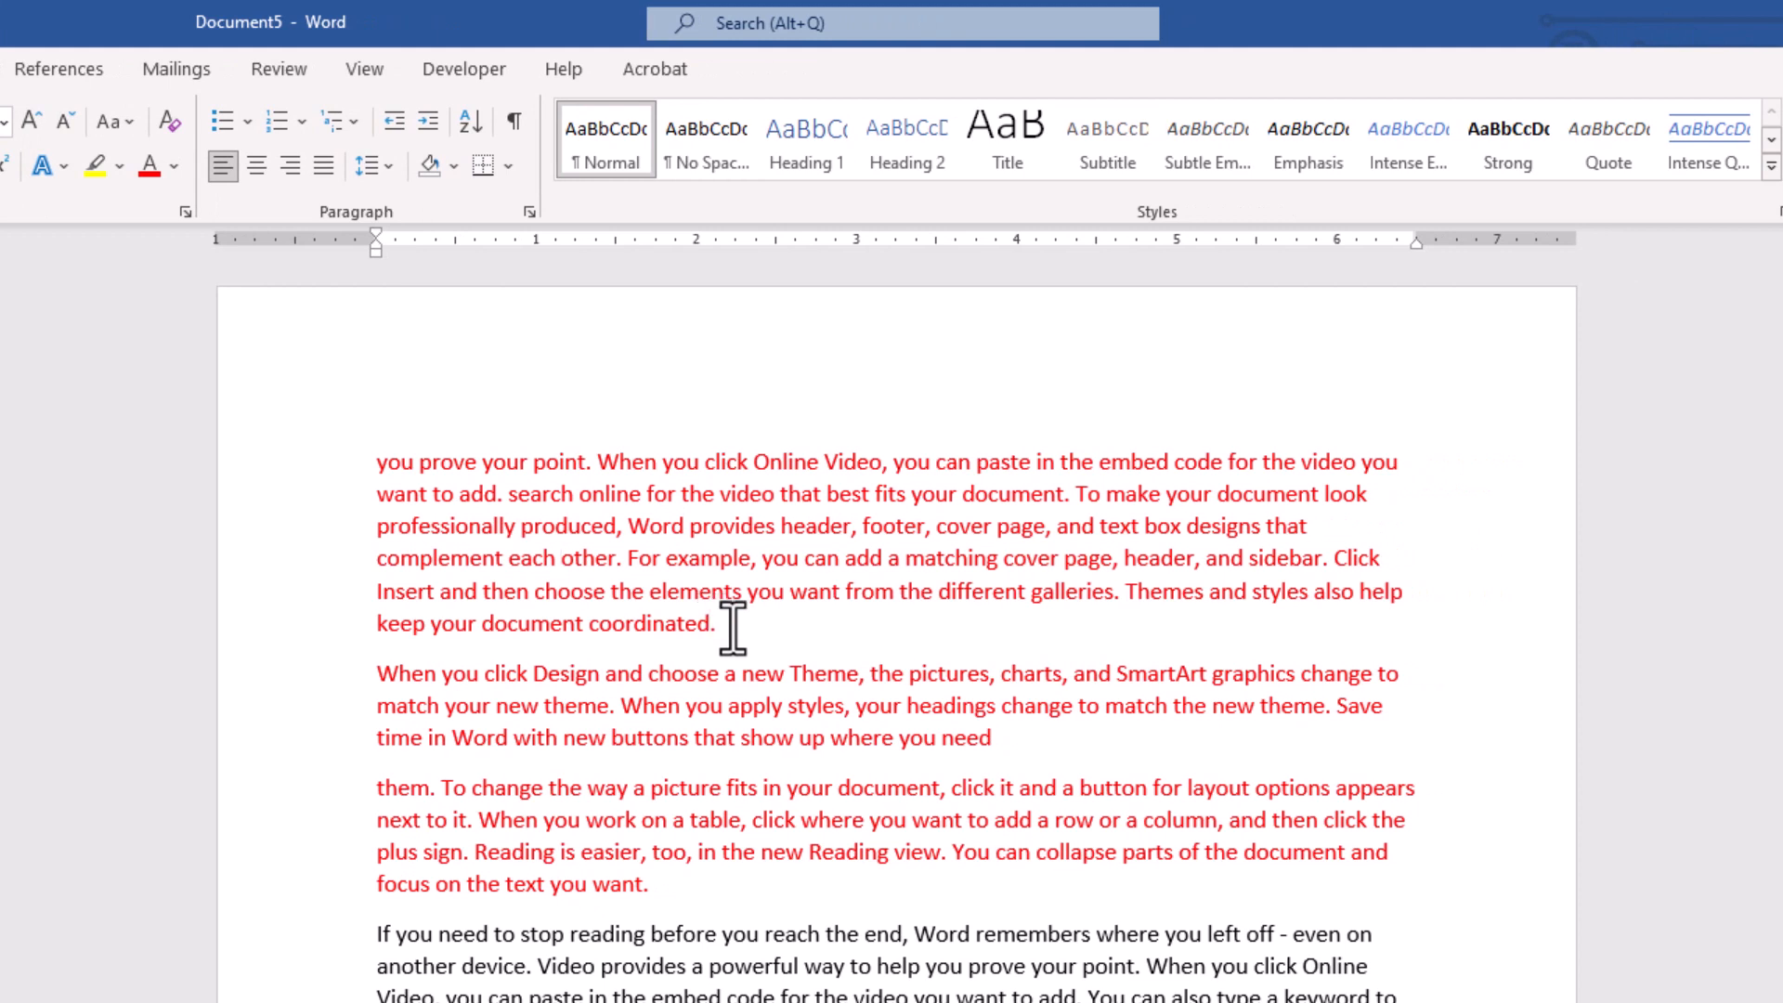
- Add an empty paragraph after "coordinated.", then show the formatting marks and remove the empty paragraph
click(733, 627)
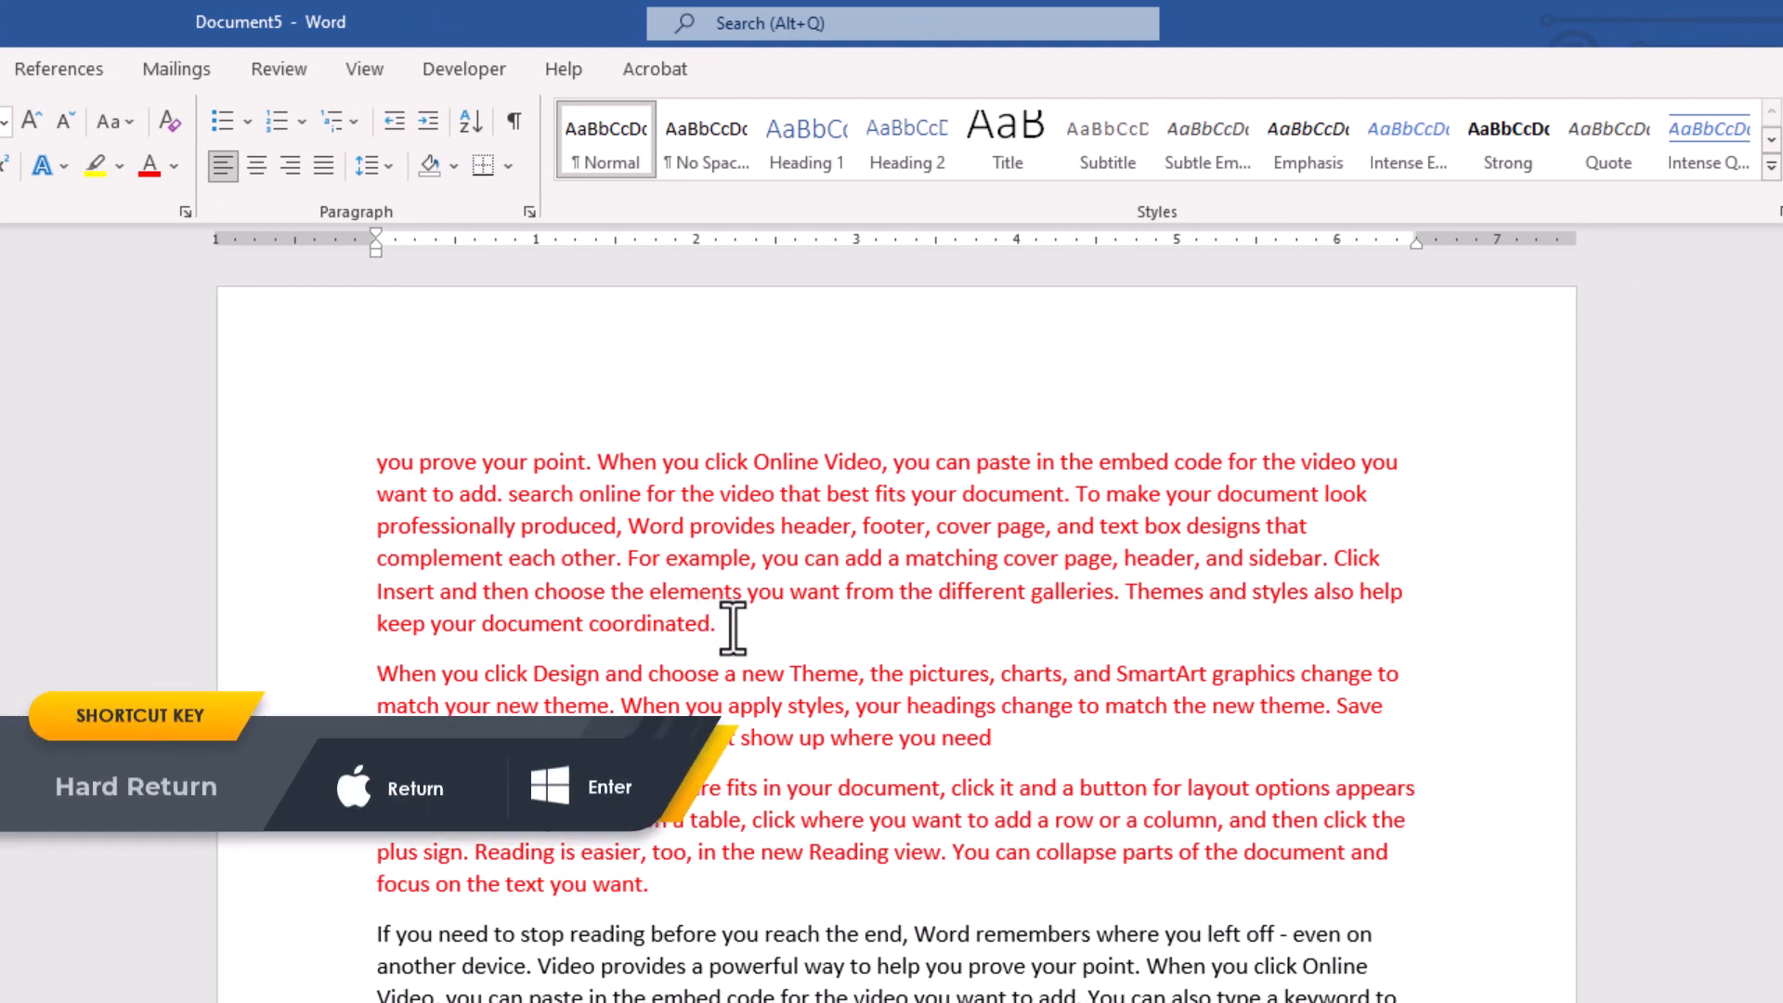
key(Return)
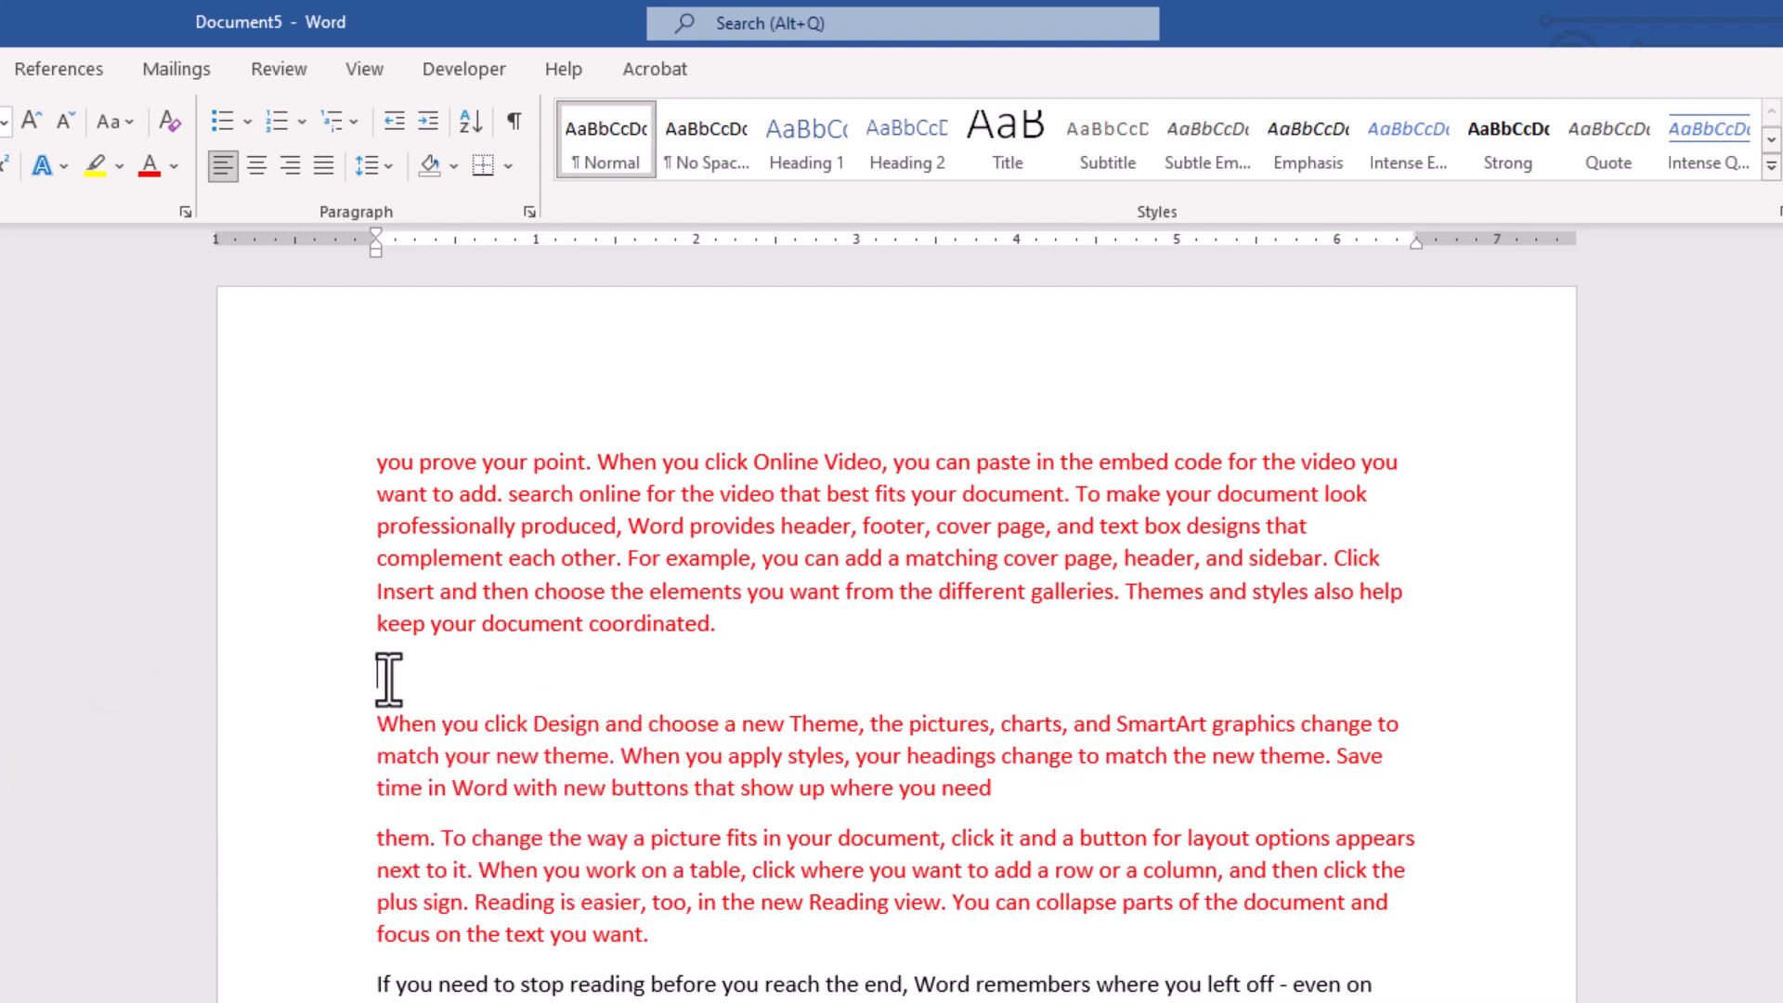
click(514, 120)
key(BackSpace)
- Insert a soft line break after "coordinated." and enter "sd sd sd sd s sd s ds d" on the new line
scroll(603, 706, down, 3)
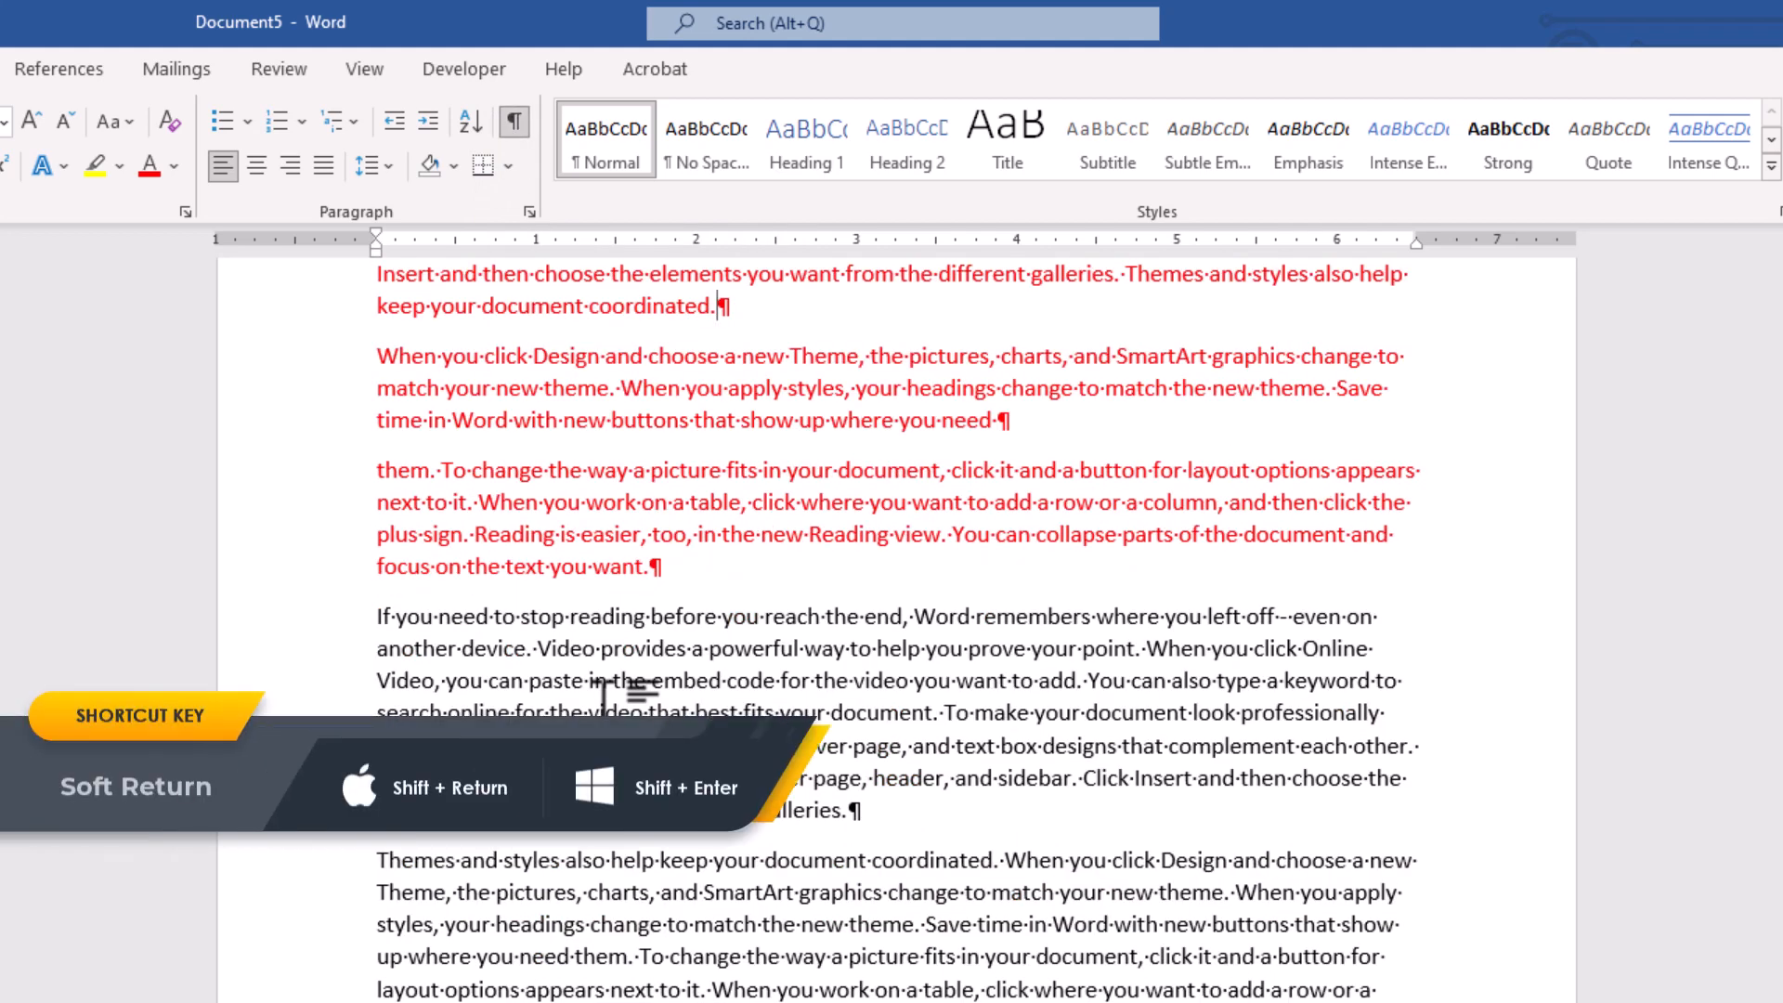
key(shift+Return)
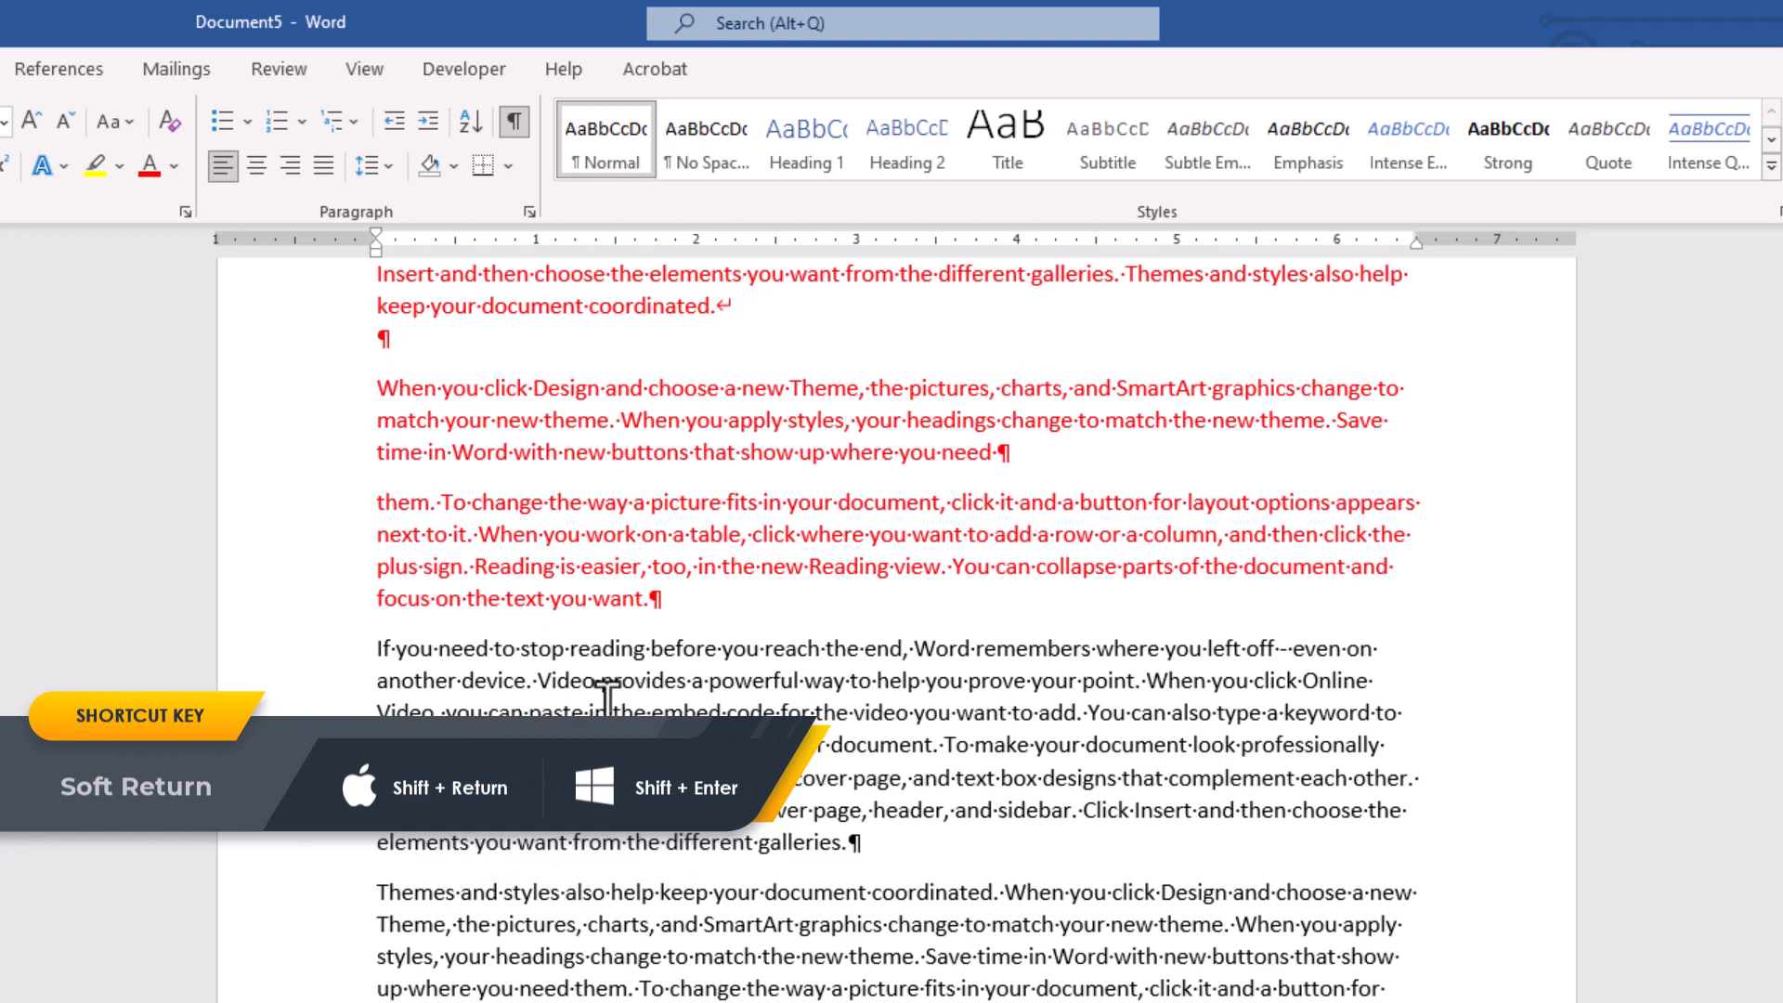
scroll(598, 682, up, 2)
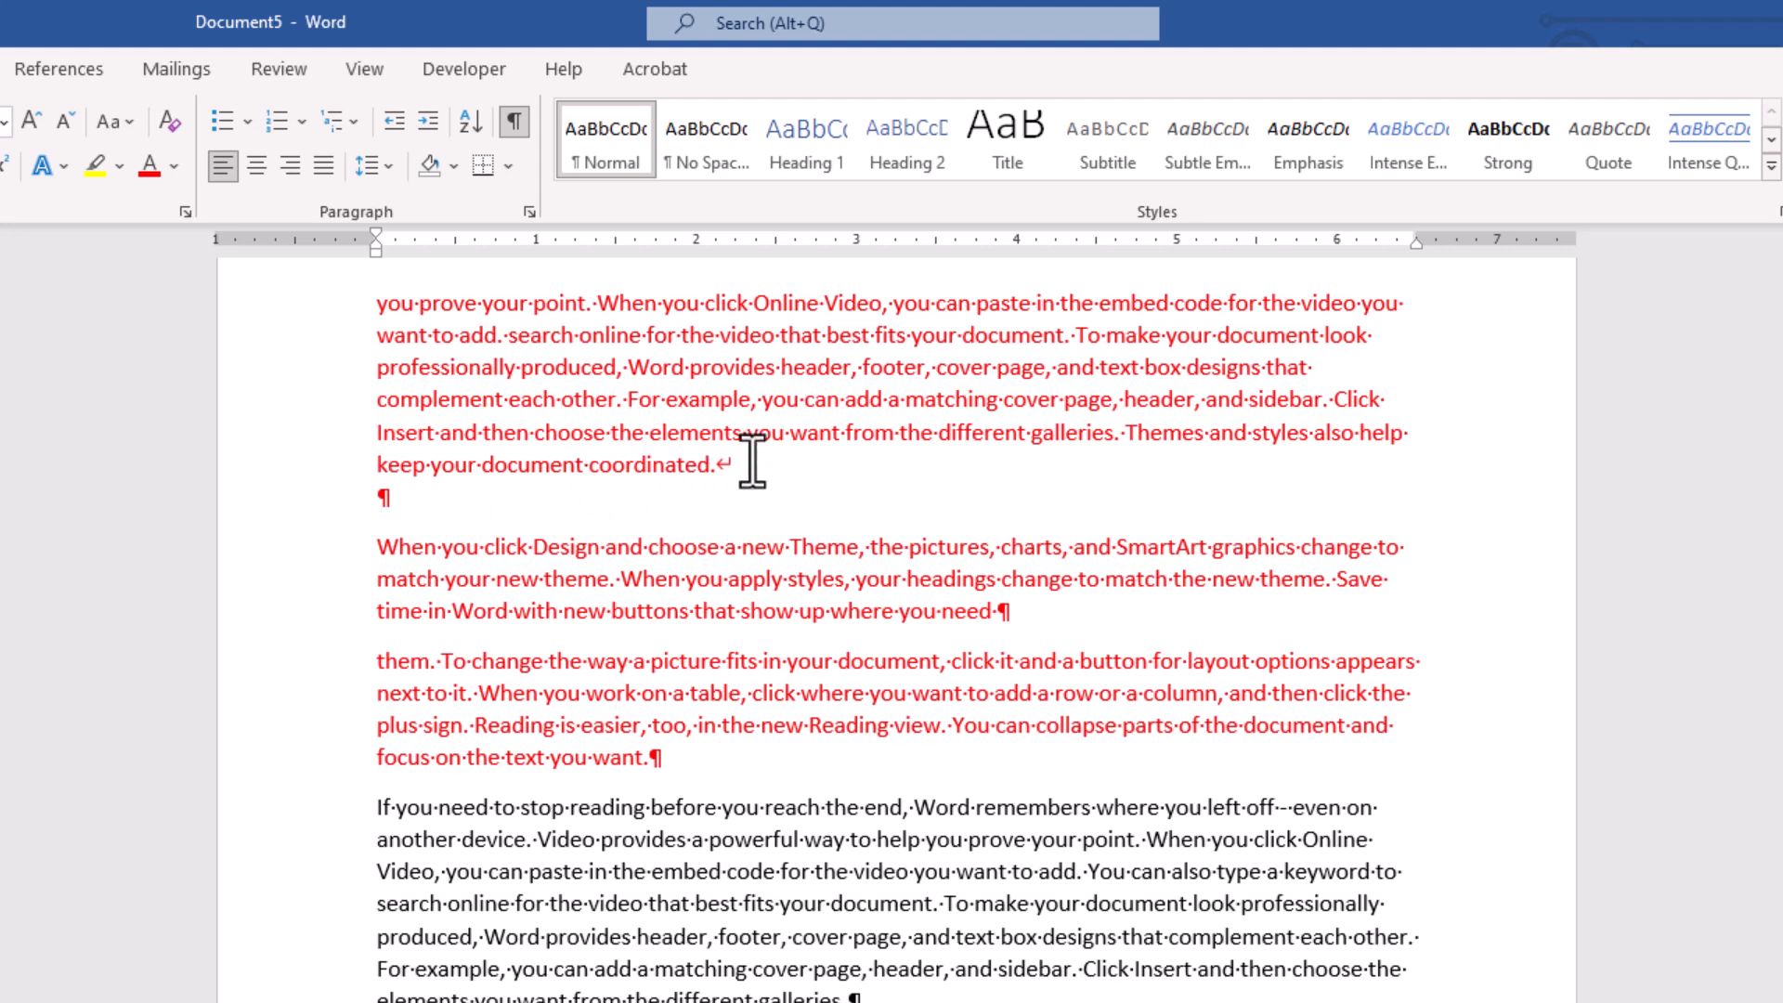
text(sd sd sd sd s sd s dsds)
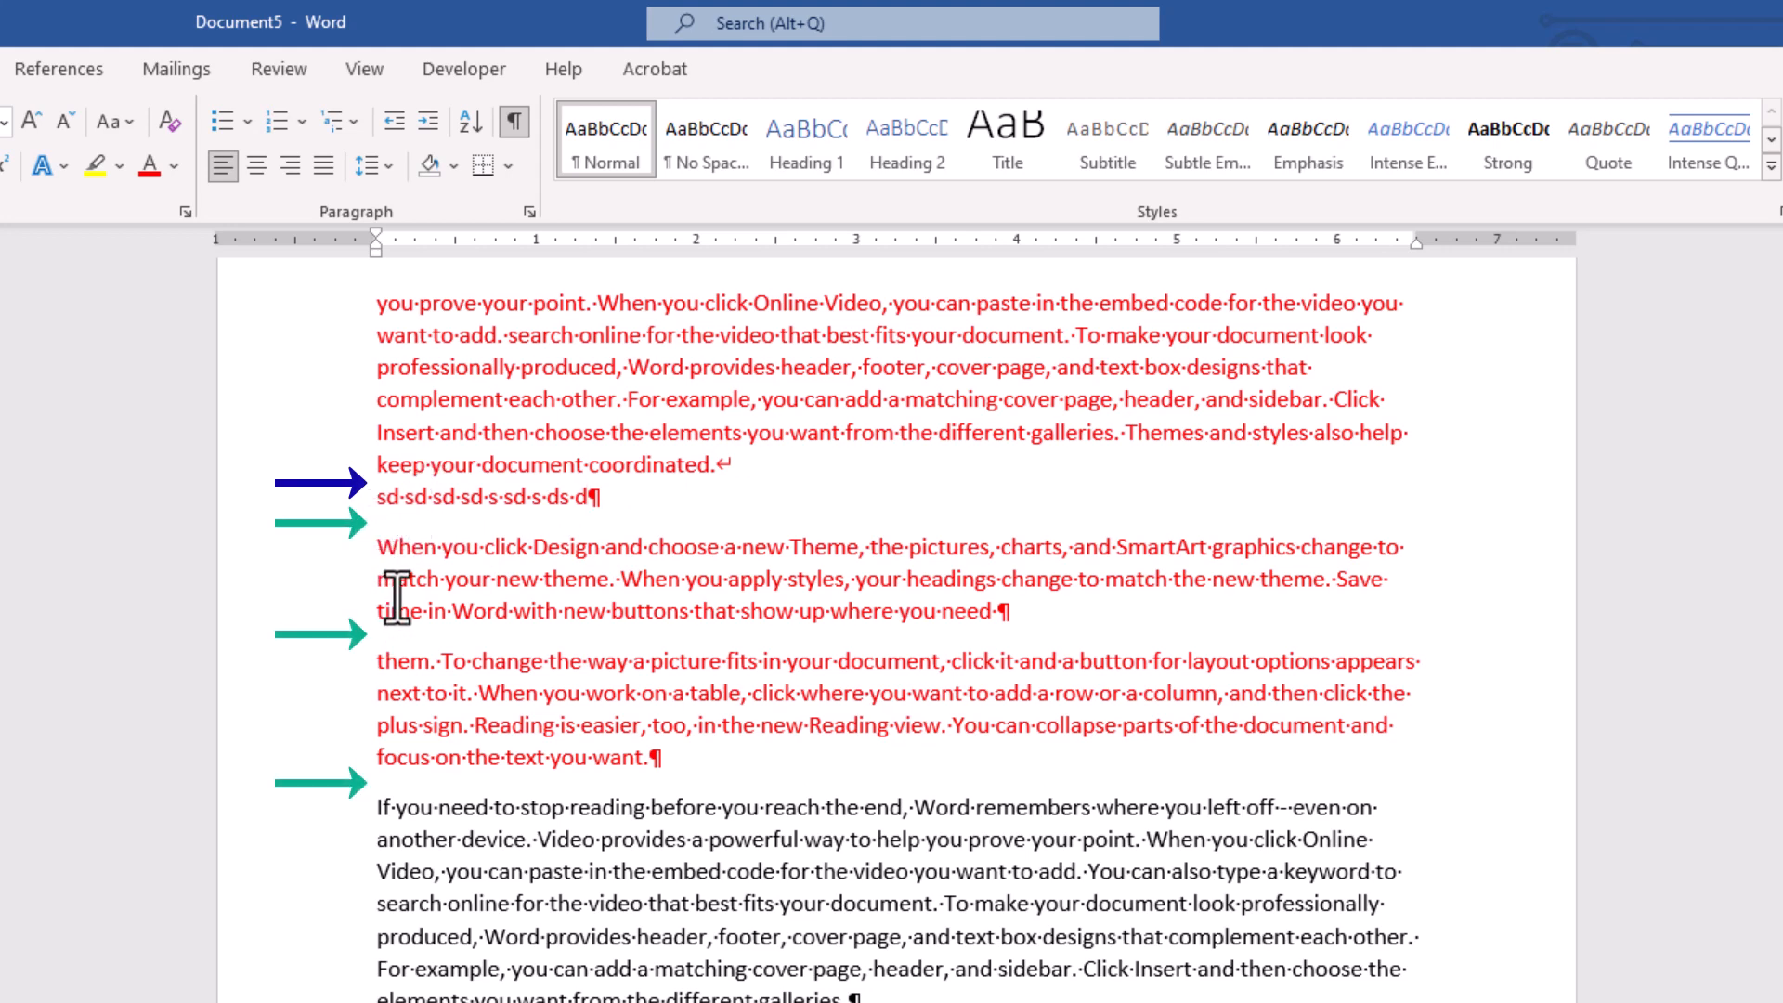
- Add two more lines with soft line breaks in the first paragraph, containing "dsfsfdsfsd" and "sadeads"
key(shift+Return)
text(dsfsfdsfsd)
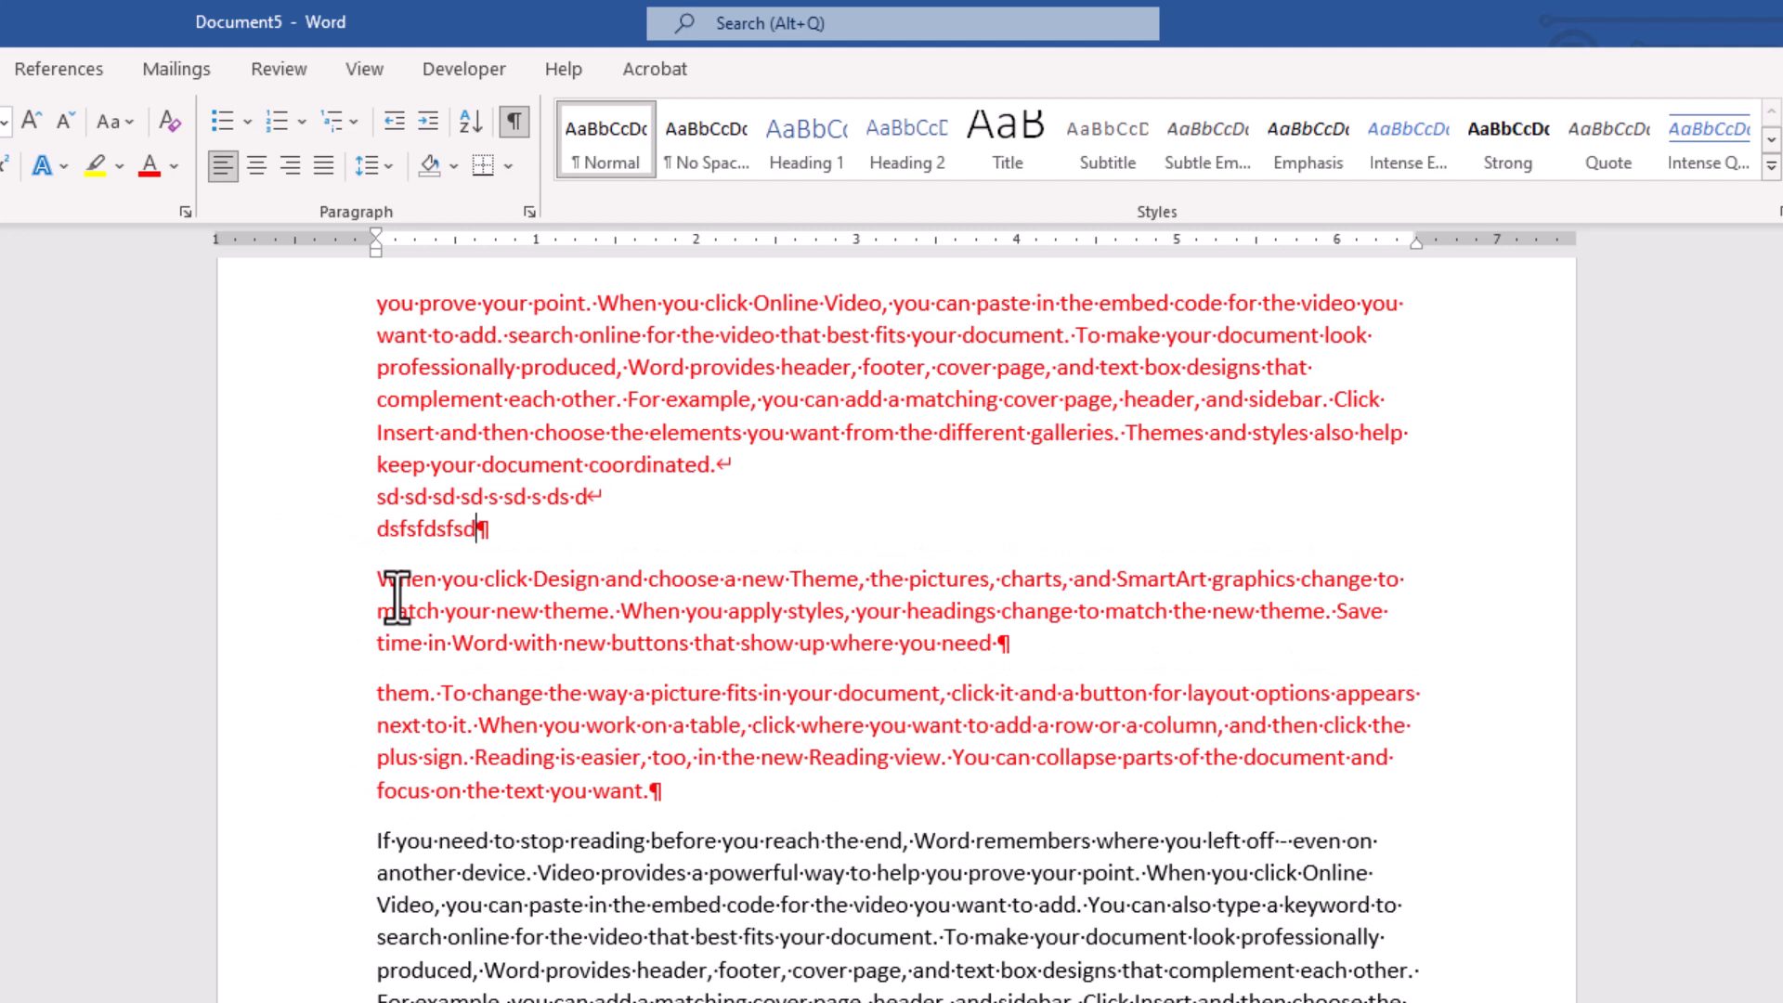
key(shift+Return)
text(sadeads)
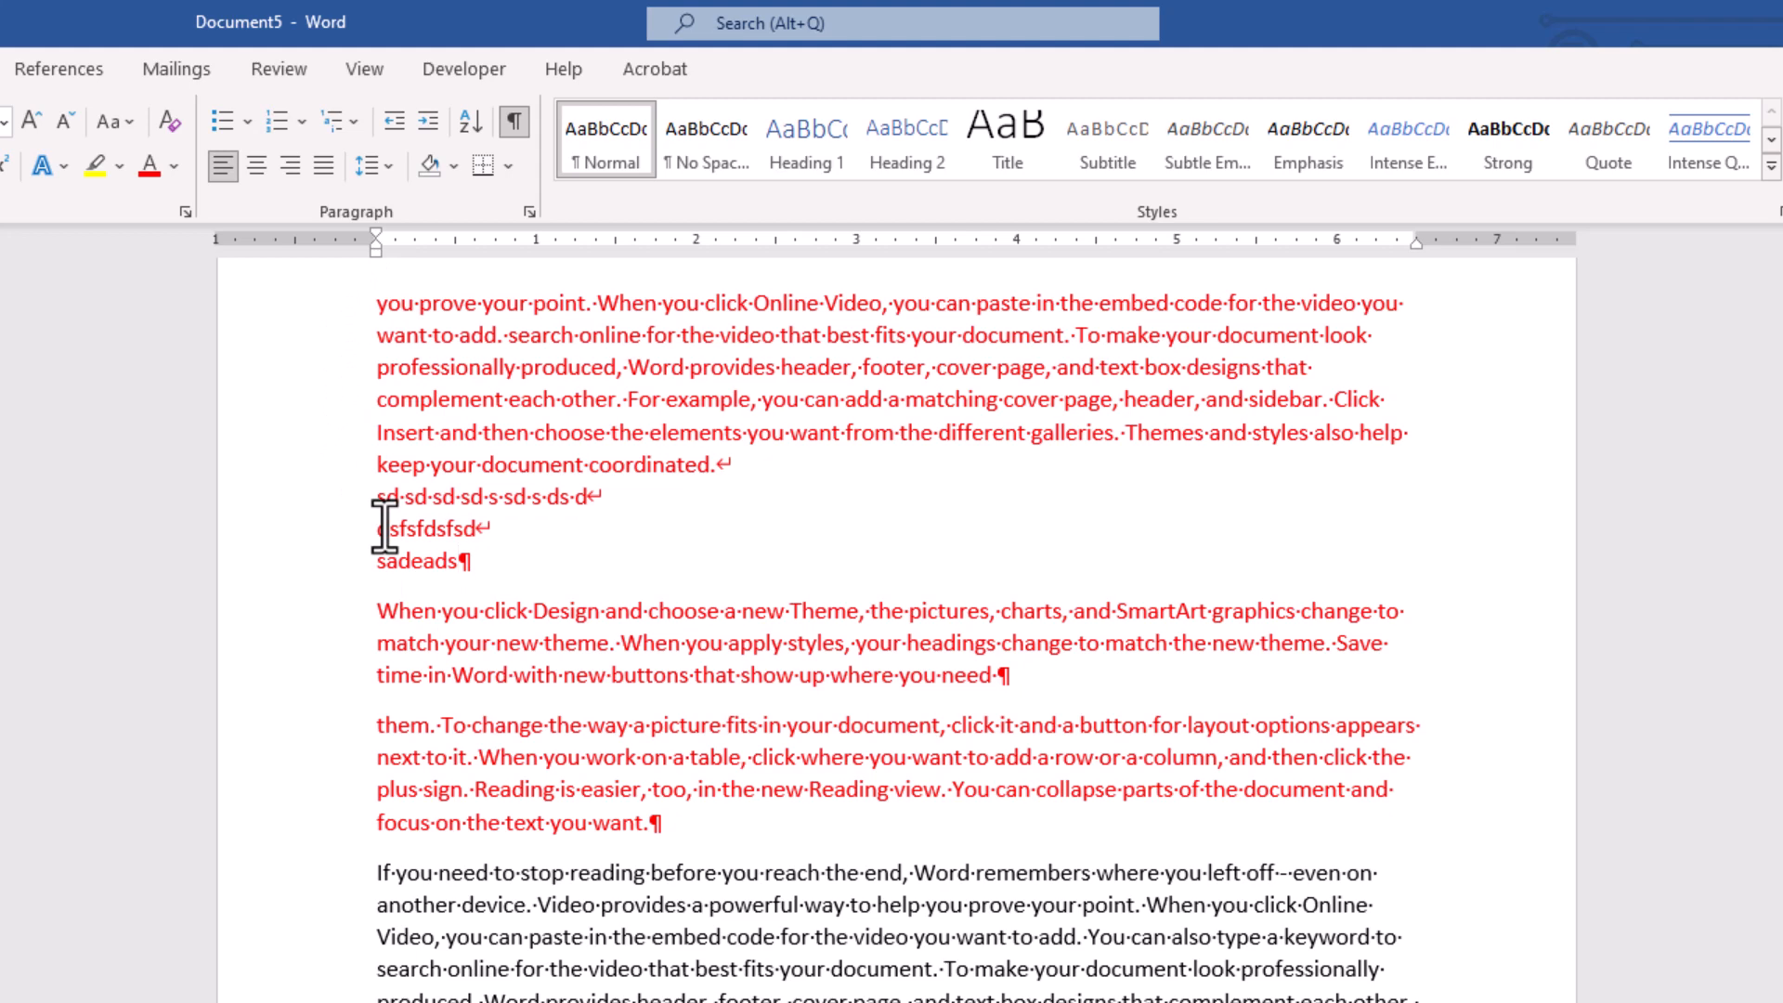
- Select the entire first paragraph, including its soft-break lines down to "sadeads"
double_click(310, 470)
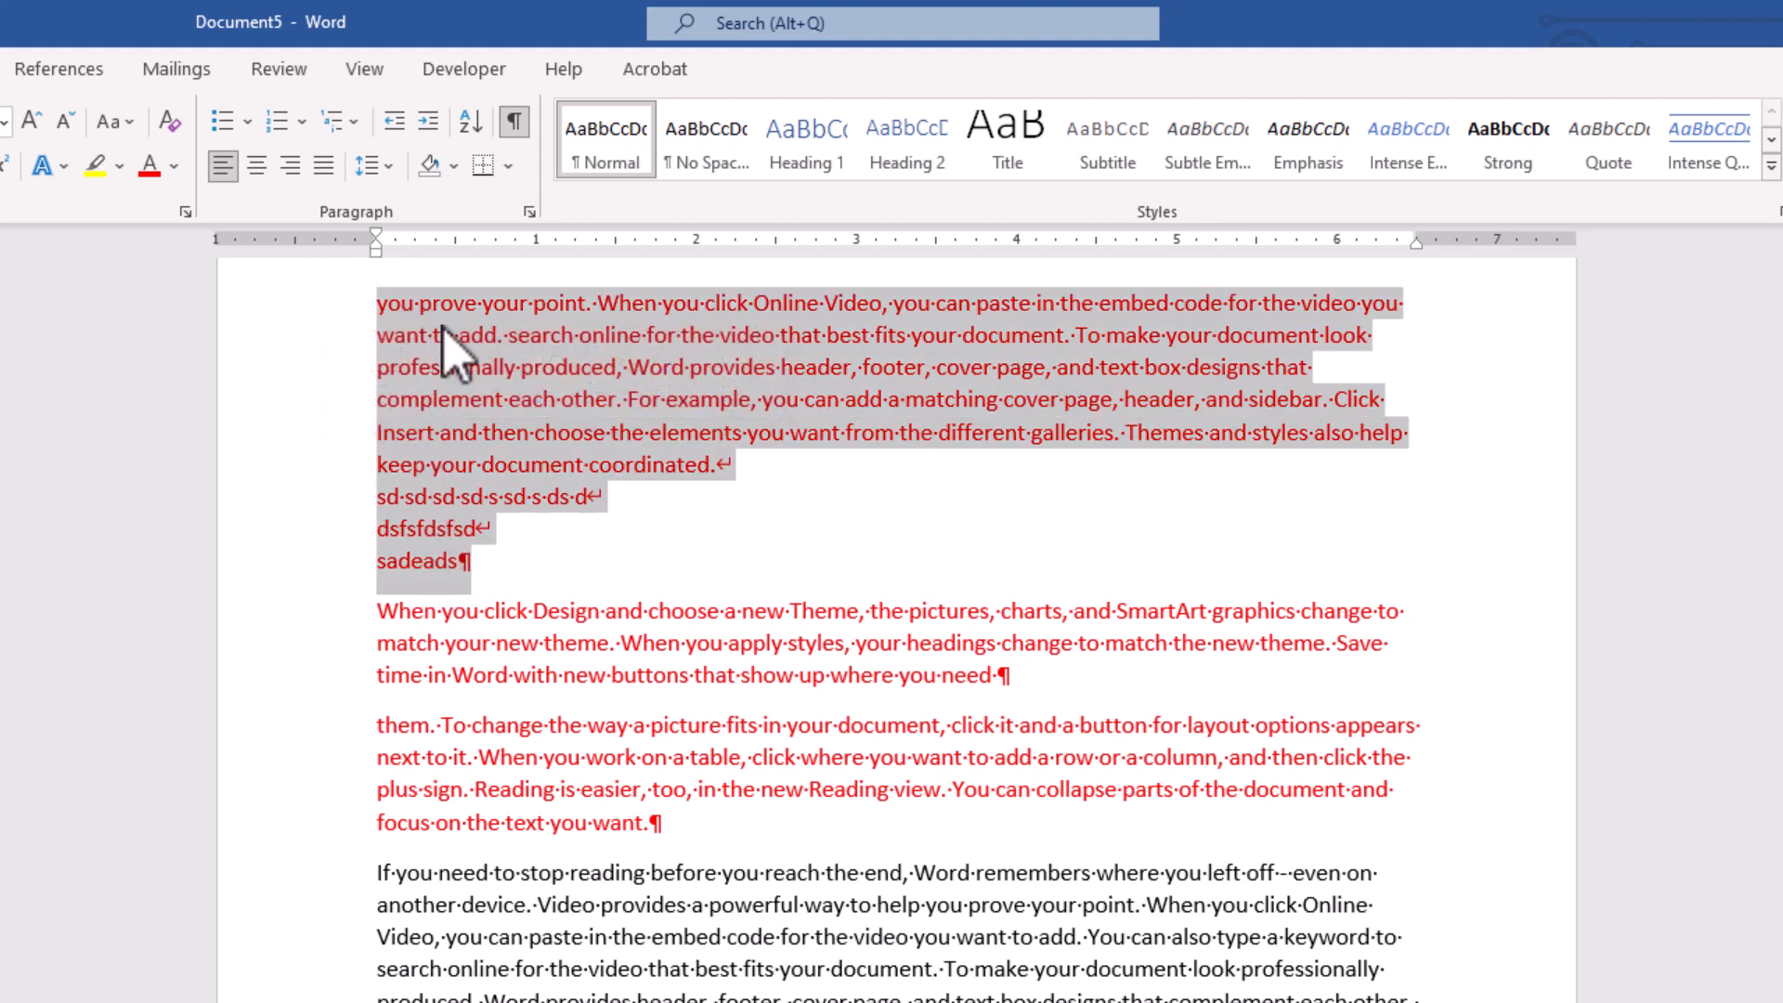
click(449, 338)
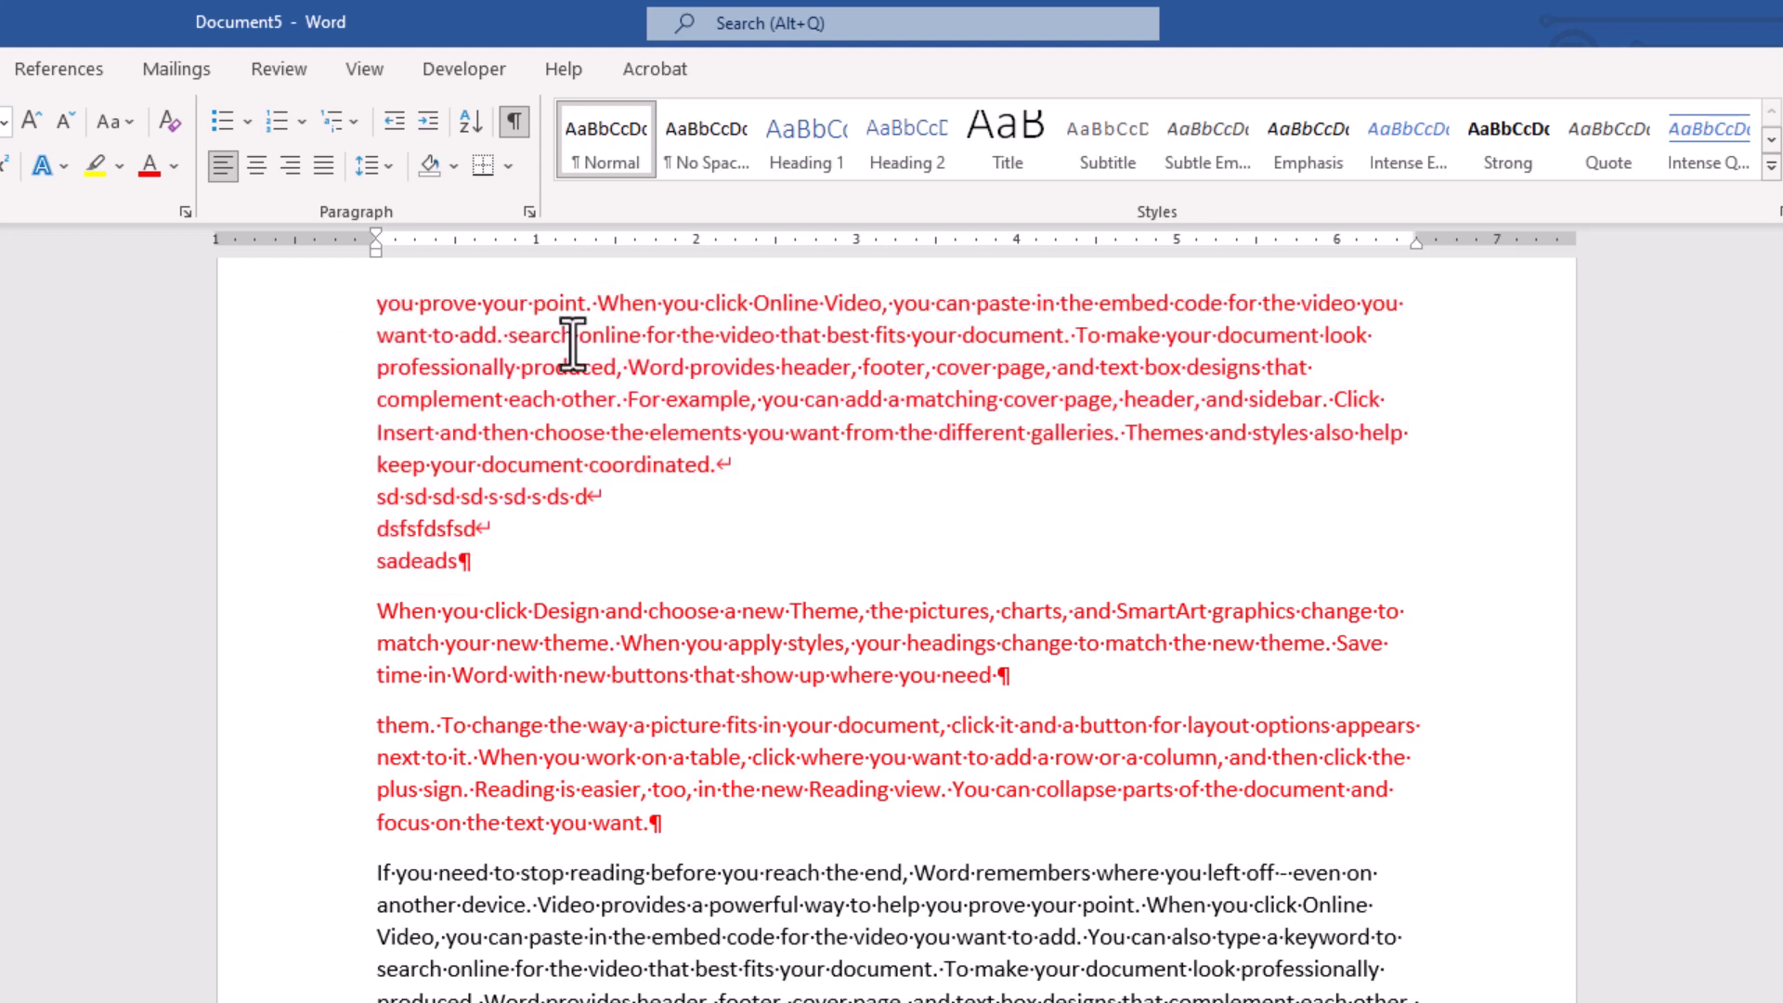
key(ctrl+shift+Down)
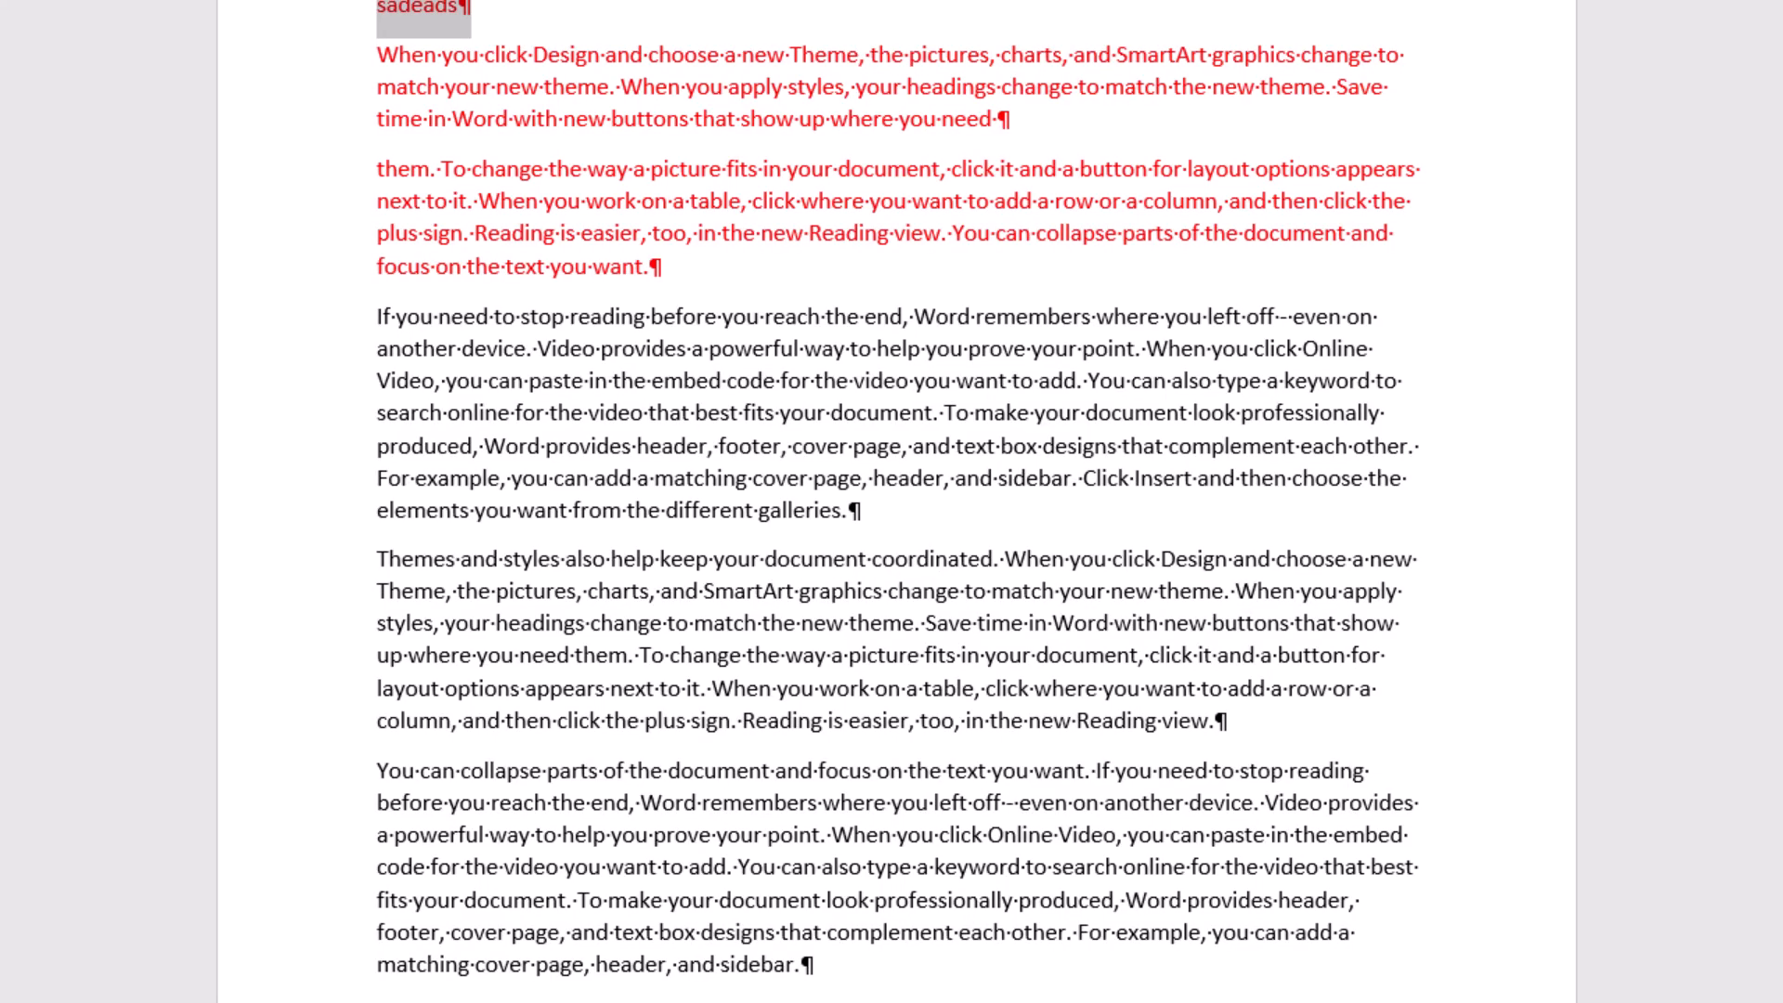
- Hide the formatting marks, and after "galleries." try a hard paragraph break and replace it with a soft line break
key(ctrl+shift+8)
click(877, 511)
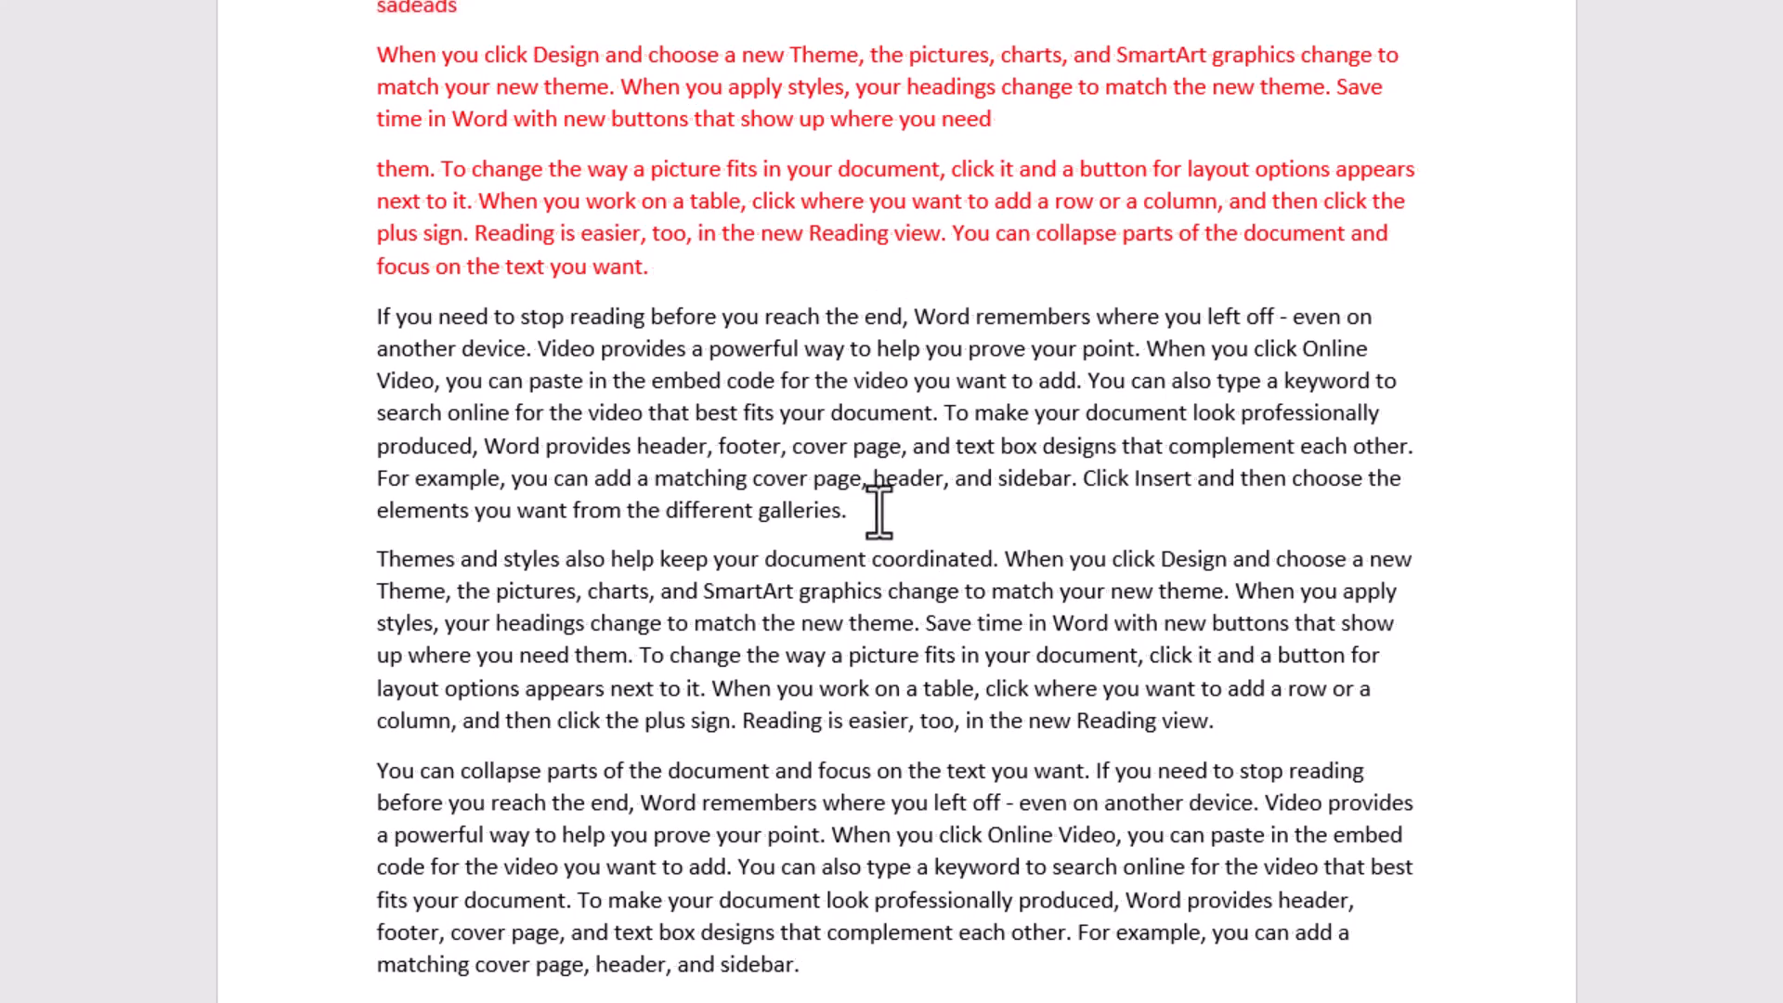
key(Return)
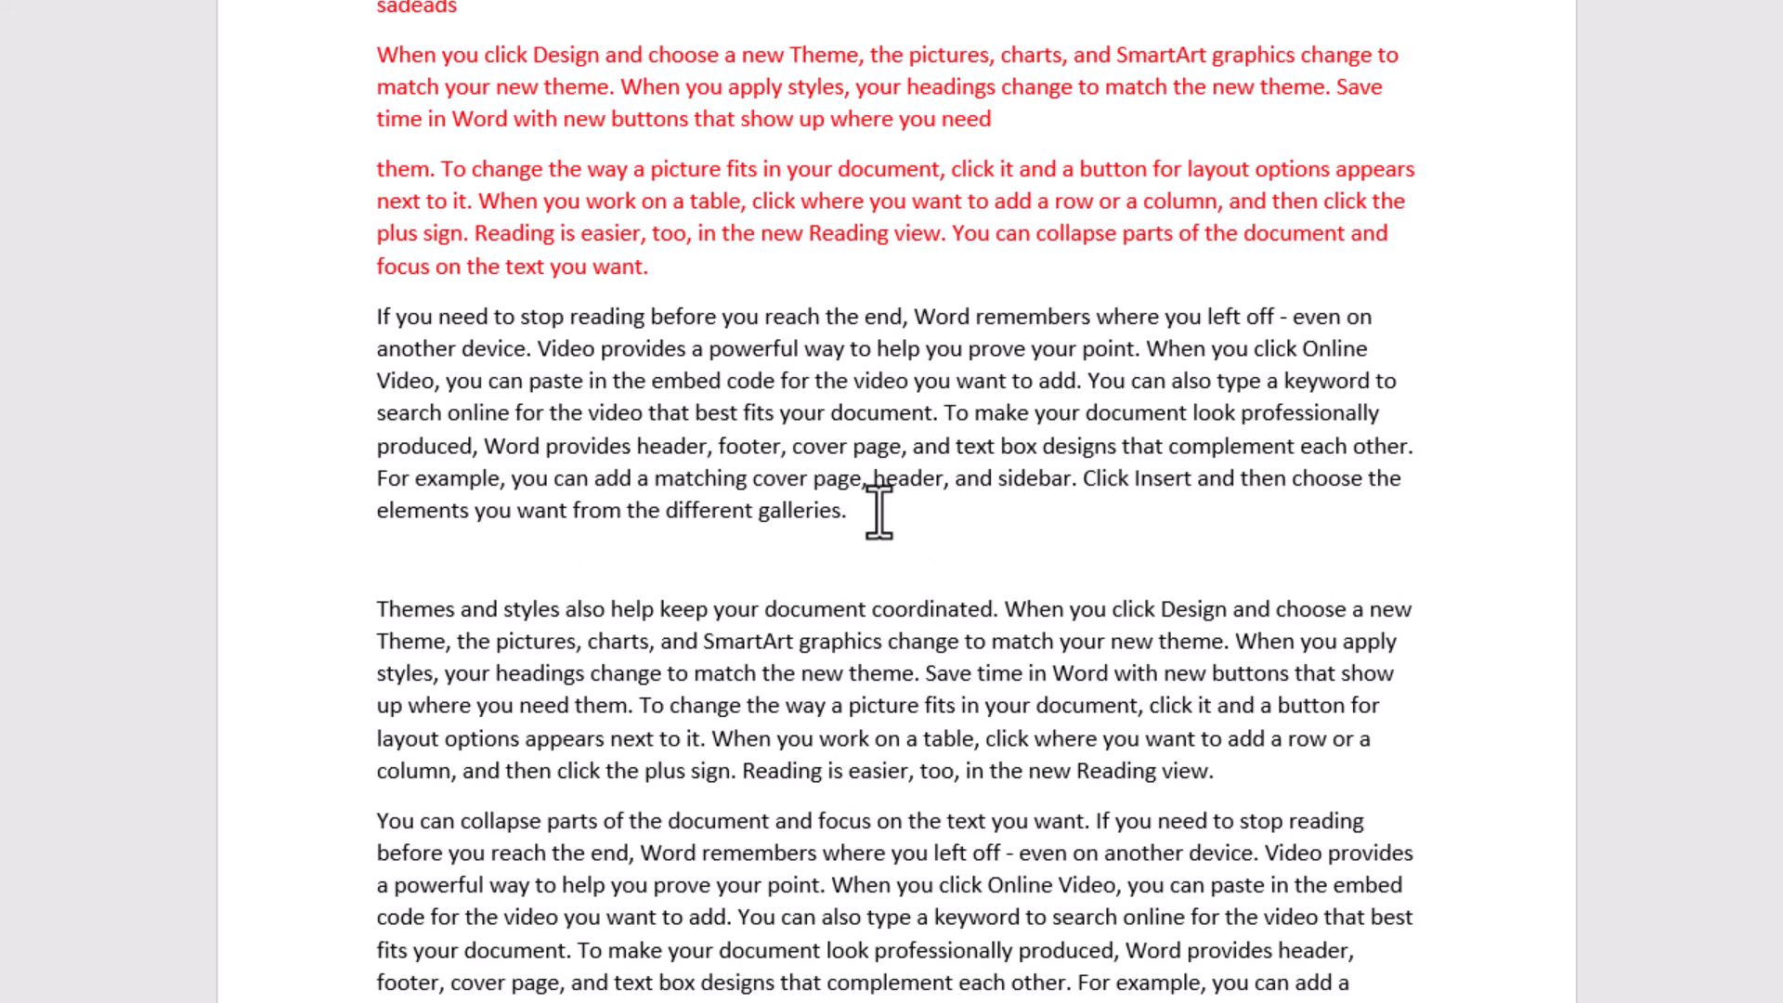
key(BackSpace)
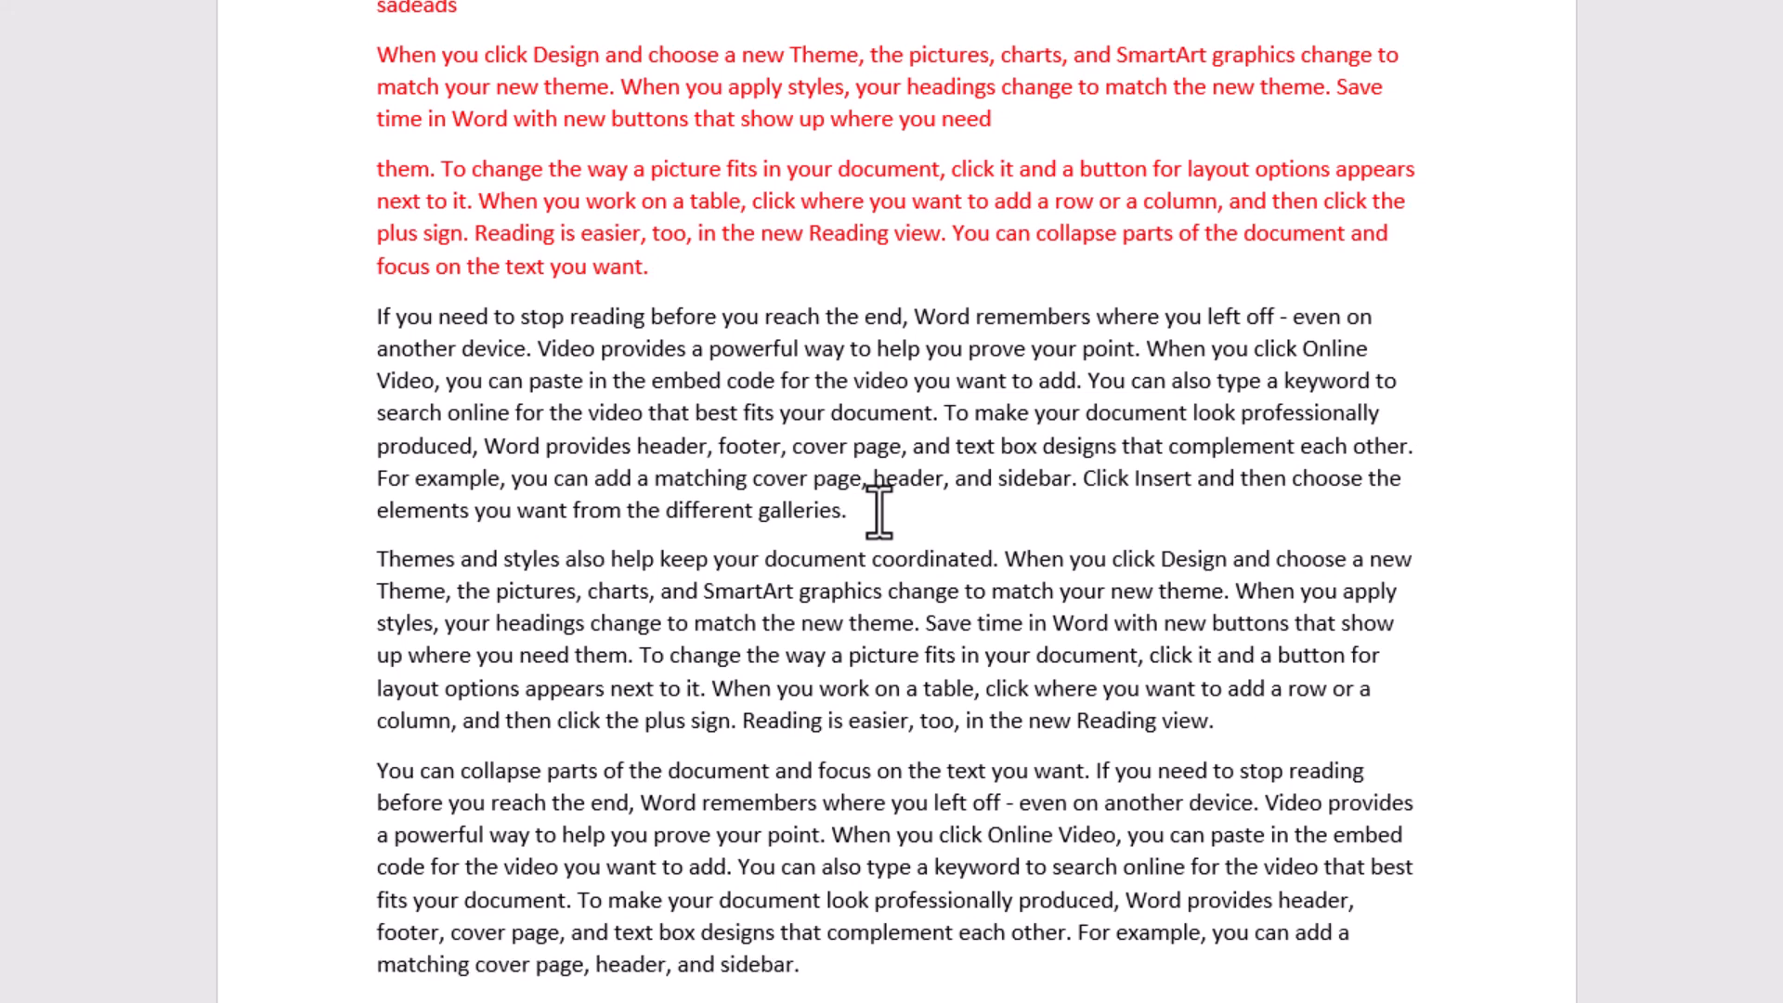
key(Return)
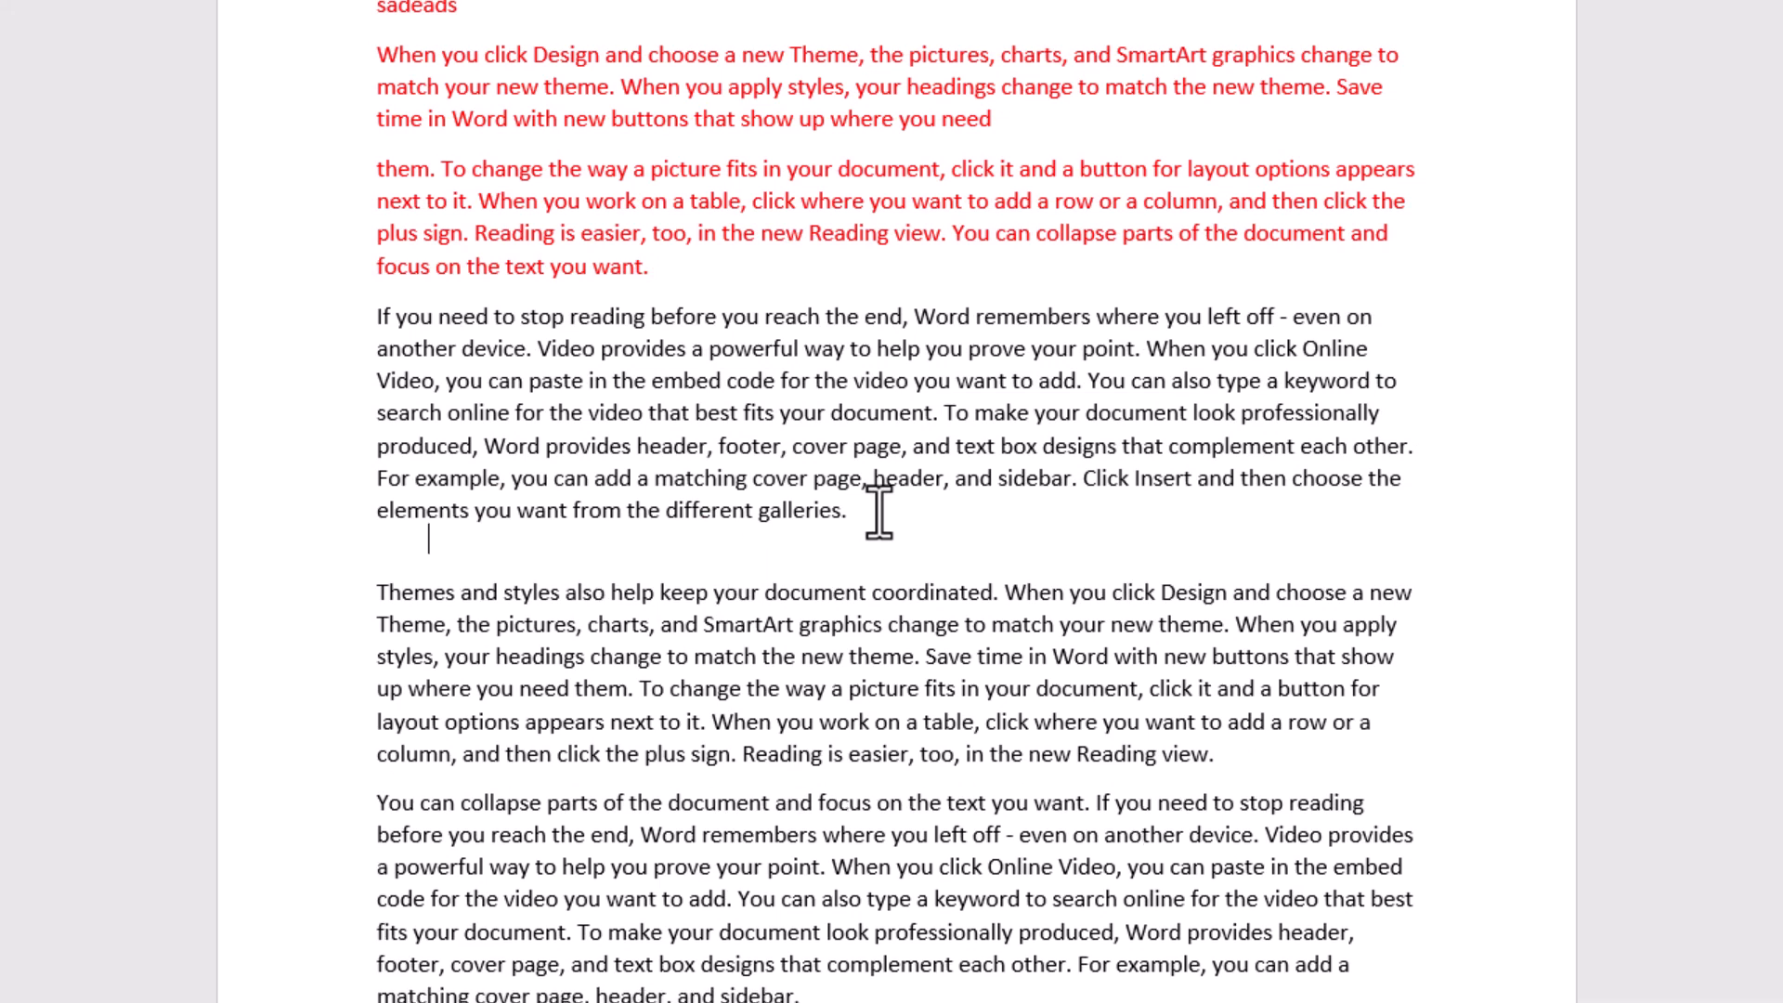